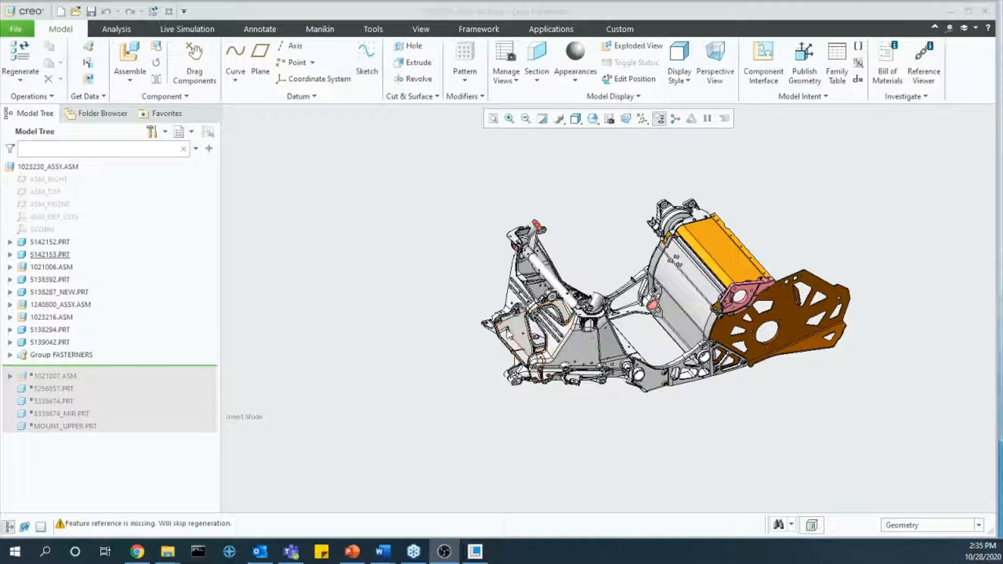
# Step: Open the chaincase housing part 5138392.PRT from the assembly in its own window
pyautogui.moveTo(625, 311); pyautogui.dragTo(652, 365, button='middle')
pyautogui.scroll(8, 462, 293)
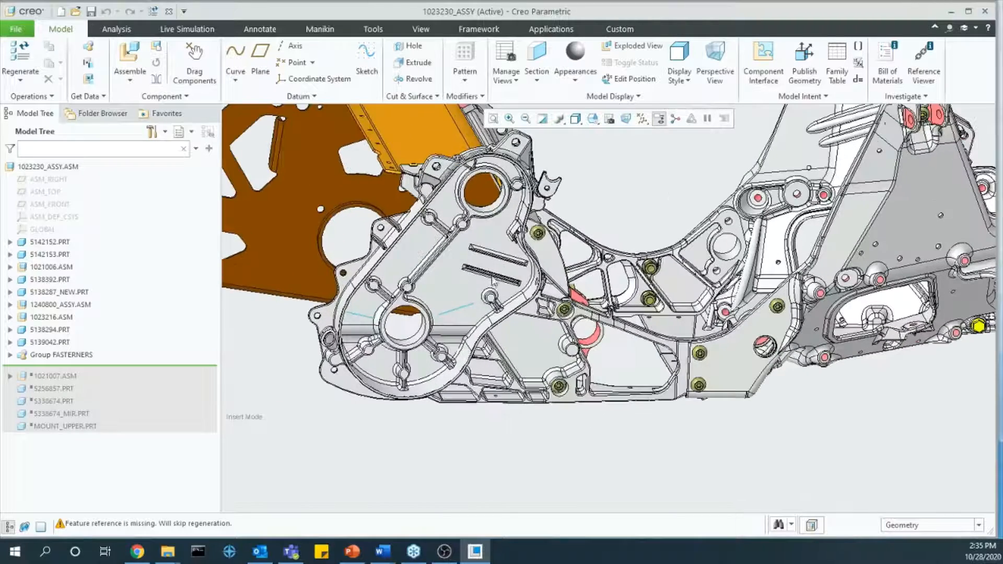
pyautogui.click(462, 293)
pyautogui.click(485, 213)
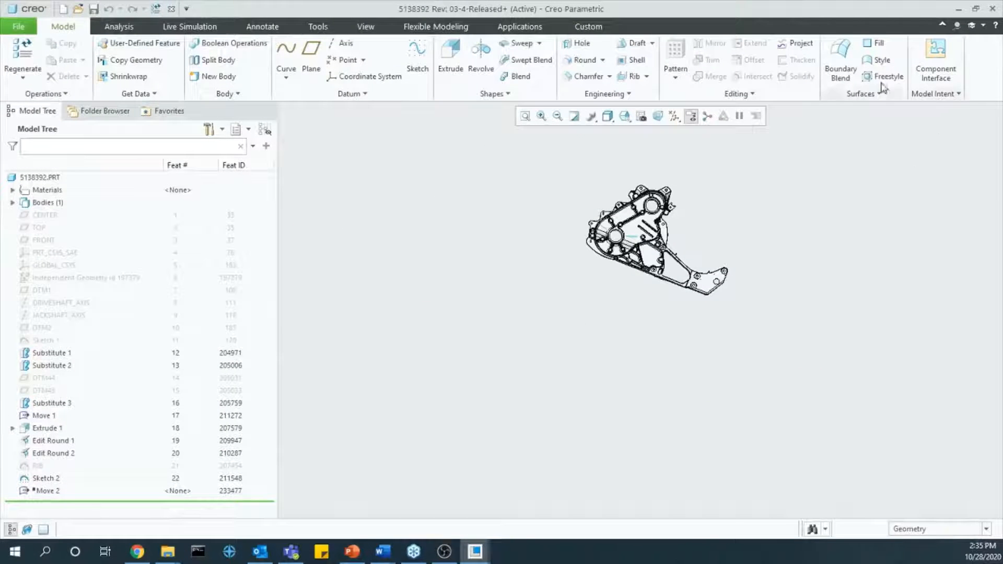
# Step: Switch the part to Live Simulation and expand the Structure1 study to show its constraints and loads
pyautogui.click(193, 26)
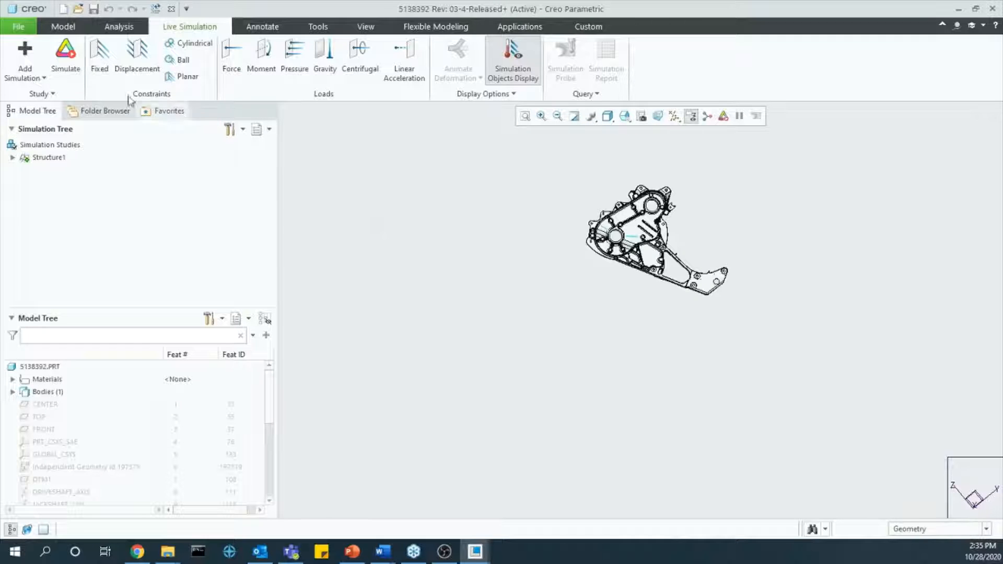
pyautogui.scroll(-5, 157, 475)
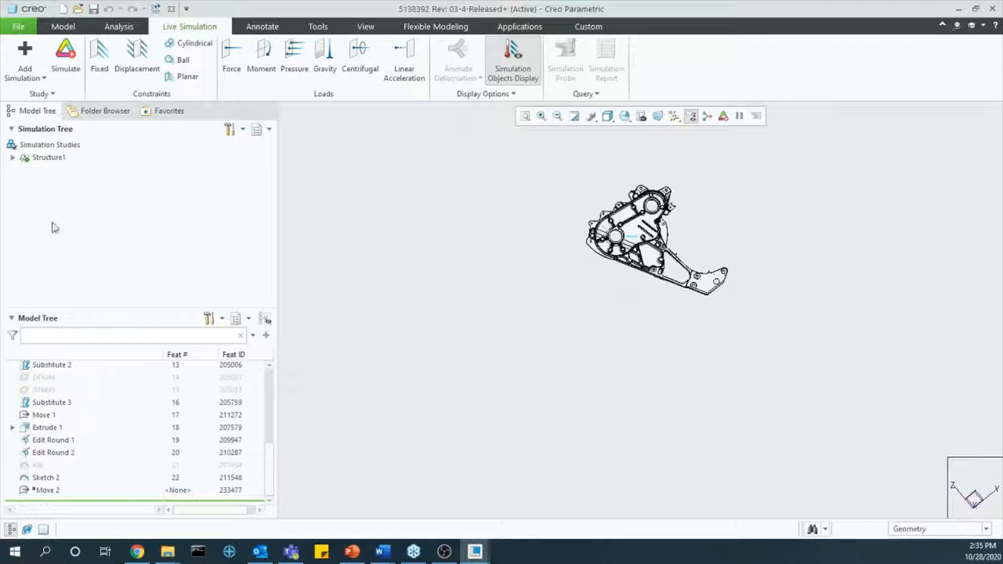
pyautogui.scroll(5, 136, 460)
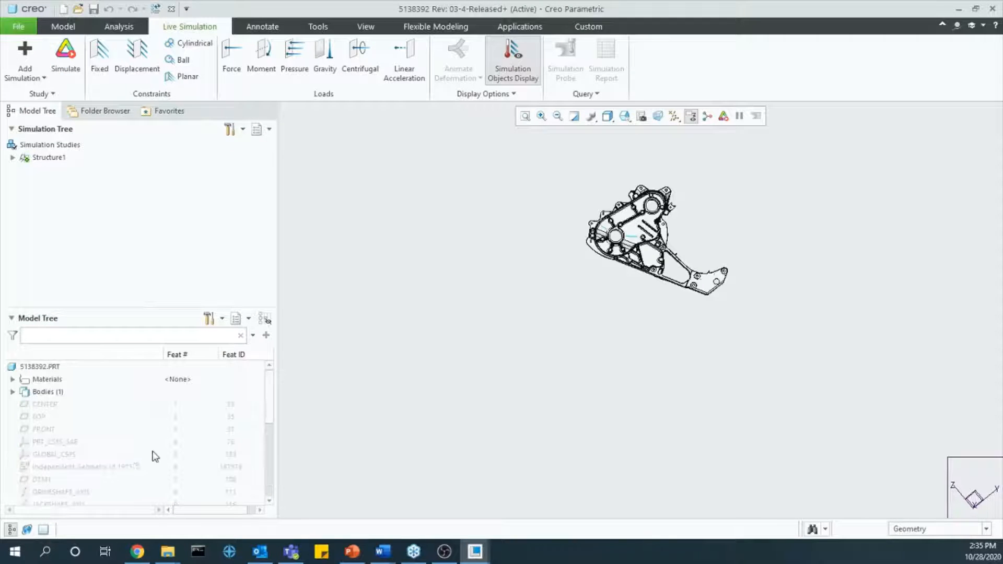
pyautogui.click(13, 158)
# Step: Review the simulation quality setting between Speed and Accuracy
pyautogui.click(39, 94)
pyautogui.click(32, 107)
pyautogui.moveTo(458, 230); pyautogui.dragTo(388, 115)
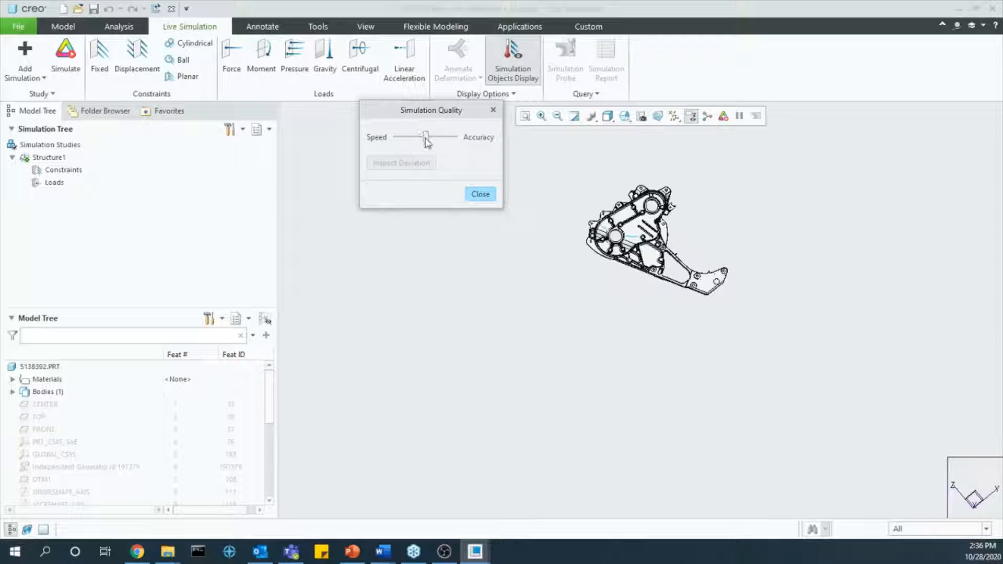
pyautogui.moveTo(428, 142)
pyautogui.click(483, 198)
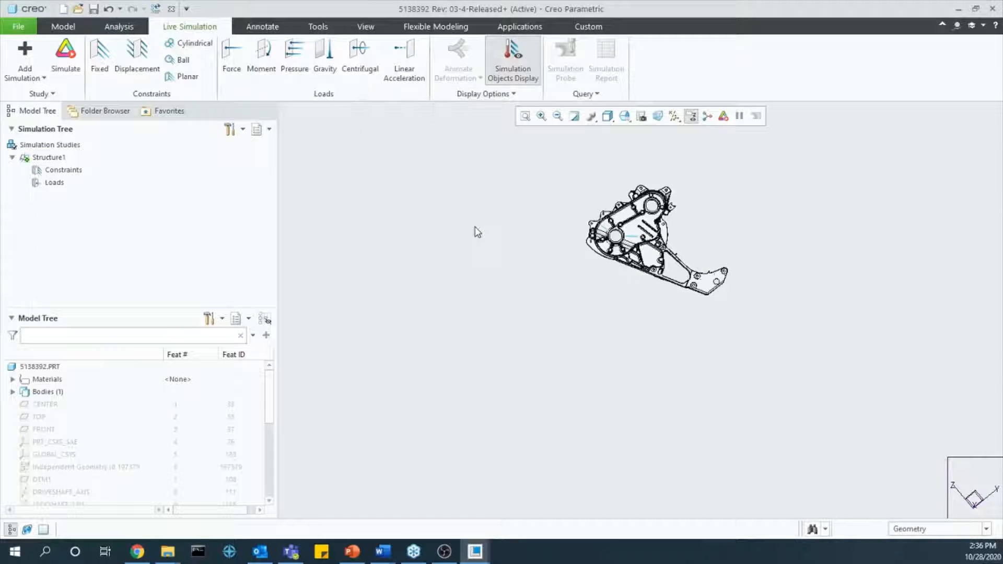
# Step: Apply a fixed constraint to the inner cylindrical surface of the housing's lower large bore
pyautogui.scroll(-4, 726, 181)
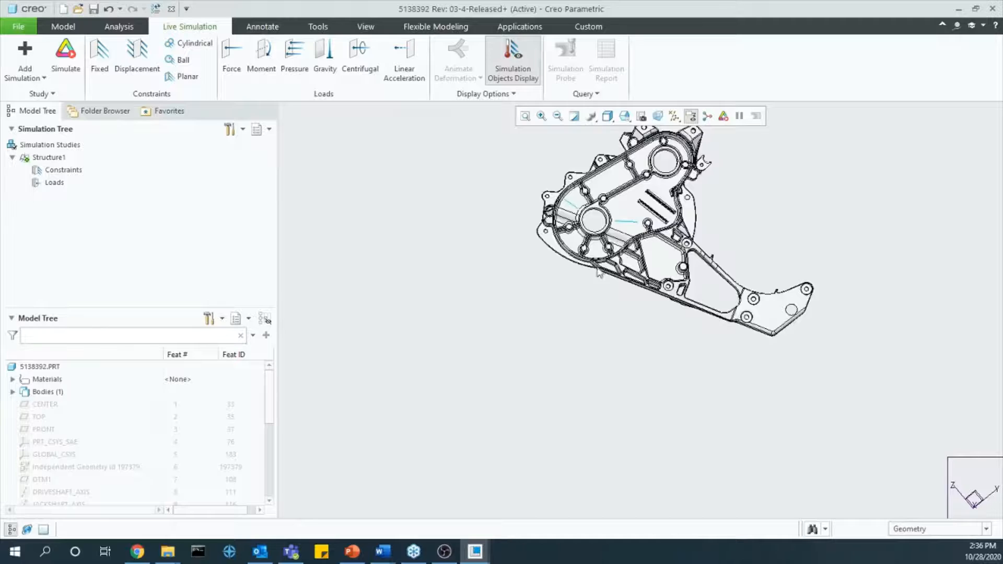
pyautogui.scroll(-1, 514, 321)
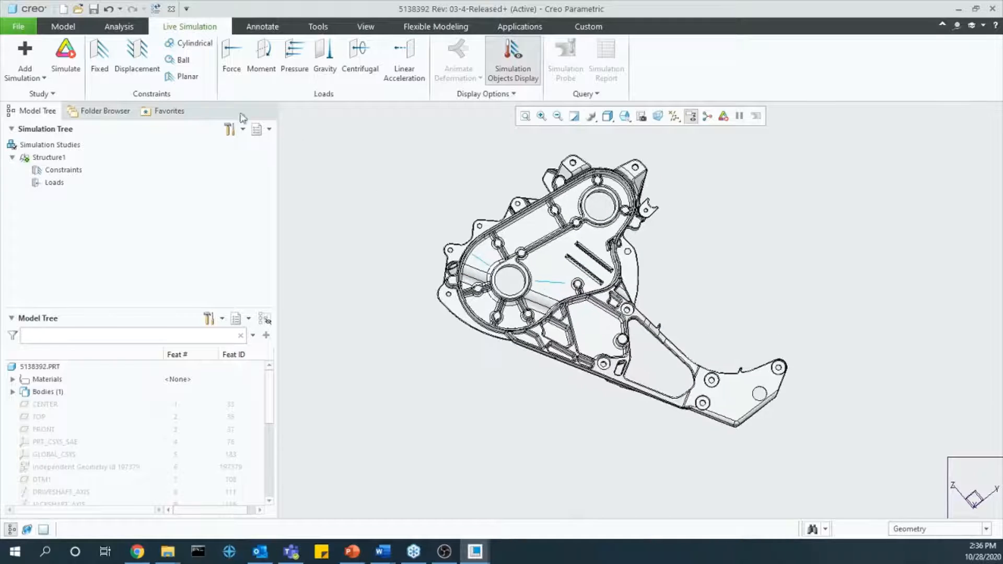
pyautogui.click(110, 56)
pyautogui.scroll(-4, 538, 291)
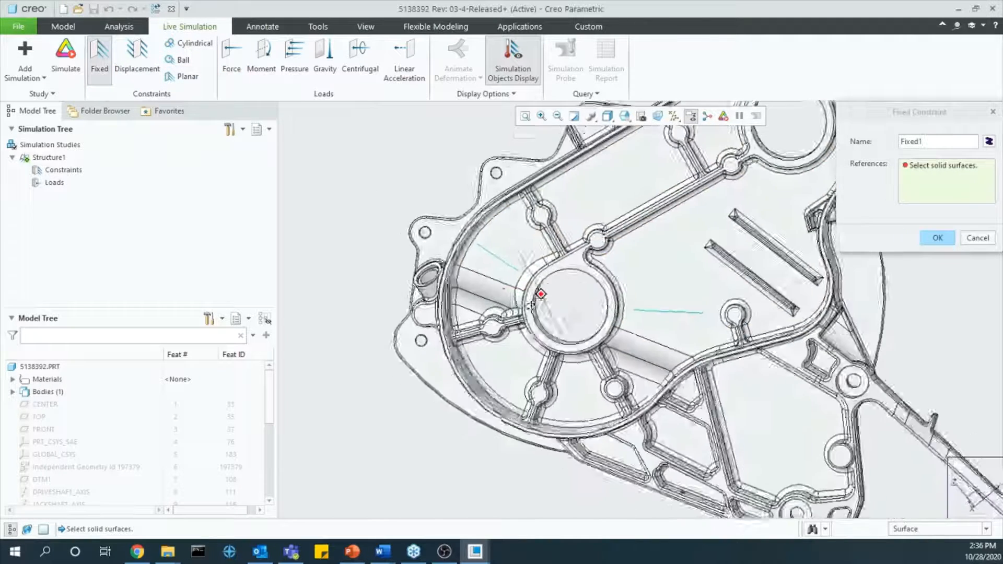
pyautogui.click(574, 315)
pyautogui.click(938, 239)
# Step: Start a total force load on the inner cylindrical surfaces of the housing's upper large bore
pyautogui.moveTo(786, 385); pyautogui.dragTo(788, 334, button='middle')
pyautogui.scroll(5, 813, 356)
pyautogui.scroll(-1, 843, 339)
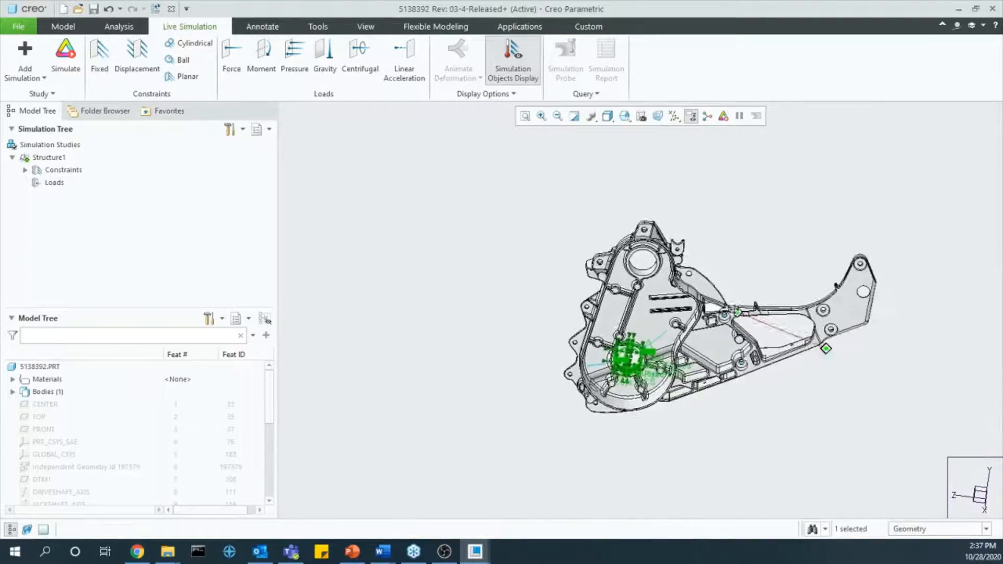
pyautogui.scroll(-2, 788, 334)
pyautogui.keyDown('shift'); pyautogui.moveTo(680, 271); pyautogui.dragTo(649, 250, button='middle'); pyautogui.keyUp('shift')
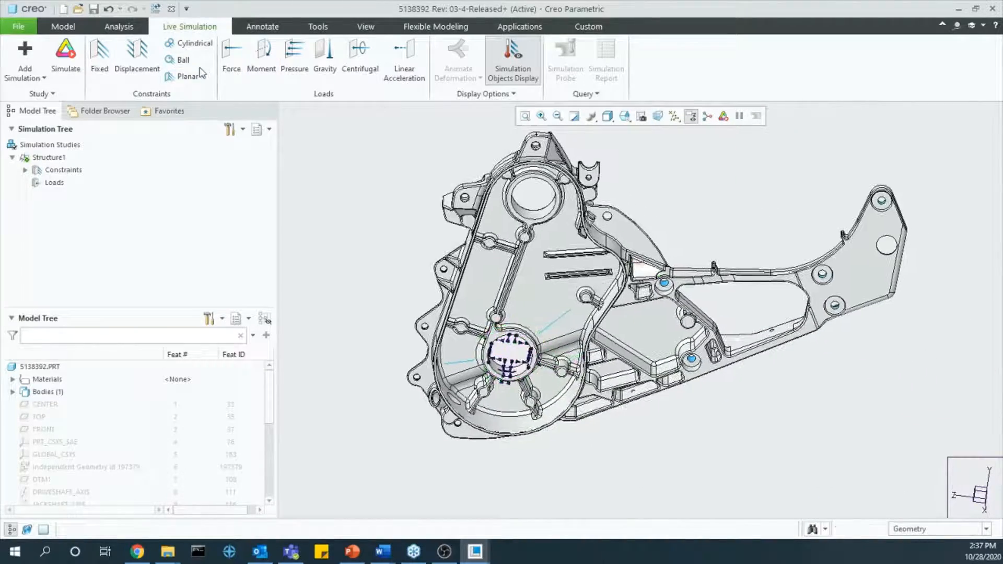
pyautogui.click(231, 57)
pyautogui.scroll(-2, 571, 215)
pyautogui.click(571, 222)
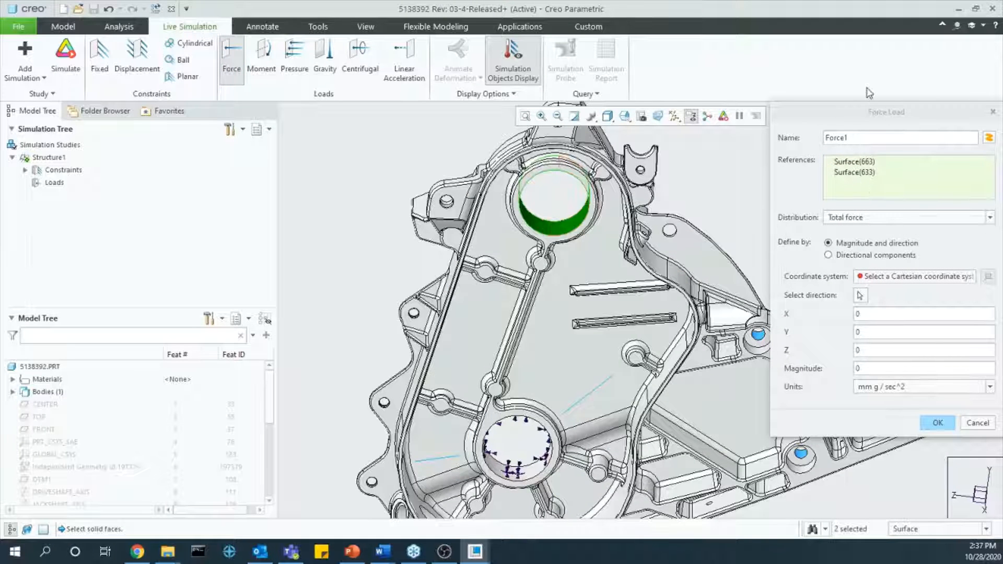
# Step: Define the upper bore's force by directional components relative to the GLOBAL_CSYS coordinate system
pyautogui.click(855, 256)
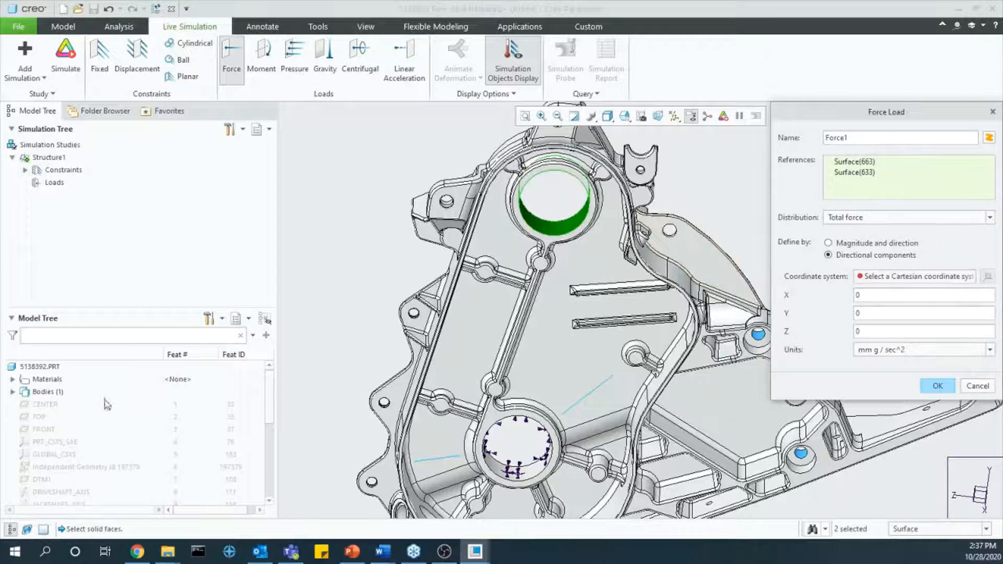
pyautogui.click(62, 457)
pyautogui.click(924, 280)
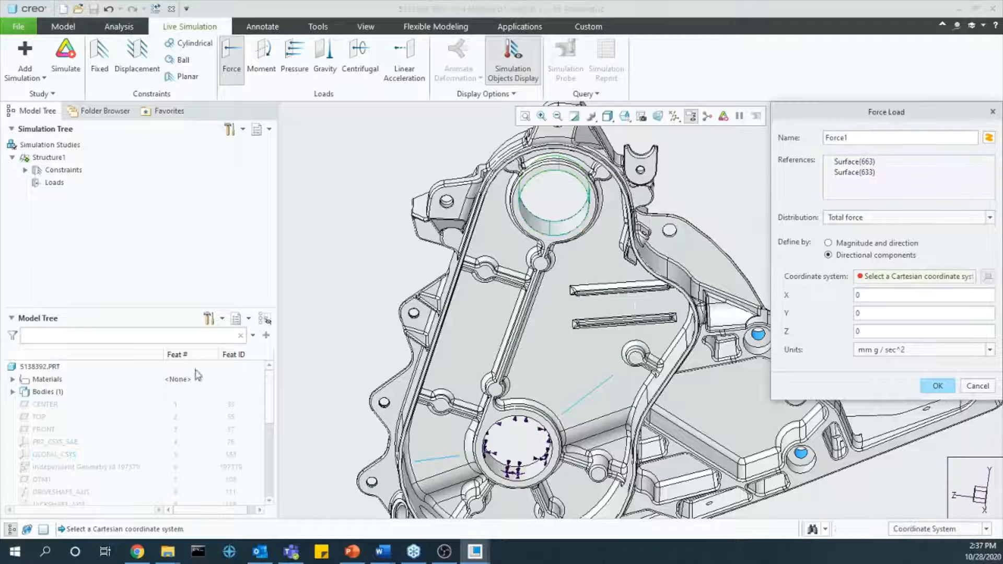
pyautogui.click(76, 456)
# Step: Set the upper bore's force to Y -600 and Z -1200 in newtons and create the load
pyautogui.click(876, 313)
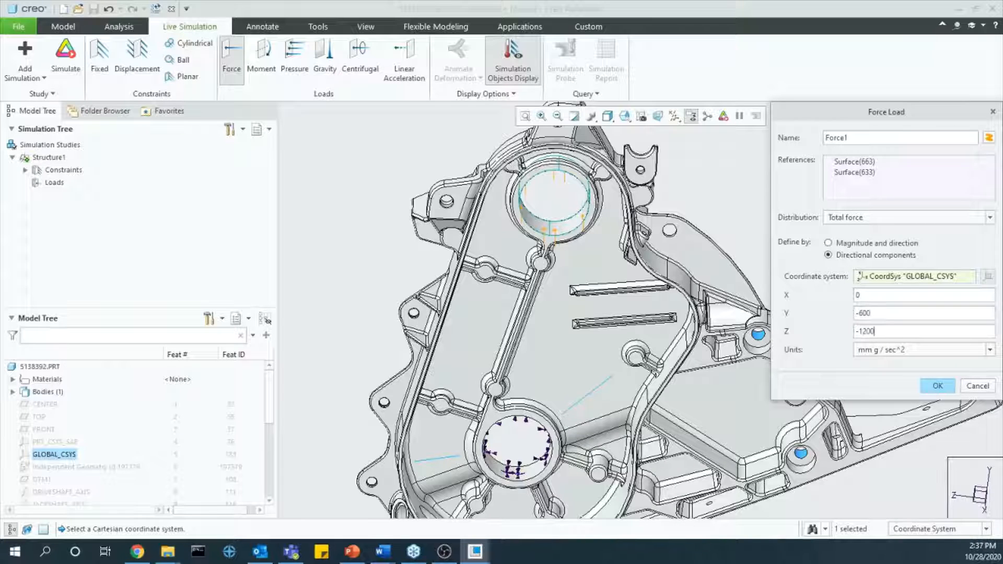
pyautogui.click(907, 350)
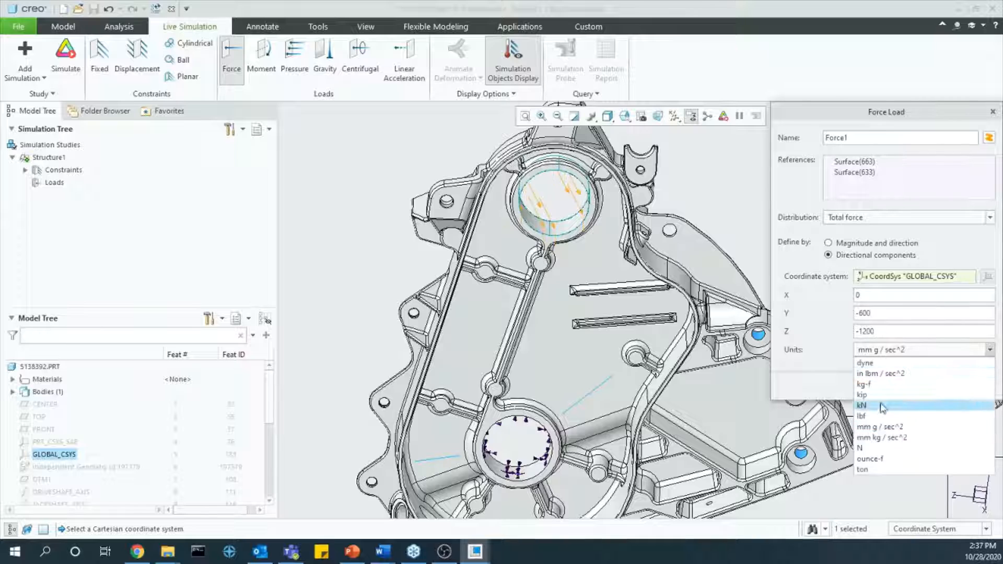
pyautogui.click(872, 449)
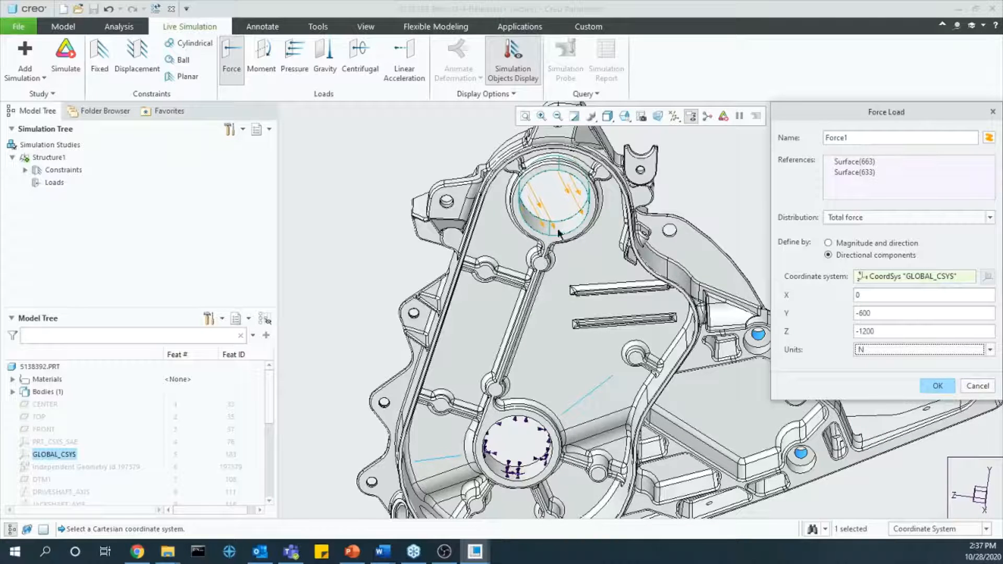
pyautogui.scroll(-3, 562, 198)
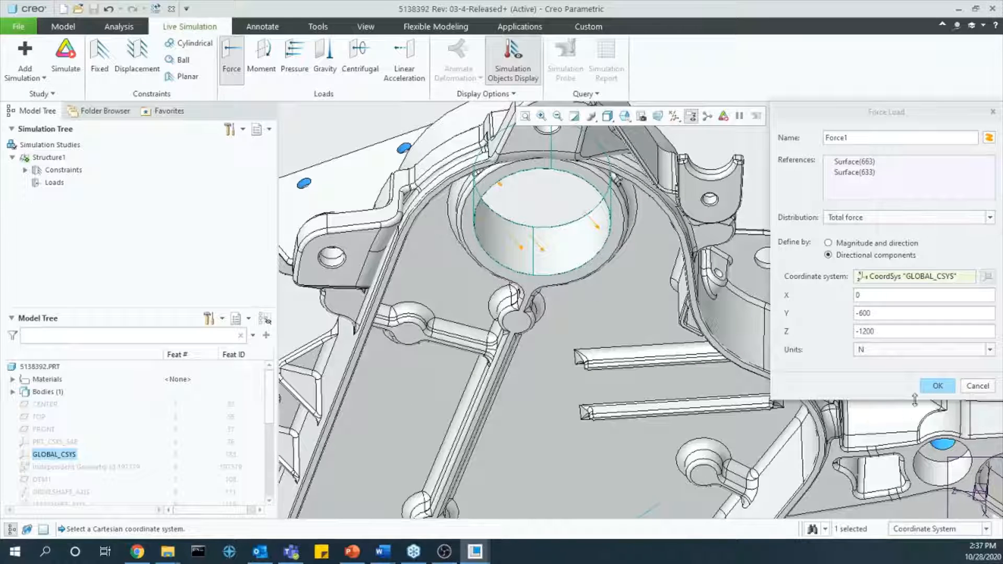
pyautogui.click(933, 387)
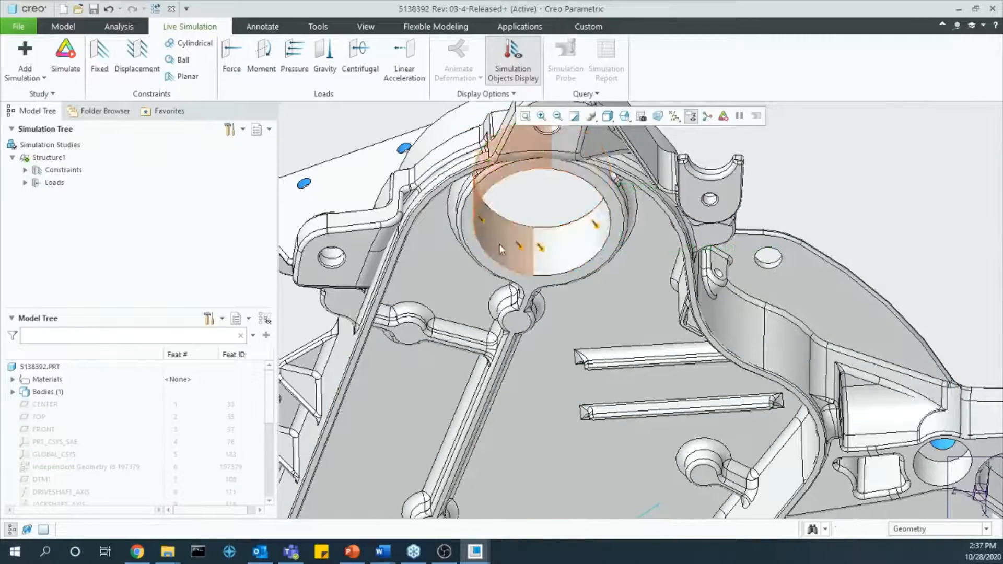
# Step: Start a second total force load on the inner surfaces of the three boss holes at the end of the long arm
pyautogui.moveTo(545, 255)
pyautogui.mouseDown(button='middle')
pyautogui.moveTo(563, 266)
pyautogui.moveTo(549, 220)
pyautogui.mouseUp(button='middle')
pyautogui.scroll(4, 438, 194)
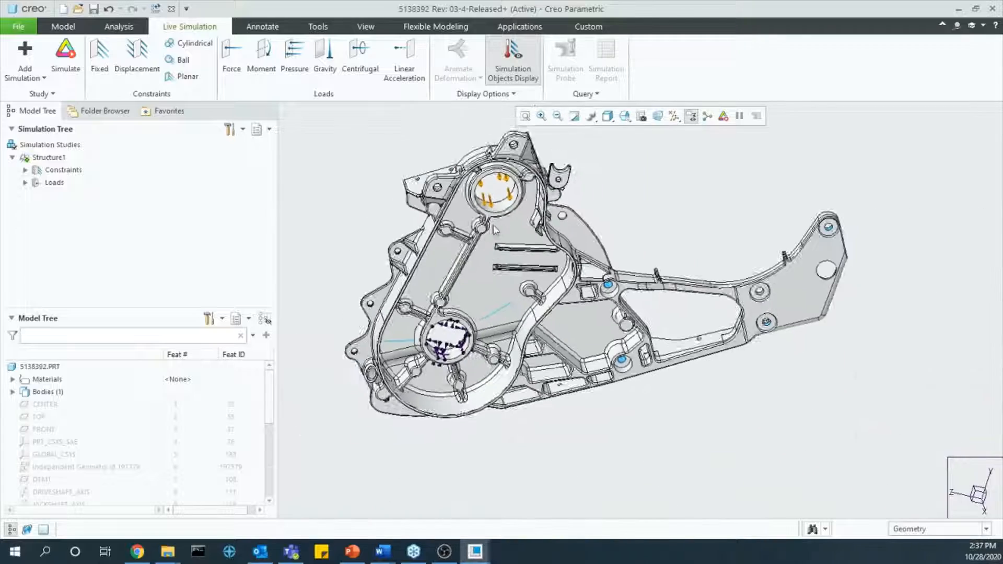
pyautogui.scroll(-3, 669, 277)
pyautogui.click(231, 55)
pyautogui.scroll(-3, 646, 369)
pyautogui.scroll(-3, 558, 355)
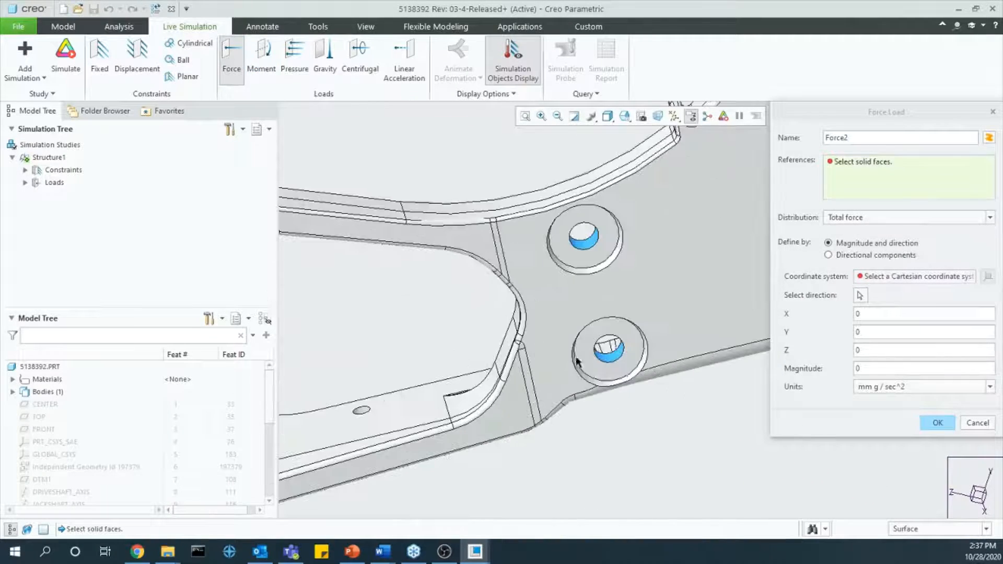
pyautogui.click(613, 358)
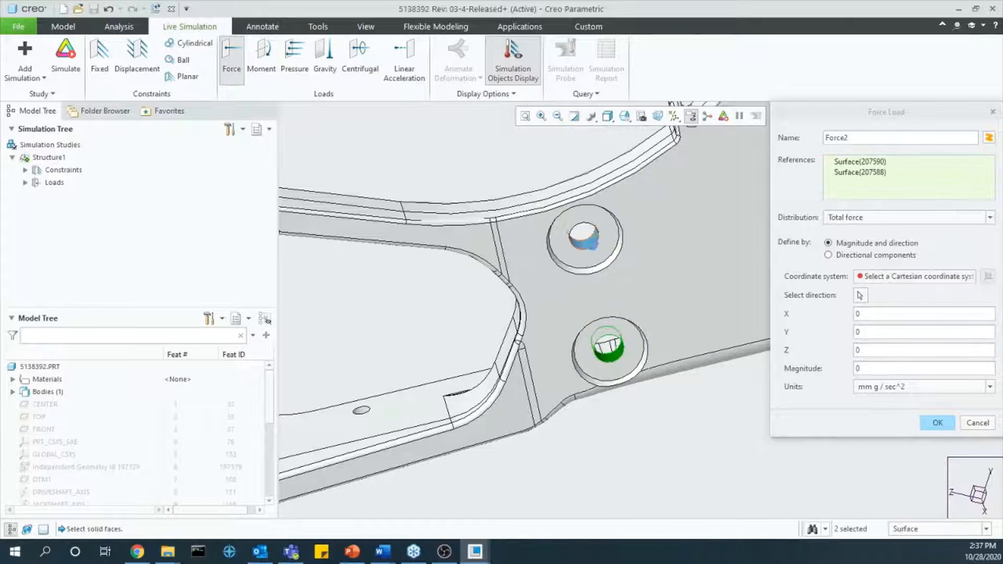
pyautogui.keyDown('ctrl'); pyautogui.click(591, 243); pyautogui.keyUp('ctrl')
pyautogui.scroll(3, 591, 243)
pyautogui.scroll(-3, 674, 159)
pyautogui.keyDown('ctrl'); pyautogui.click(676, 157); pyautogui.keyUp('ctrl')
pyautogui.scroll(3, 676, 157)
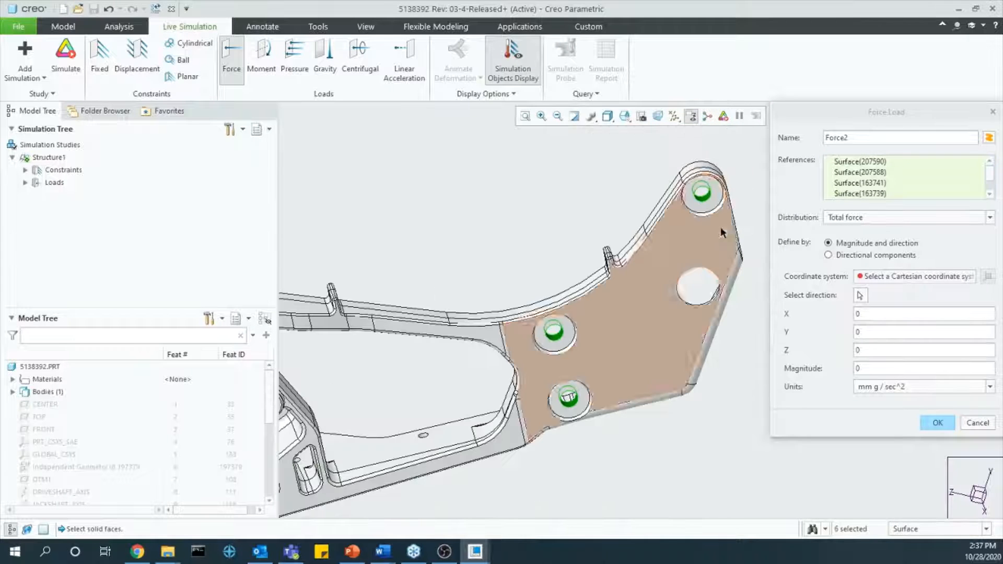
# Step: Define the arm's force by directional components in GLOBAL_CSYS with Y -500 and Z -1000 in newtons, and create it
pyautogui.click(847, 257)
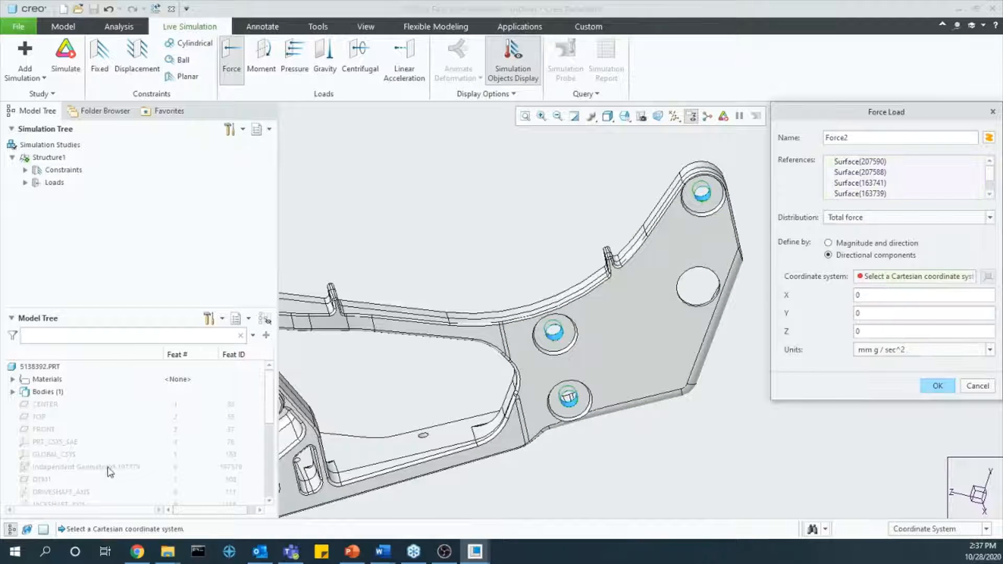
pyautogui.click(78, 453)
pyautogui.doubleClick(877, 313)
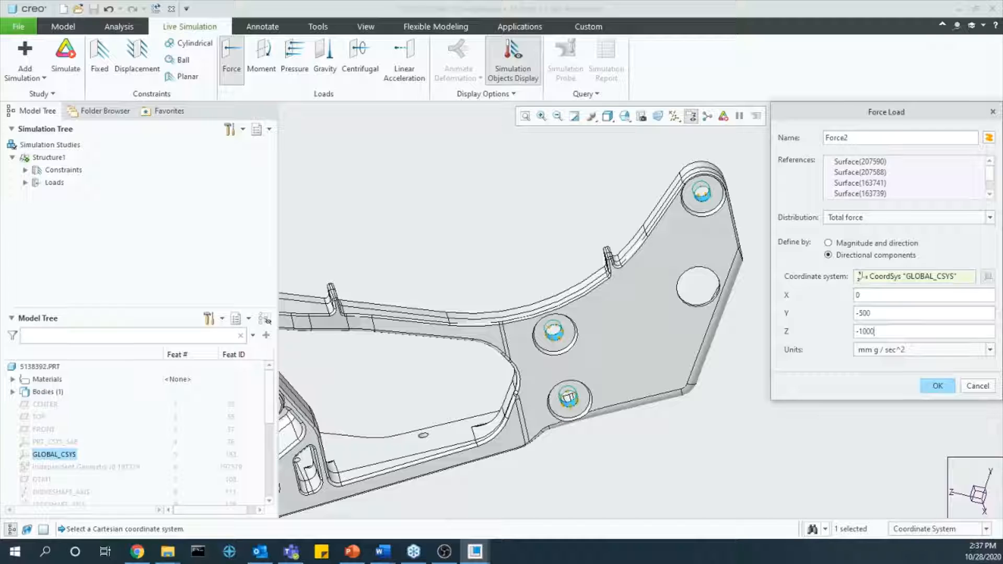
pyautogui.click(868, 357)
pyautogui.click(876, 446)
pyautogui.click(934, 385)
# Step: Clear the load selection and run the live simulation of the whole part
pyautogui.scroll(5, 581, 364)
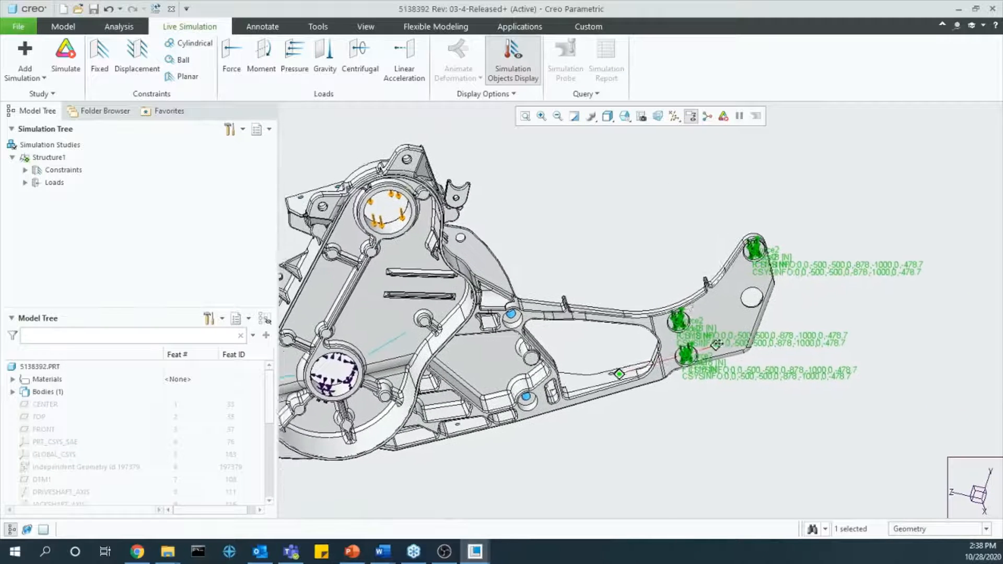
pyautogui.click(661, 256)
pyautogui.keyDown('shift'); pyautogui.moveTo(621, 255); pyautogui.dragTo(708, 242, button='middle'); pyautogui.keyUp('shift')
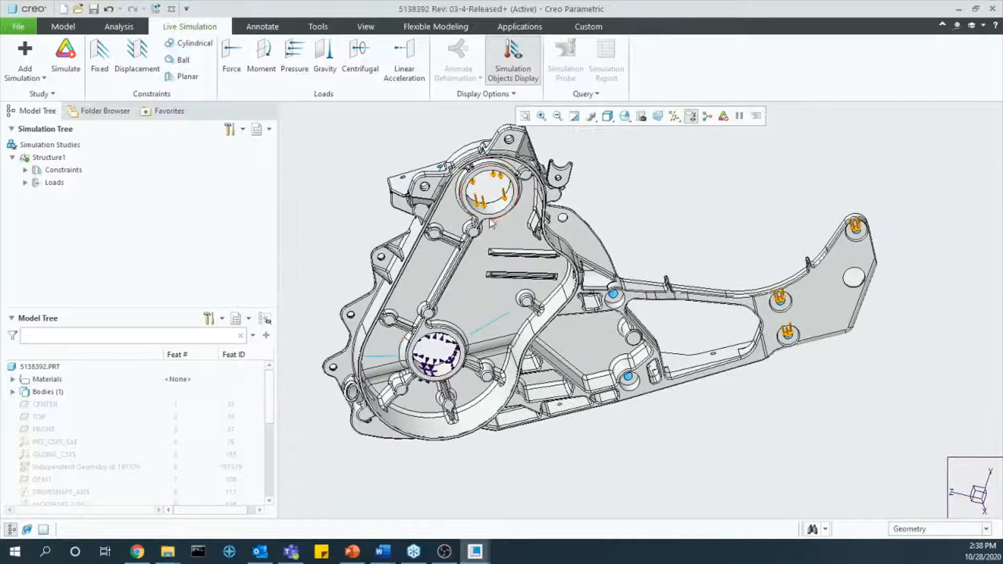
pyautogui.click(60, 69)
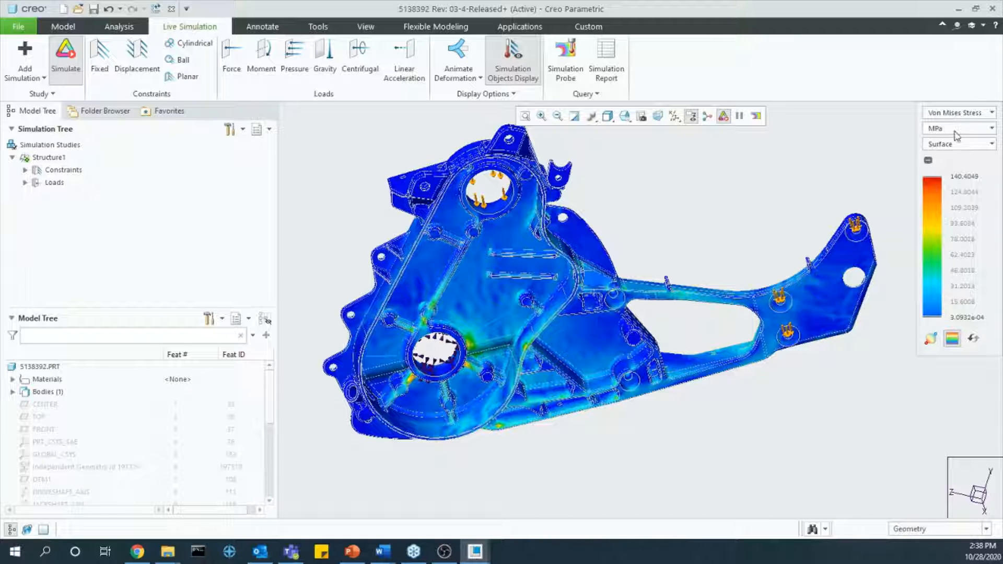
# Step: Switch the stress legend's unit to GPa and back to MPa
pyautogui.click(954, 131)
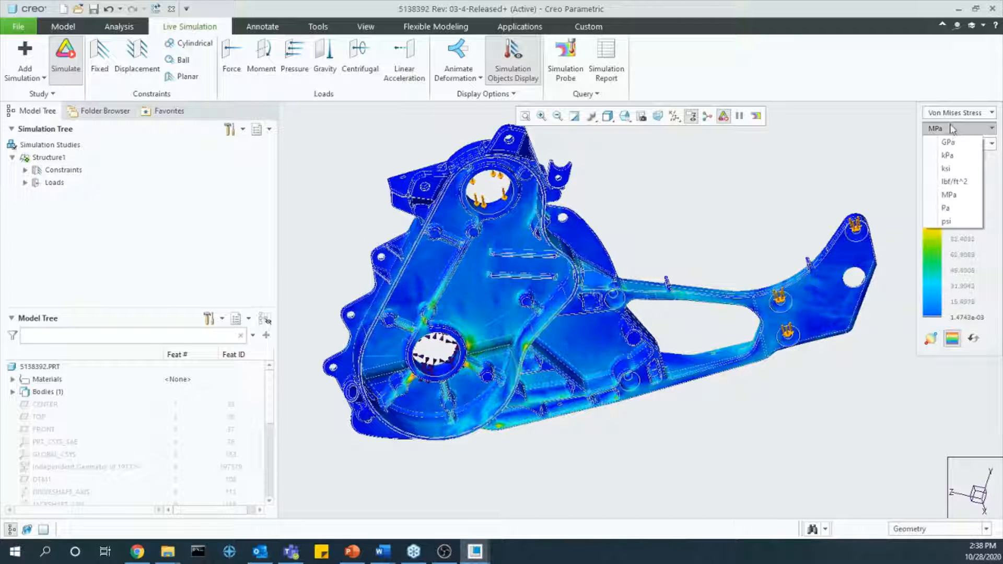
pyautogui.click(948, 143)
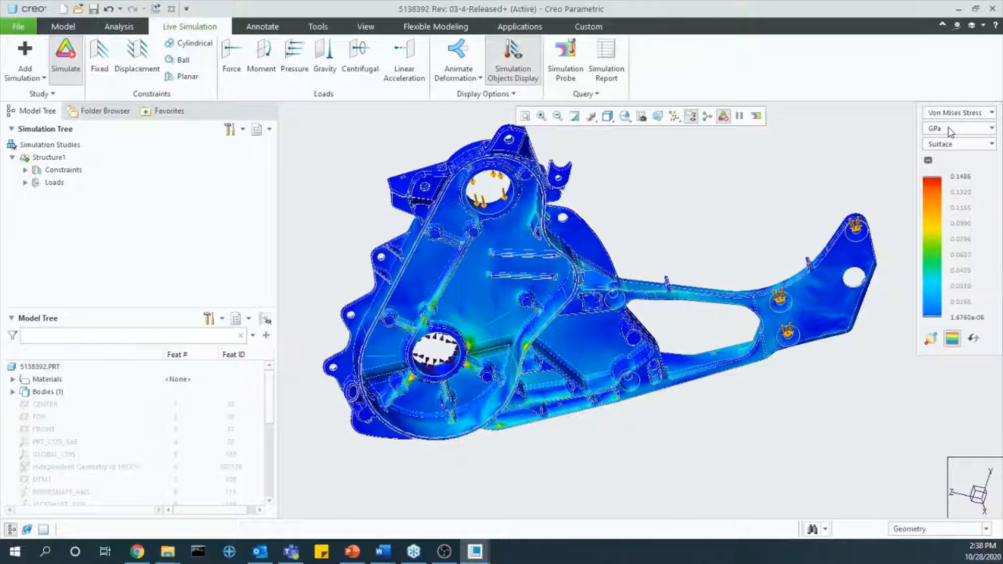
pyautogui.click(950, 128)
pyautogui.click(959, 194)
# Step: Display the minimum and maximum stress markers and examine the maximum on the rib beside the lower bore
pyautogui.click(953, 341)
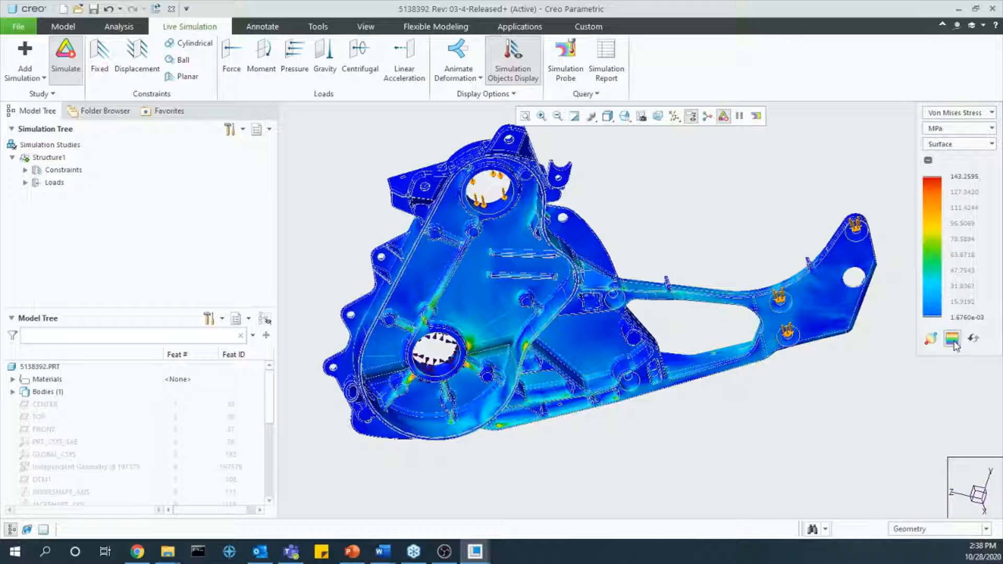
pyautogui.click(931, 339)
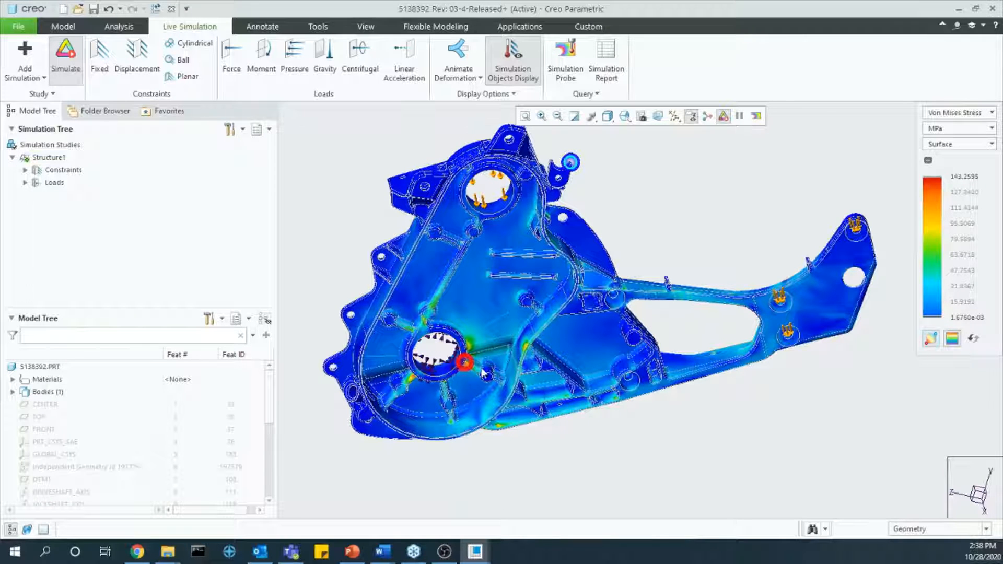
pyautogui.scroll(5, 465, 364)
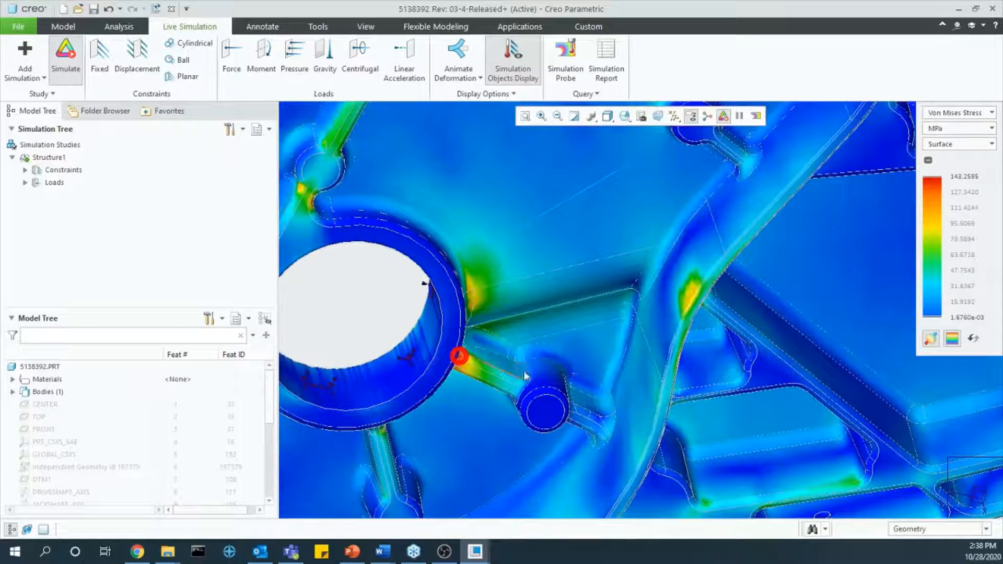
pyautogui.scroll(5, 422, 371)
pyautogui.scroll(2, 434, 382)
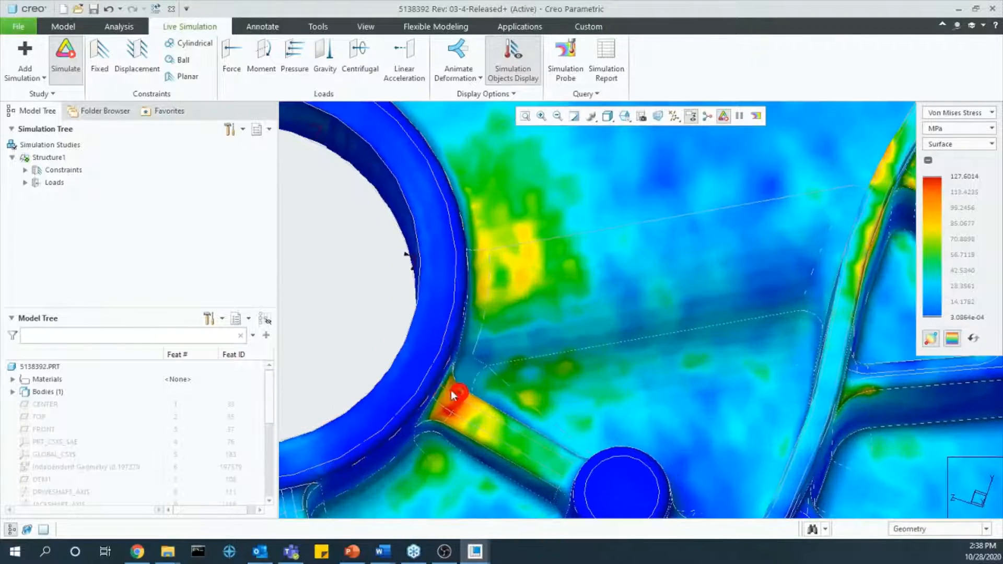
# Step: Hide the minimum and maximum markers and save a Maximum probe on the Edit Round 2 surface at the rib's stressed end
pyautogui.click(954, 343)
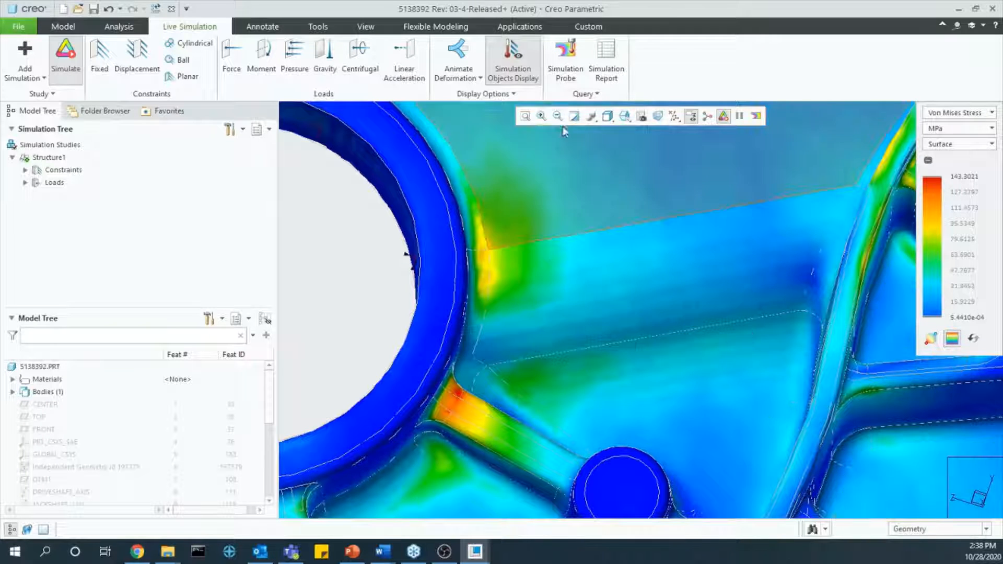
pyautogui.click(558, 72)
pyautogui.click(374, 138)
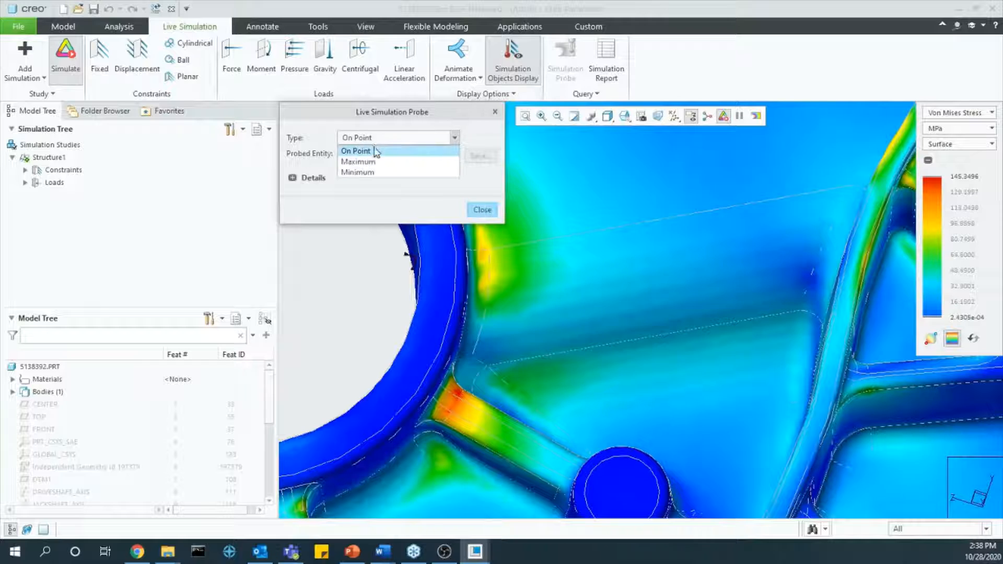
pyautogui.click(359, 162)
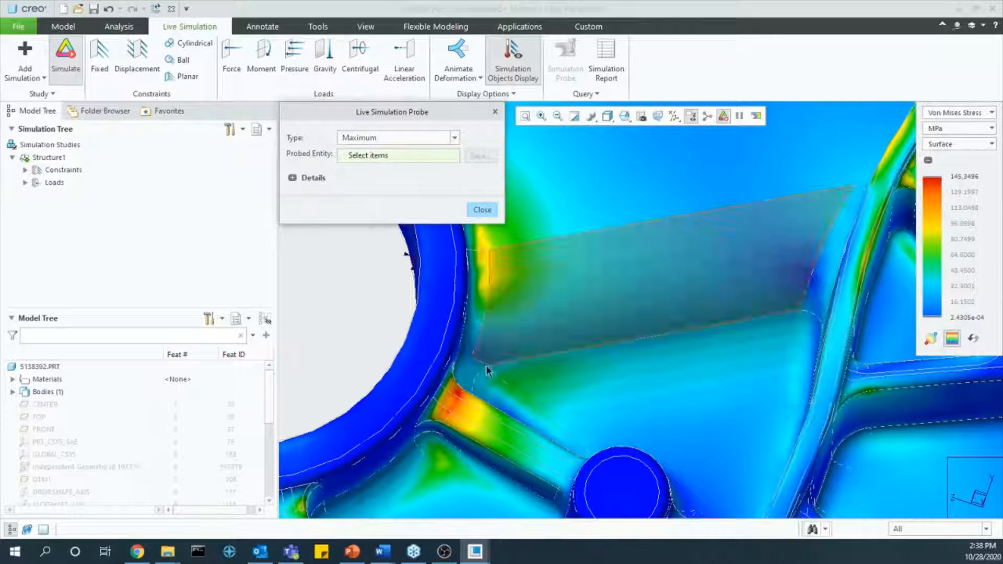
pyautogui.scroll(-2, 444, 392)
pyautogui.click(459, 394)
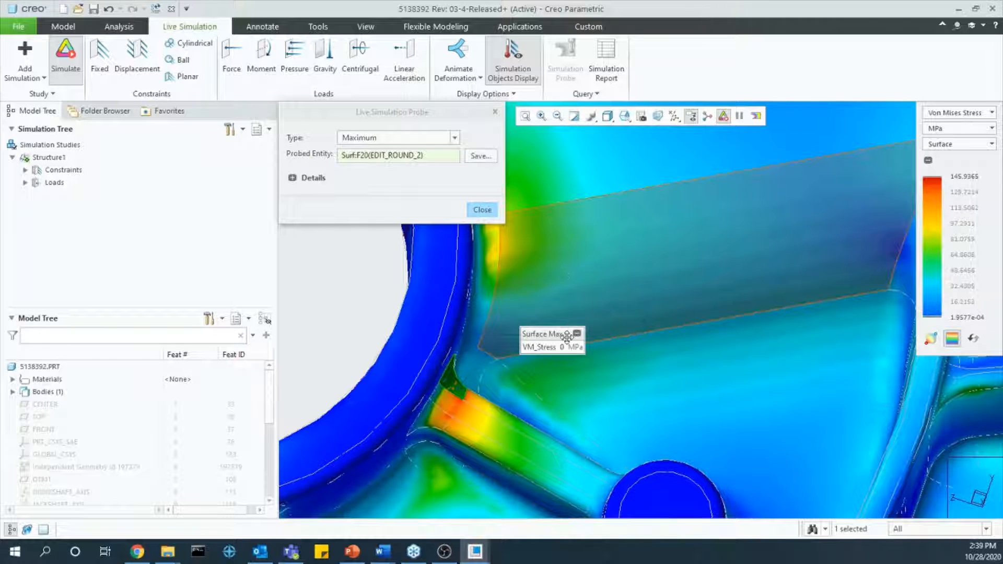
pyautogui.click(483, 156)
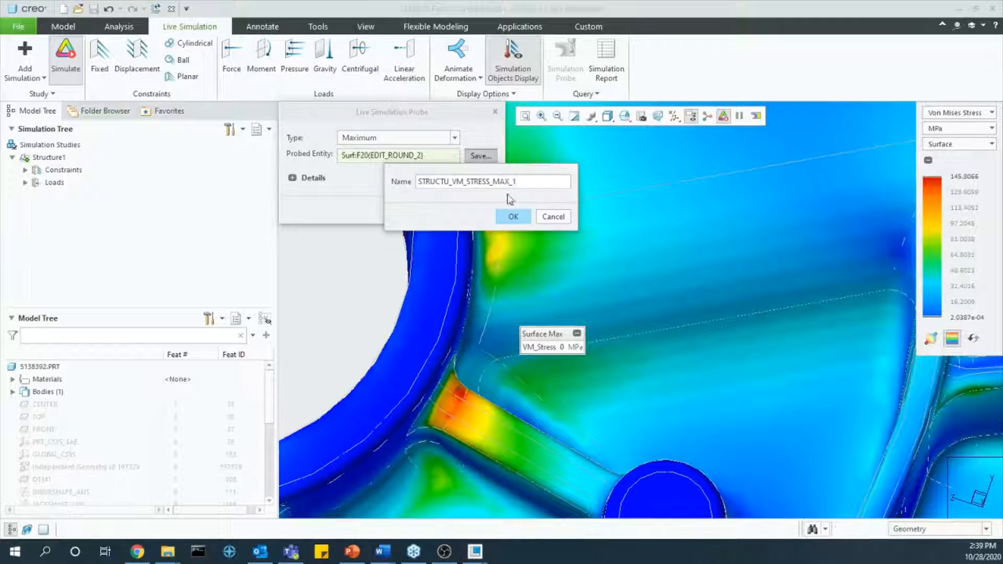
pyautogui.click(513, 213)
pyautogui.click(483, 210)
# Step: Reposition the surface-maximum stress label just beside the lower bore with more of the part in view
pyautogui.scroll(5, 569, 281)
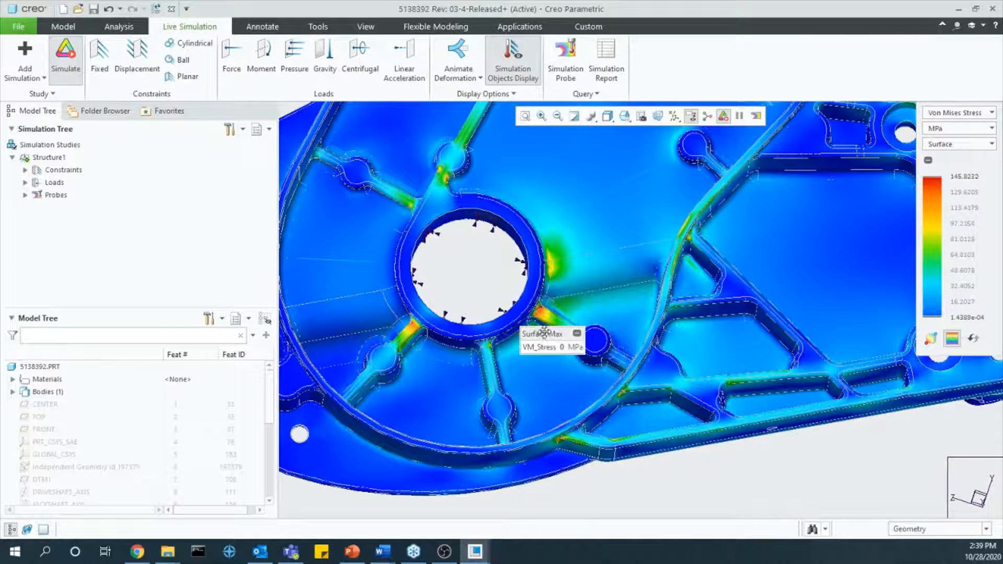
pyautogui.scroll(-2, 563, 297)
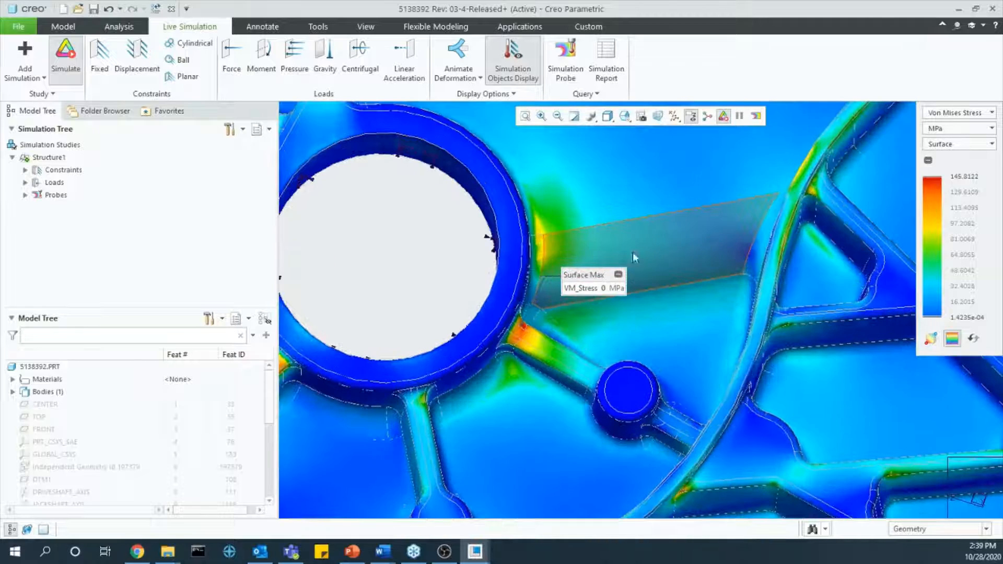
pyautogui.scroll(3, 593, 321)
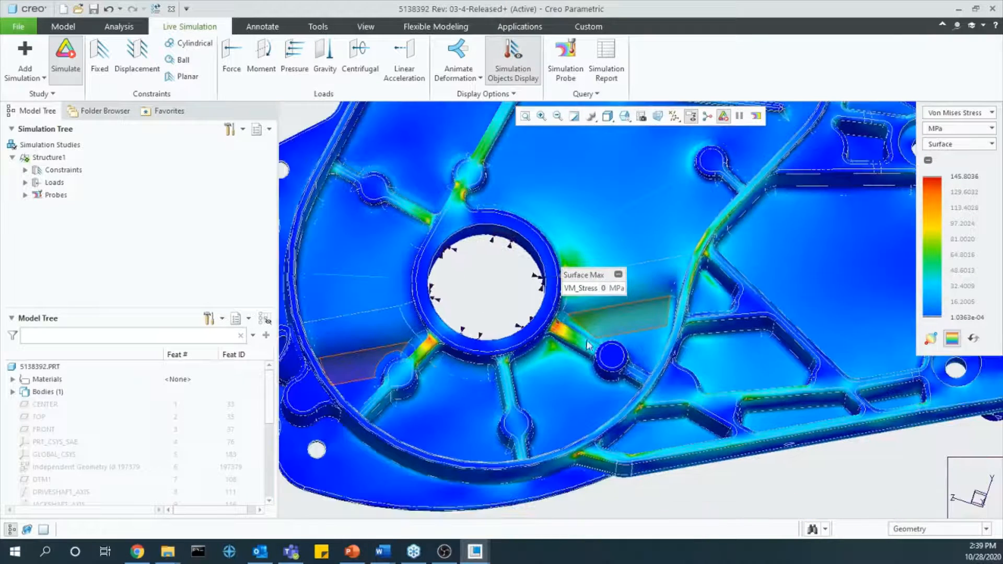
pyautogui.scroll(1, 586, 293)
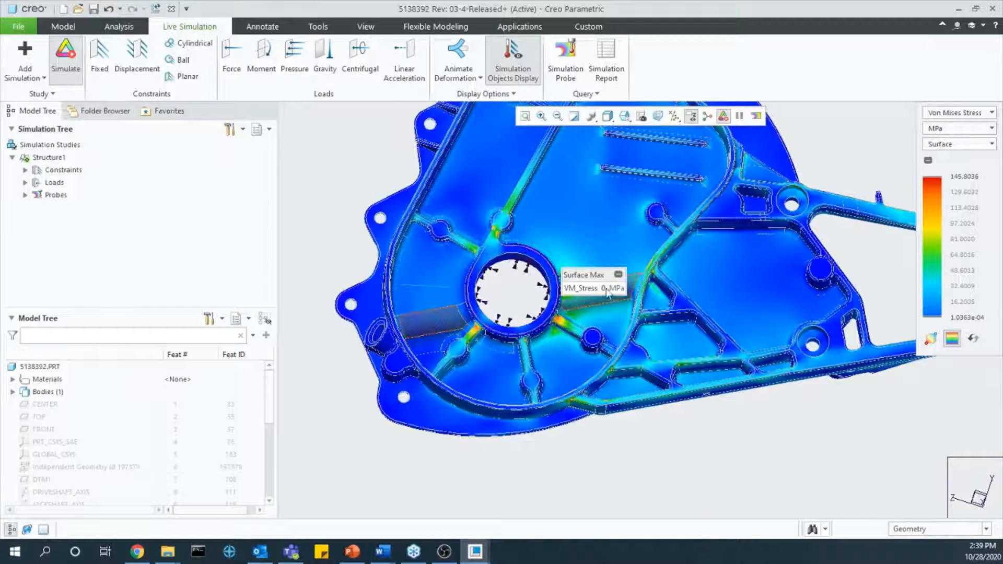
pyautogui.moveTo(597, 298)
pyautogui.mouseDown(button='middle')
pyautogui.moveTo(623, 305)
pyautogui.moveTo(562, 340)
pyautogui.moveTo(580, 292)
pyautogui.mouseUp(button='middle')
pyautogui.moveTo(584, 276); pyautogui.dragTo(544, 273)
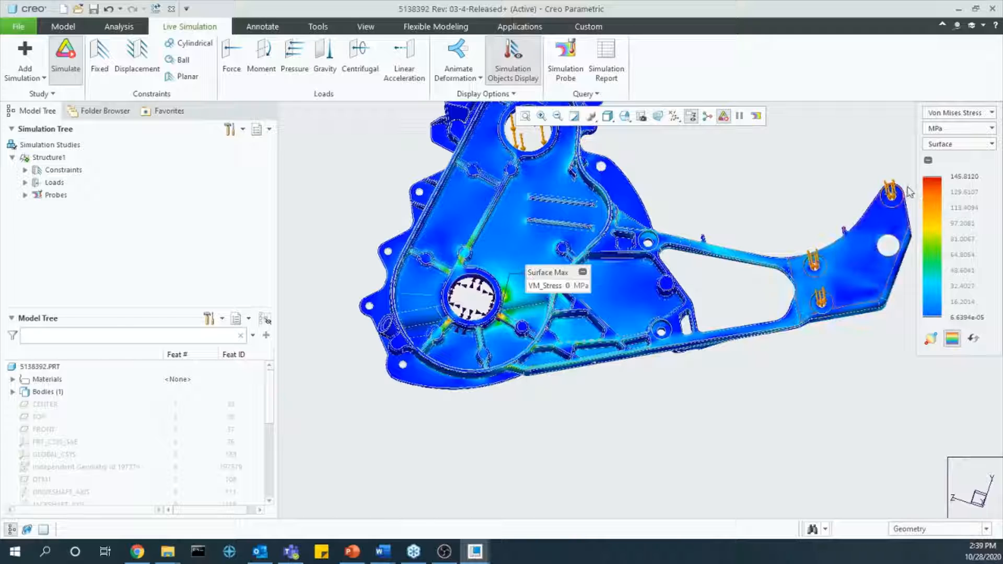
# Step: Set the stress legend's maximum to 154 MPa and its upper colour limit to 145 MPa
pyautogui.doubleClick(965, 177)
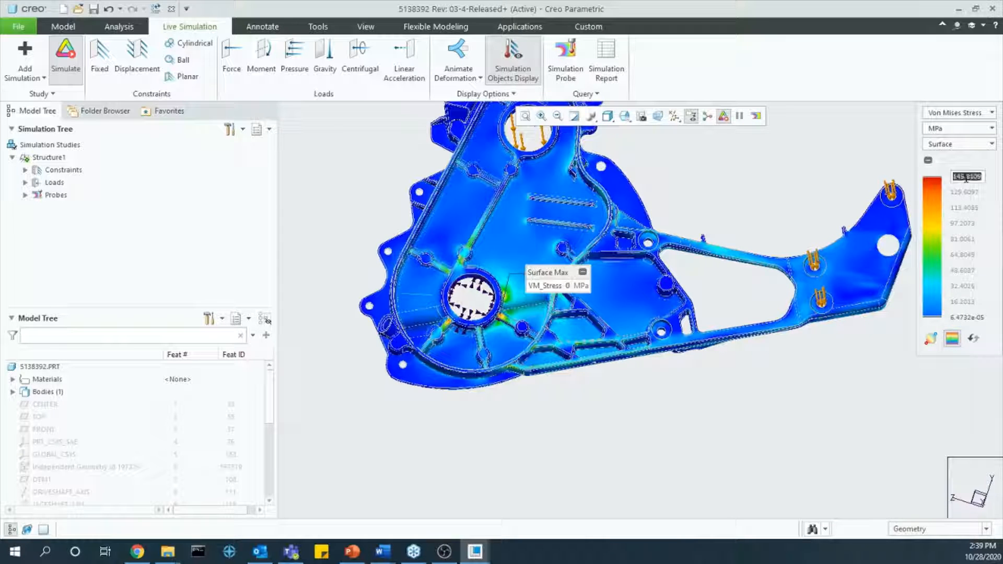
pyautogui.write('154')
pyautogui.press('Return')
pyautogui.doubleClick(975, 179)
pyautogui.write('145')
pyautogui.press('Return')
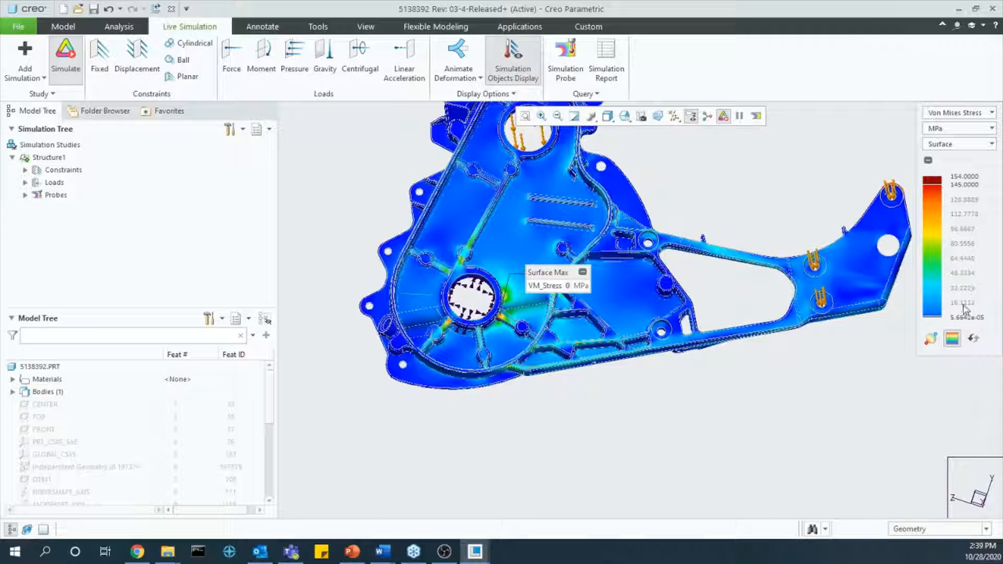
# Step: Set the stress legend's lower limit to 0 and its upper limit to 155 MPa
pyautogui.doubleClick(967, 317)
pyautogui.doubleClick(968, 318)
pyautogui.write('0')
pyautogui.press('Return')
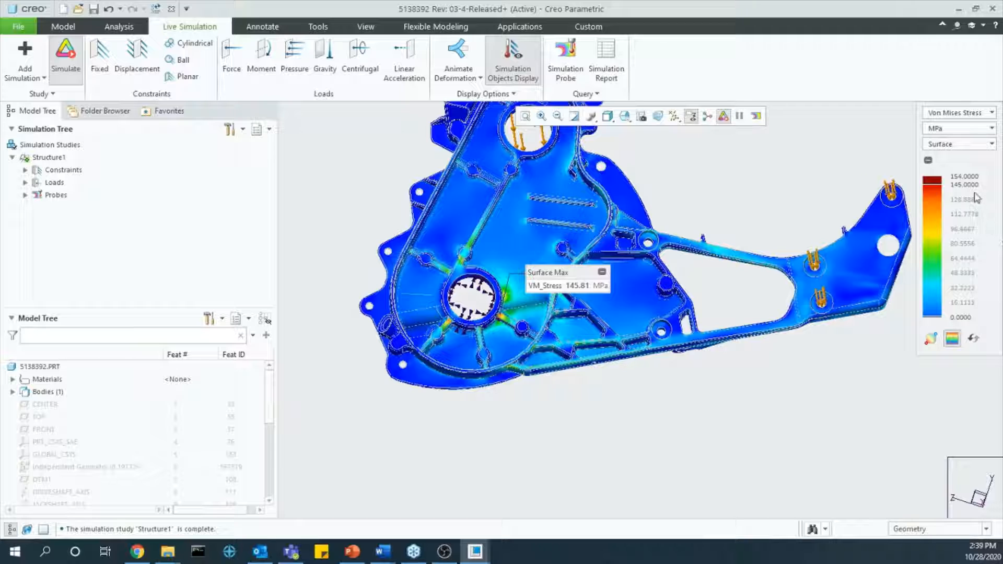
pyautogui.doubleClick(967, 185)
pyautogui.write('155')
pyautogui.press('Return')
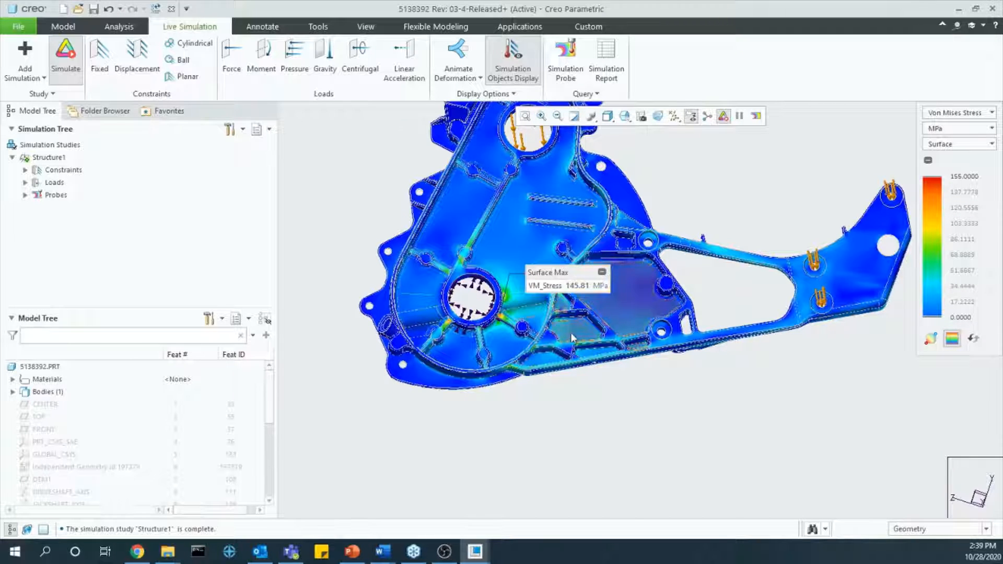
# Step: Check the rib's stress against the legend, and display the Deformation result on the whole part
pyautogui.scroll(8, 511, 320)
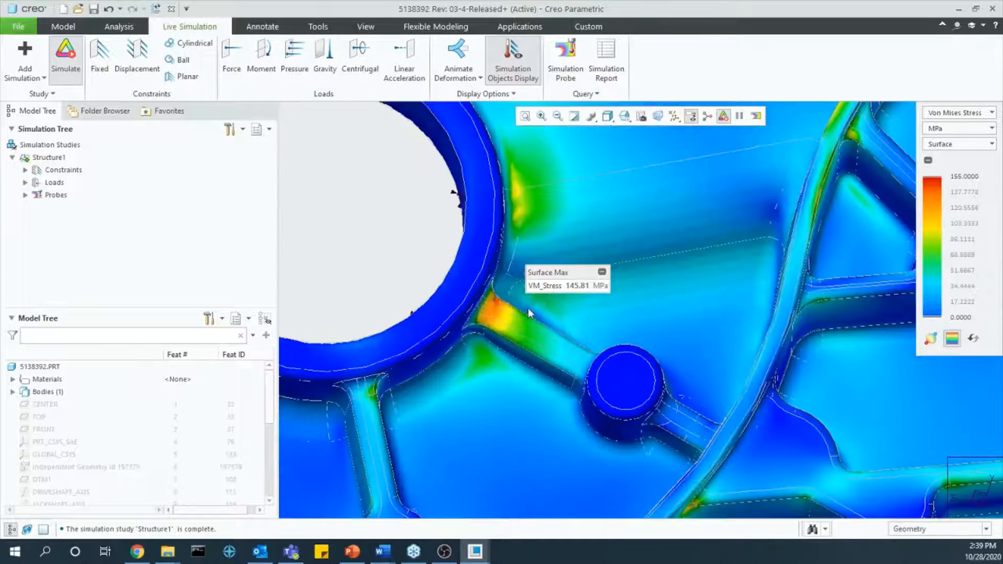
pyautogui.scroll(-8, 597, 293)
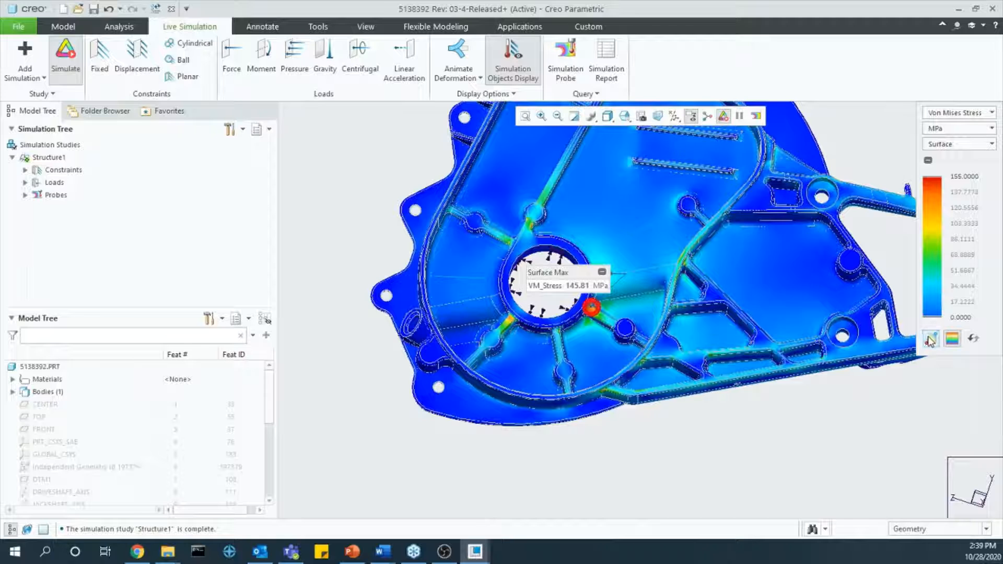
pyautogui.scroll(-4, 560, 324)
pyautogui.keyDown('shift'); pyautogui.moveTo(699, 287); pyautogui.dragTo(594, 336, button='middle'); pyautogui.keyUp('shift')
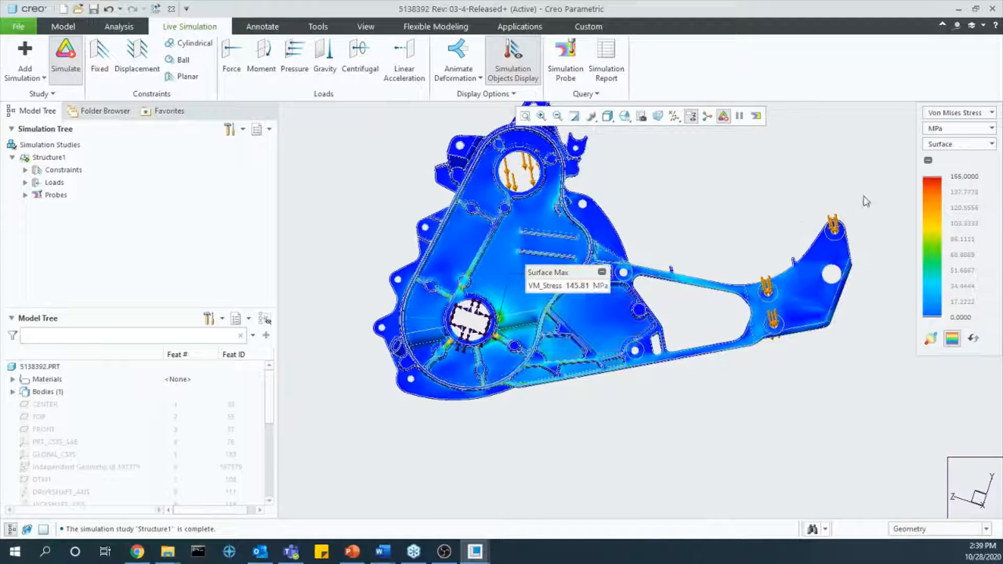
pyautogui.click(966, 122)
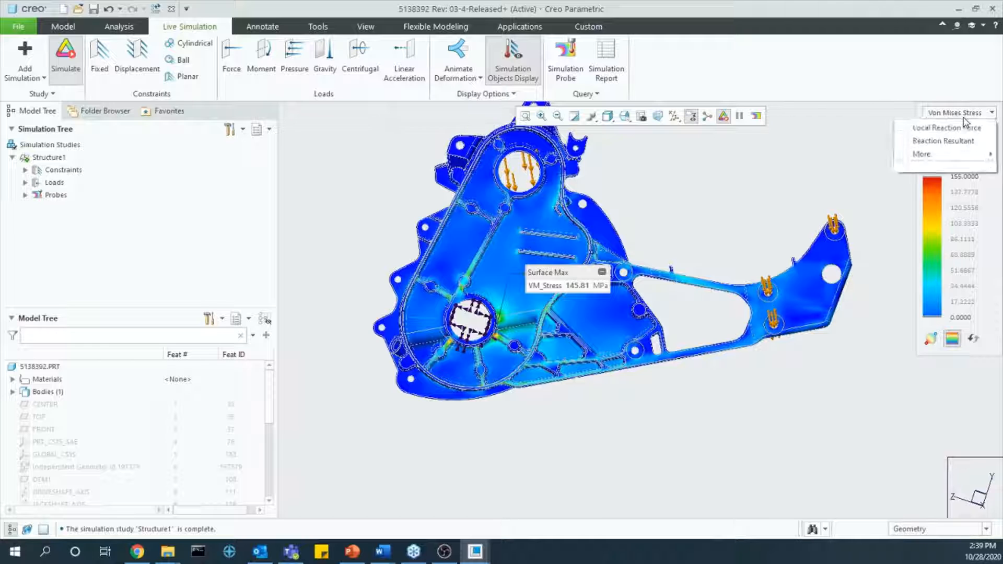
pyautogui.click(948, 139)
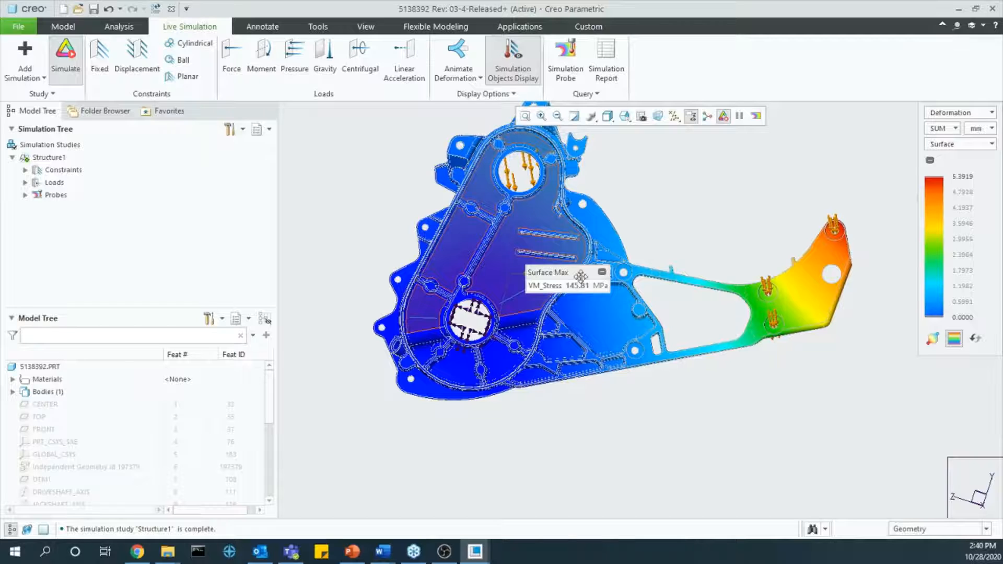
pyautogui.moveTo(714, 214); pyautogui.dragTo(733, 280, button='middle')
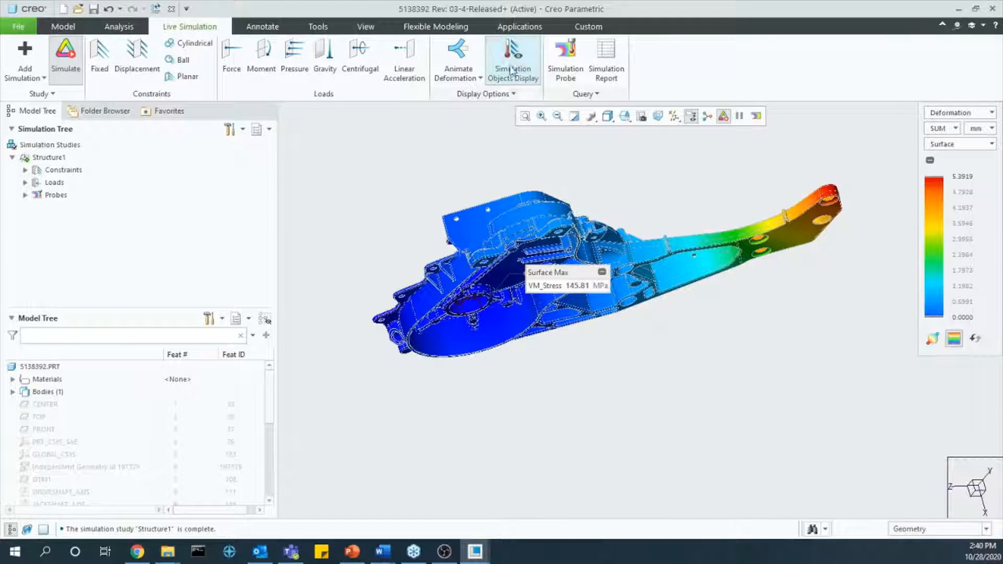
# Step: Play the deformation animation with true deformations and examine the arm's free end
pyautogui.click(471, 74)
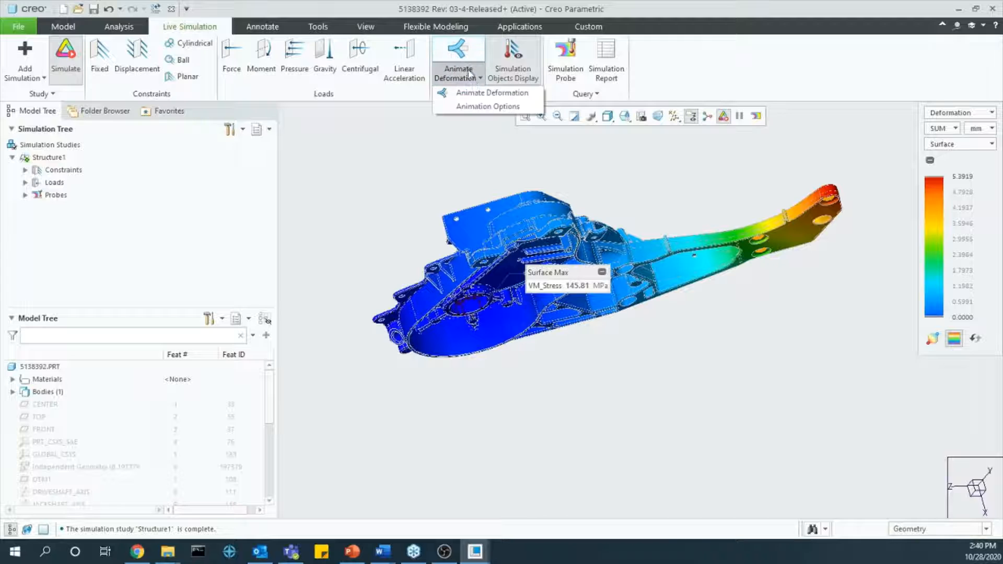
pyautogui.click(486, 106)
pyautogui.click(297, 160)
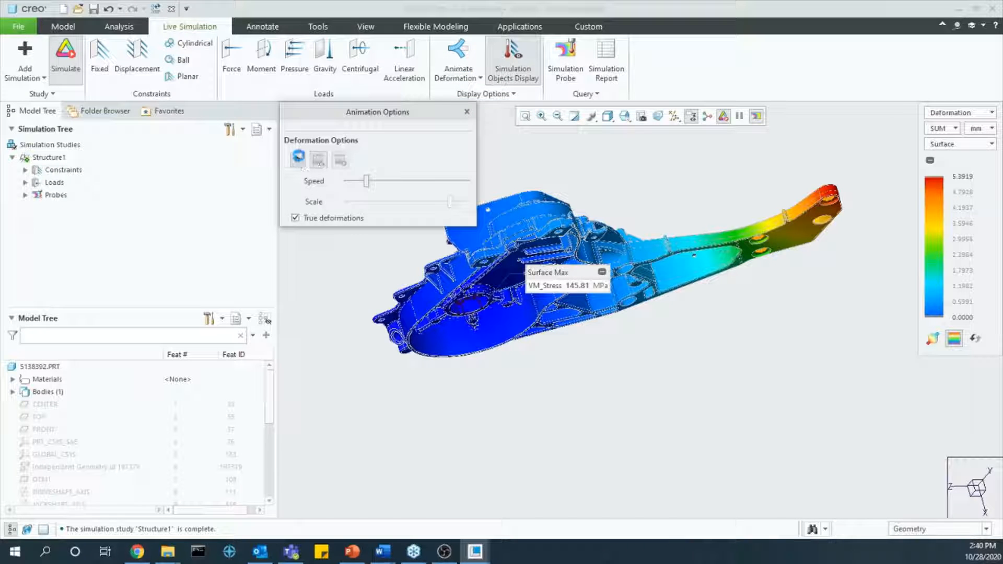
pyautogui.scroll(-5, 849, 180)
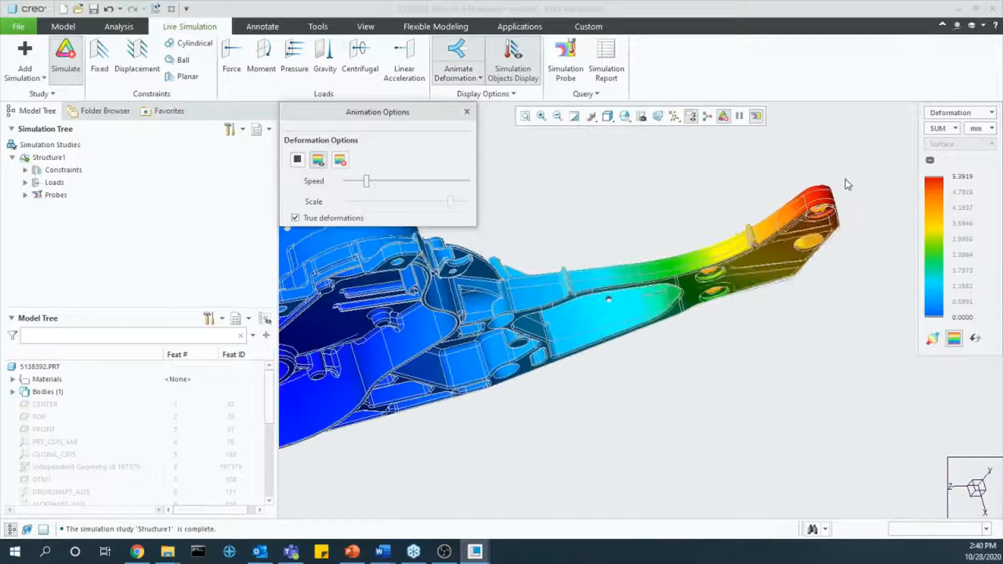
# Step: Slow the deformation animation, turn off true deformations and lower its scale, watch the arm bend, and end the animation
pyautogui.moveTo(369, 187)
pyautogui.mouseDown()
pyautogui.moveTo(394, 186)
pyautogui.moveTo(360, 186)
pyautogui.mouseUp()
pyautogui.click(296, 218)
pyautogui.moveTo(450, 199); pyautogui.dragTo(423, 202)
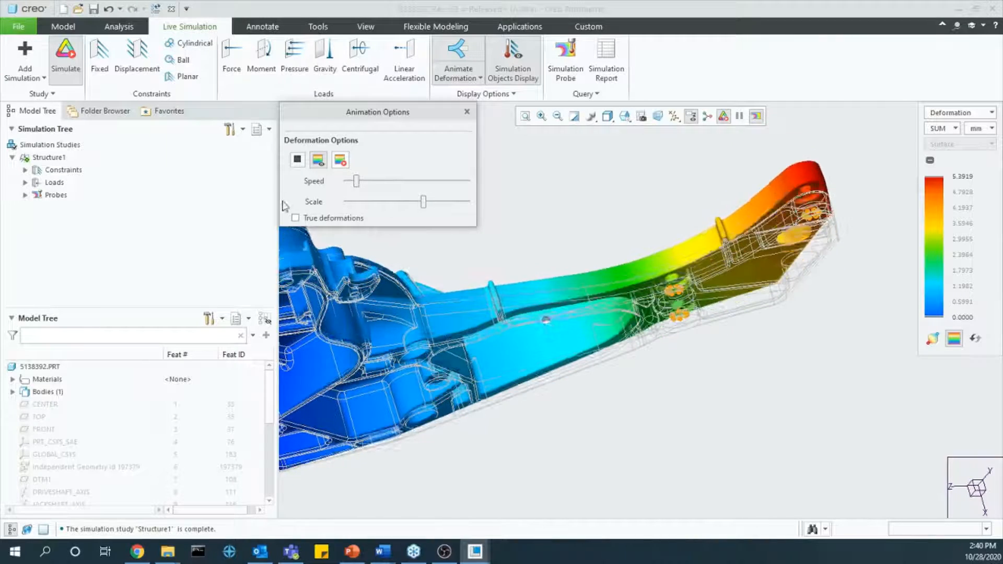
pyautogui.click(467, 107)
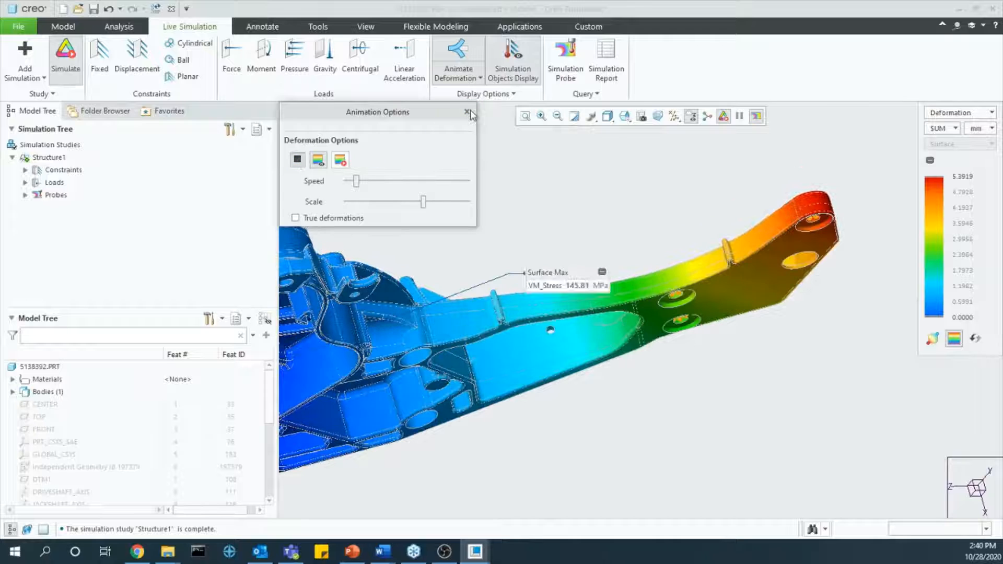
# Step: Switch the result back to Von Mises Stress in MPa and examine the stressed rib beside the lower bore
pyautogui.click(964, 113)
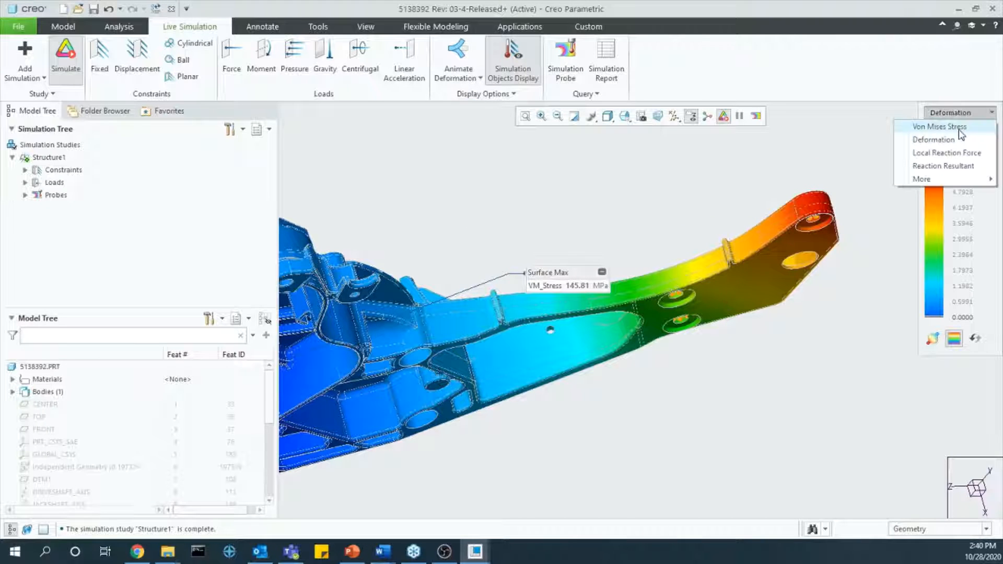
pyautogui.click(959, 127)
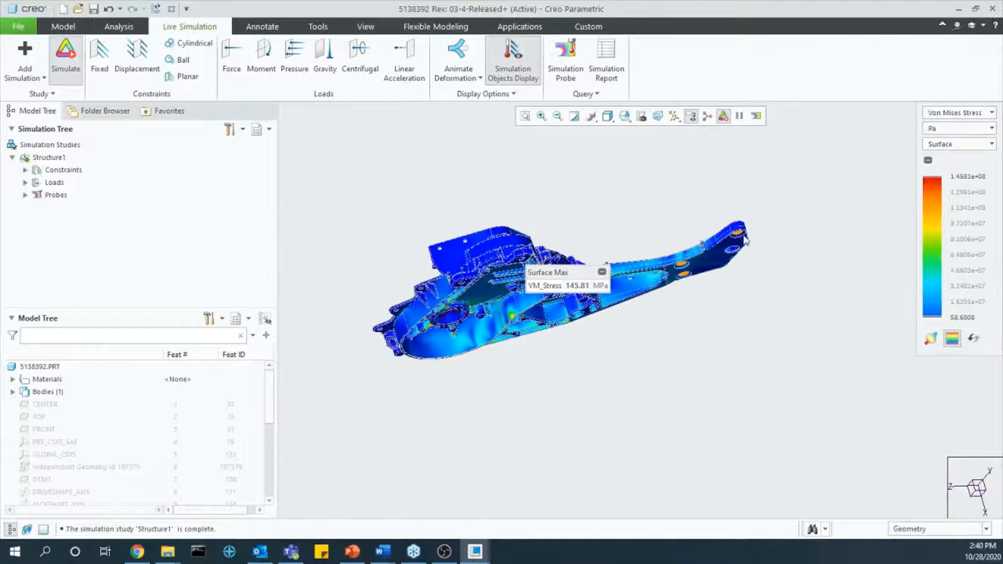
pyautogui.click(959, 128)
pyautogui.click(949, 195)
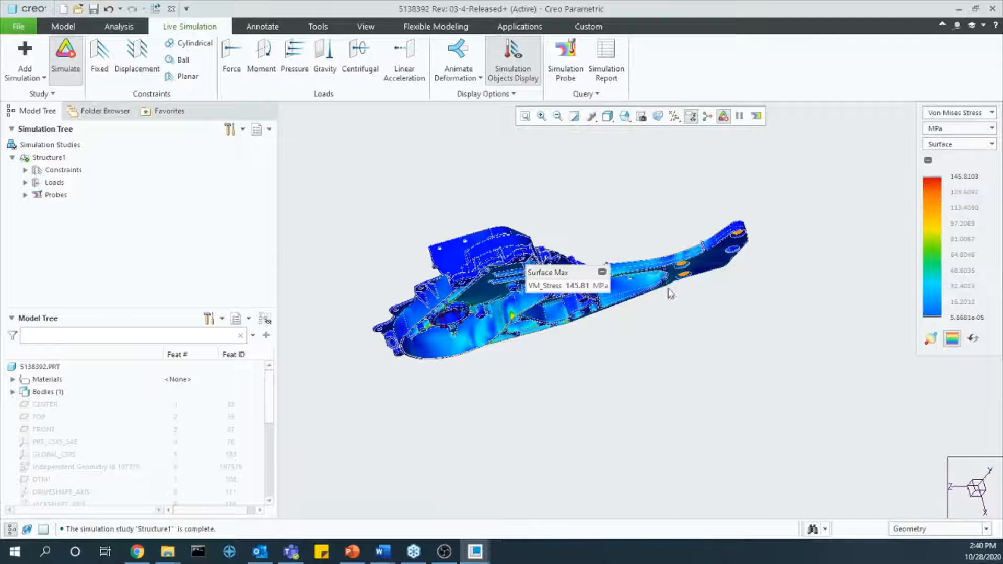
pyautogui.scroll(4, 528, 262)
pyautogui.moveTo(520, 225); pyautogui.dragTo(480, 462, button='middle')
pyautogui.scroll(6, 486, 431)
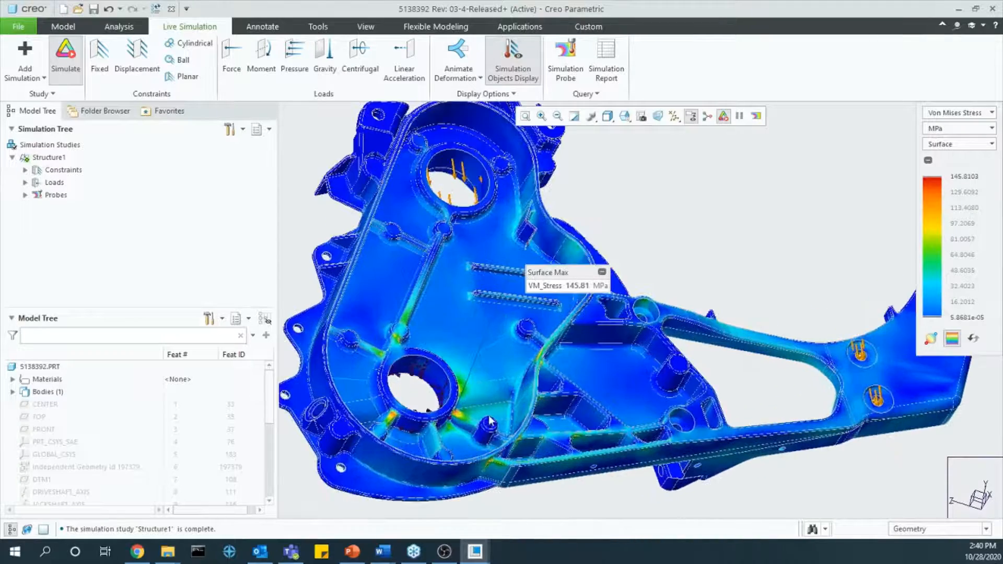
pyautogui.scroll(3, 562, 357)
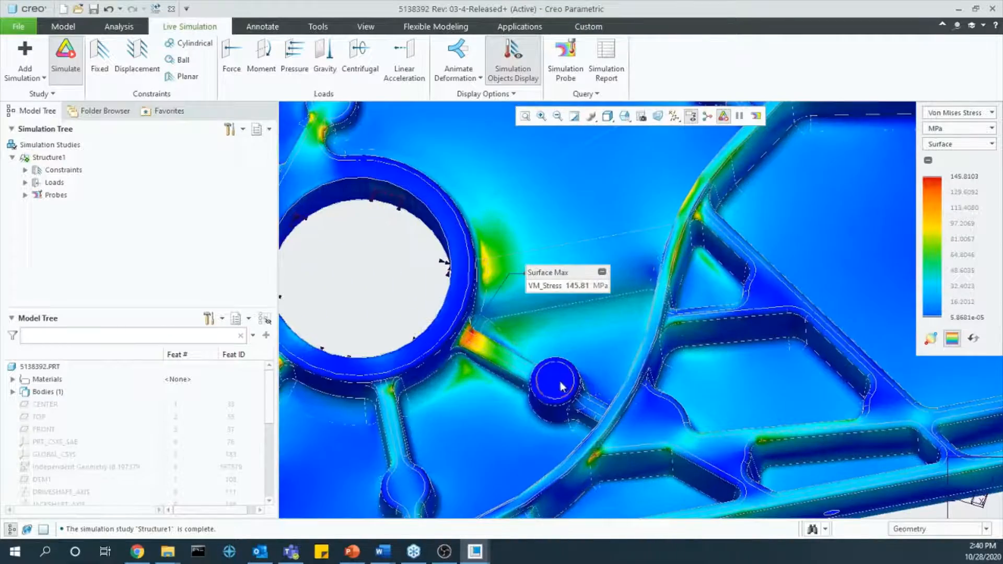
pyautogui.scroll(4, 473, 334)
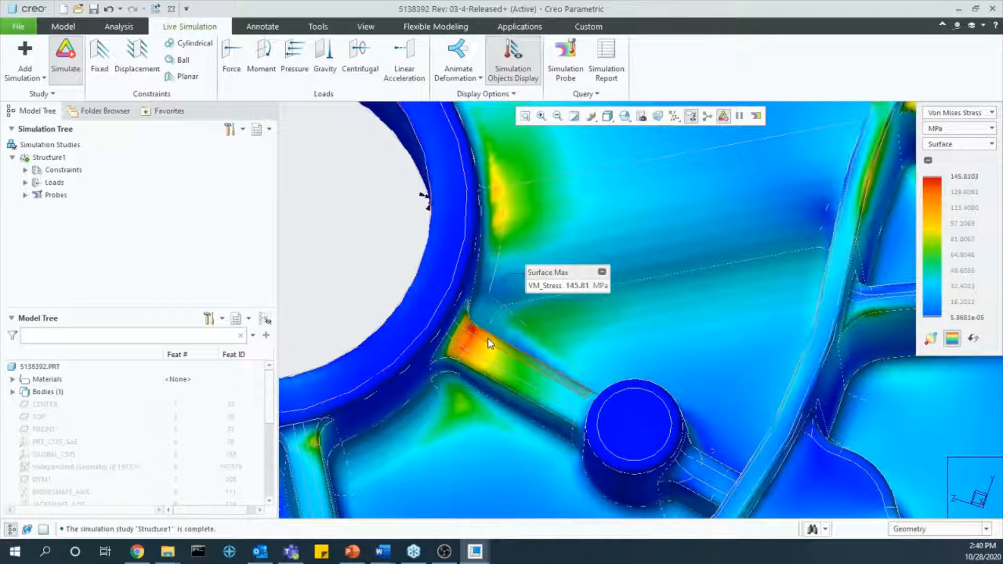
# Step: Stop the live simulation to resume the suppressed Move 2 feature, and rerun the simulation on the modified rib
pyautogui.click(62, 65)
pyautogui.scroll(-5, 83, 450)
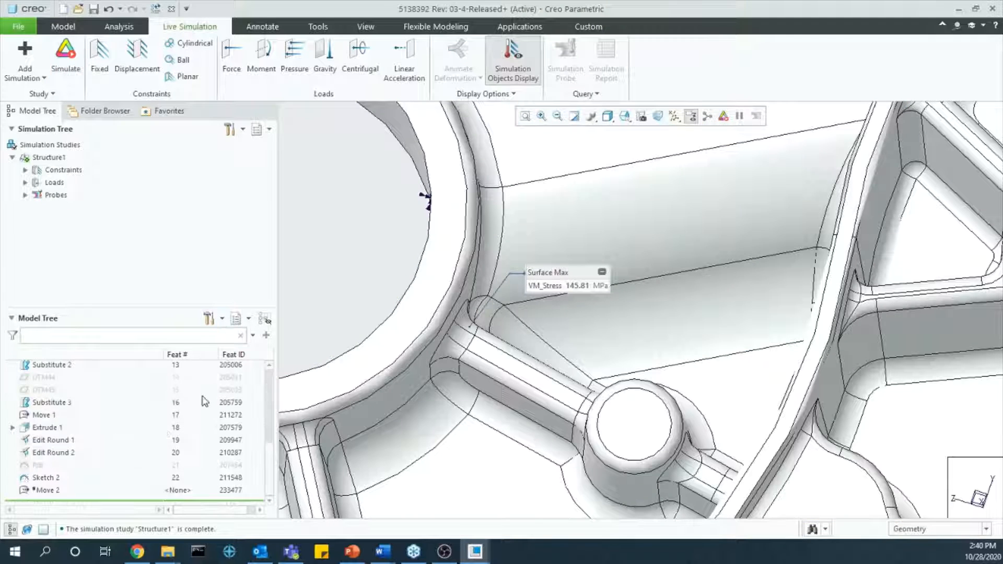
pyautogui.click(47, 490)
pyautogui.click(56, 449)
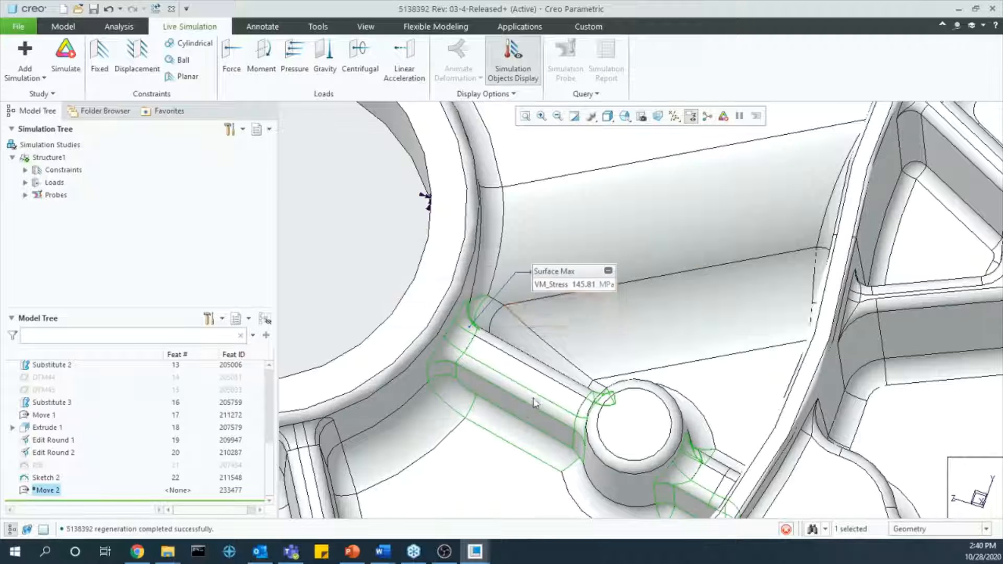
pyautogui.click(398, 282)
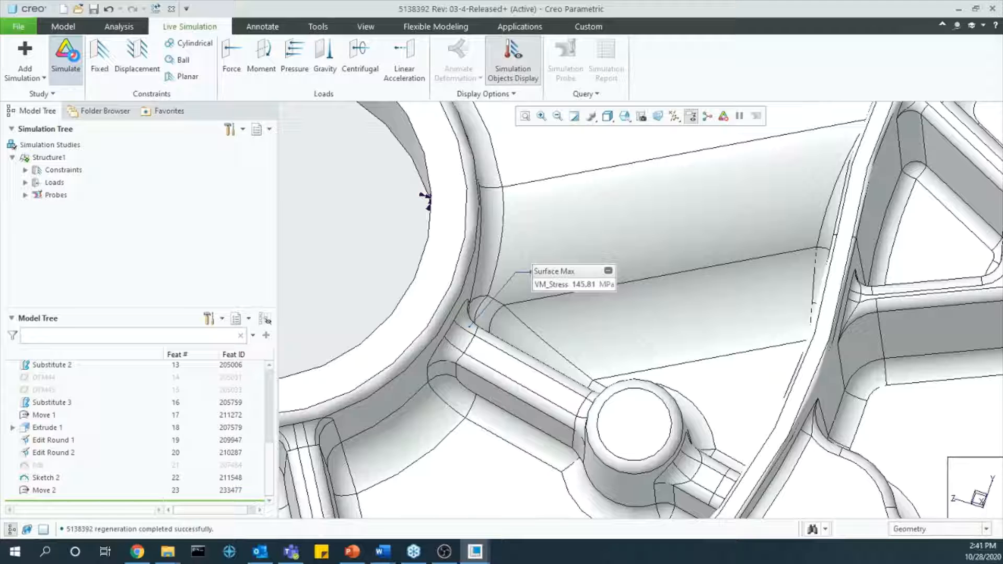
pyautogui.click(76, 61)
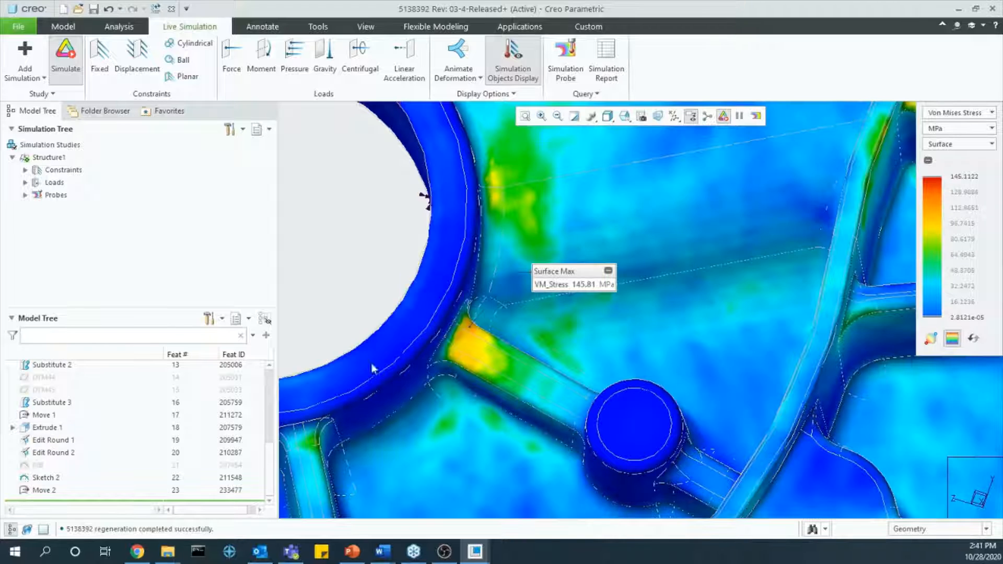
# Step: Move the Surface Max stress label clear of the rib and examine the stress where the rib meets the bore
pyautogui.scroll(-3, 373, 277)
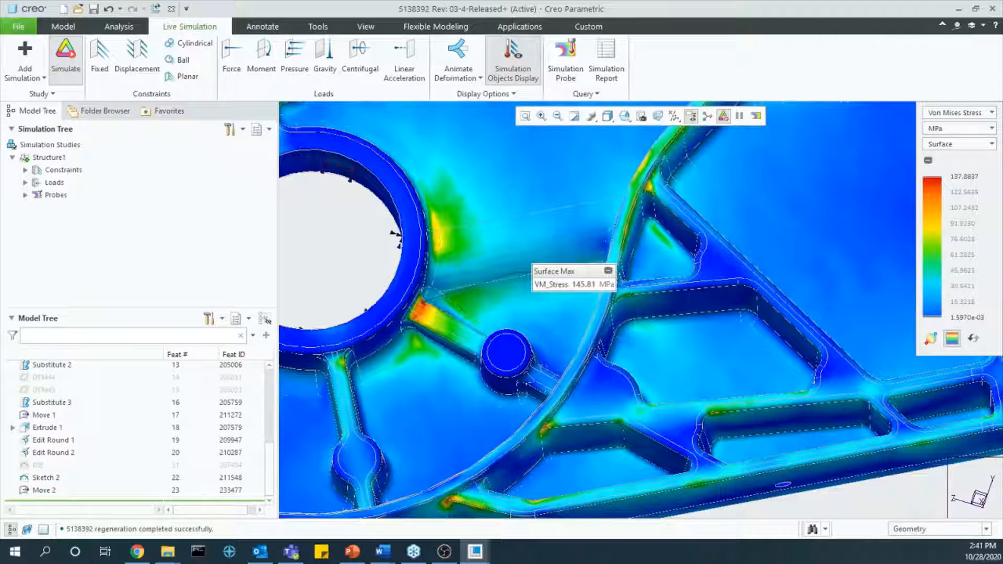
pyautogui.moveTo(569, 266); pyautogui.dragTo(545, 228)
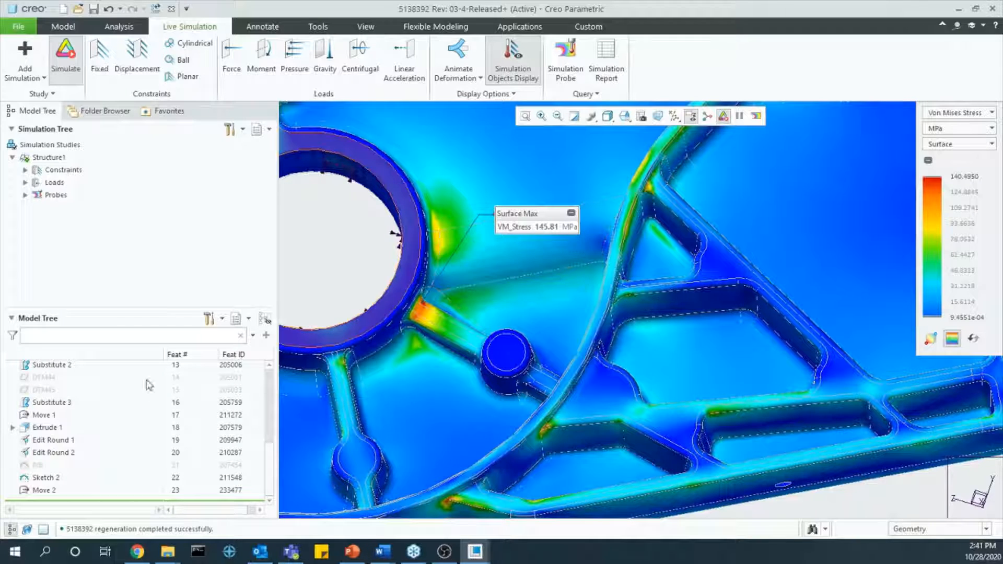
pyautogui.scroll(-2, 418, 311)
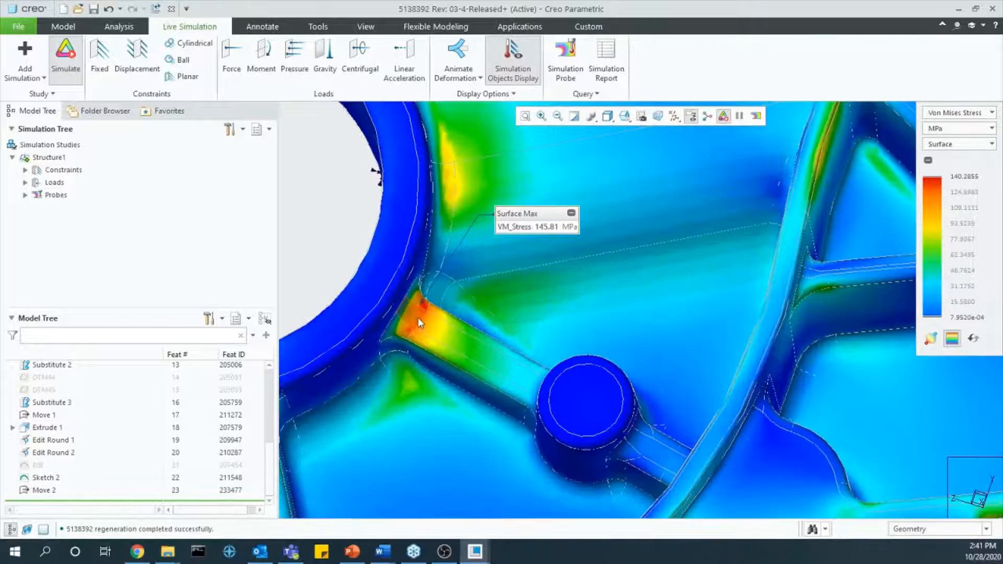
pyautogui.scroll(3, 460, 324)
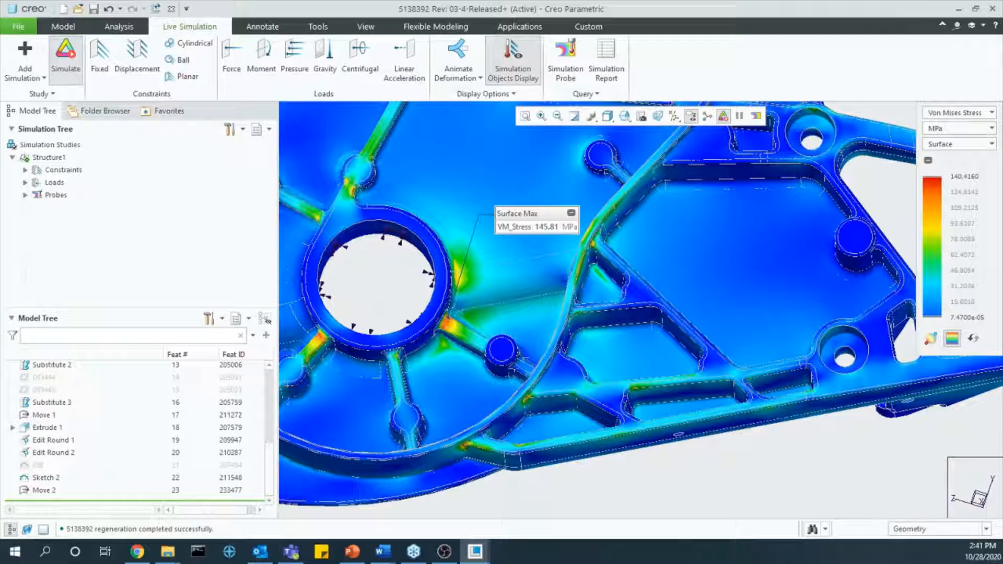
pyautogui.moveTo(539, 214); pyautogui.dragTo(547, 219)
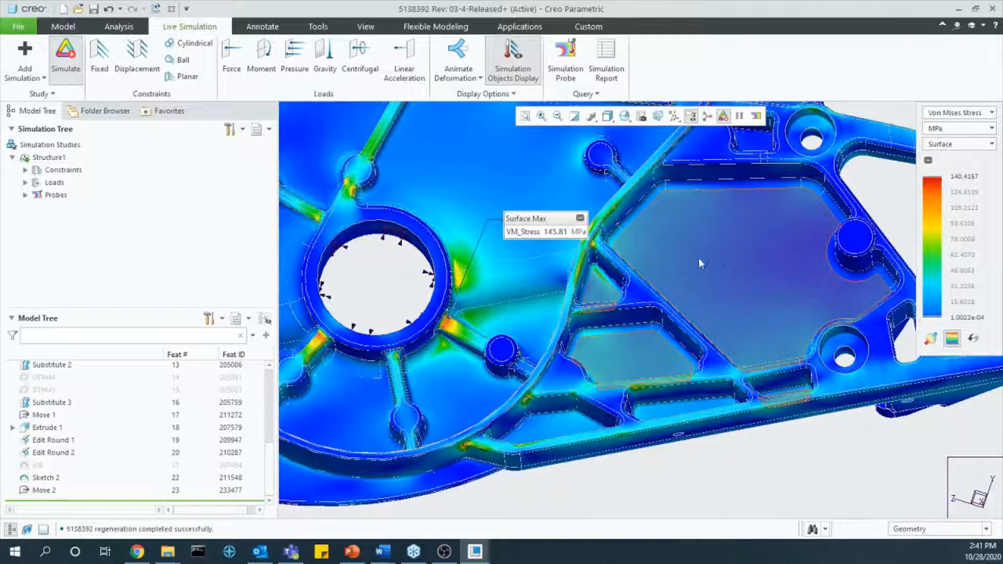
# Step: Set the Von Mises stress legend range to a maximum of 145 and a minimum of 0
pyautogui.doubleClick(973, 178)
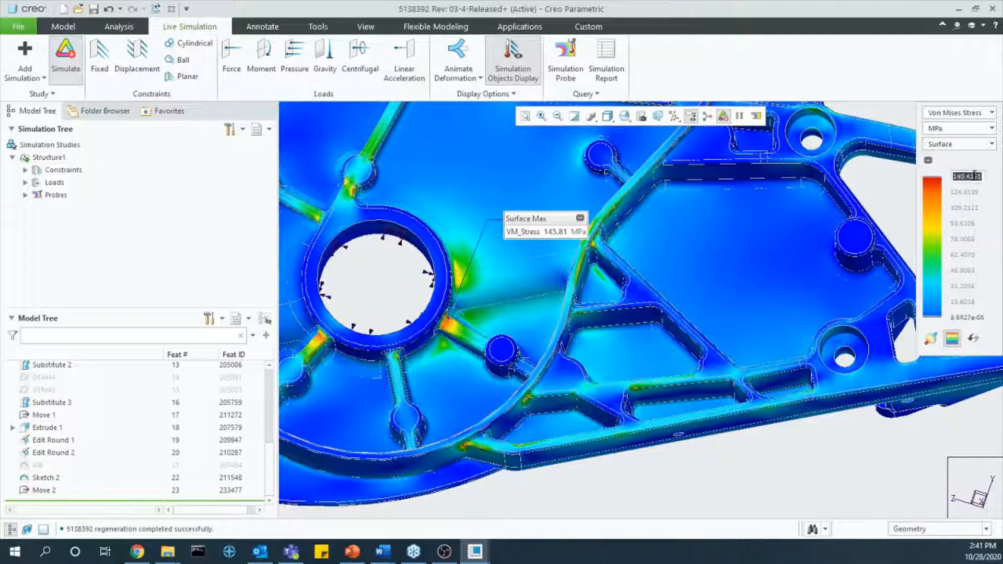
pyautogui.write('145')
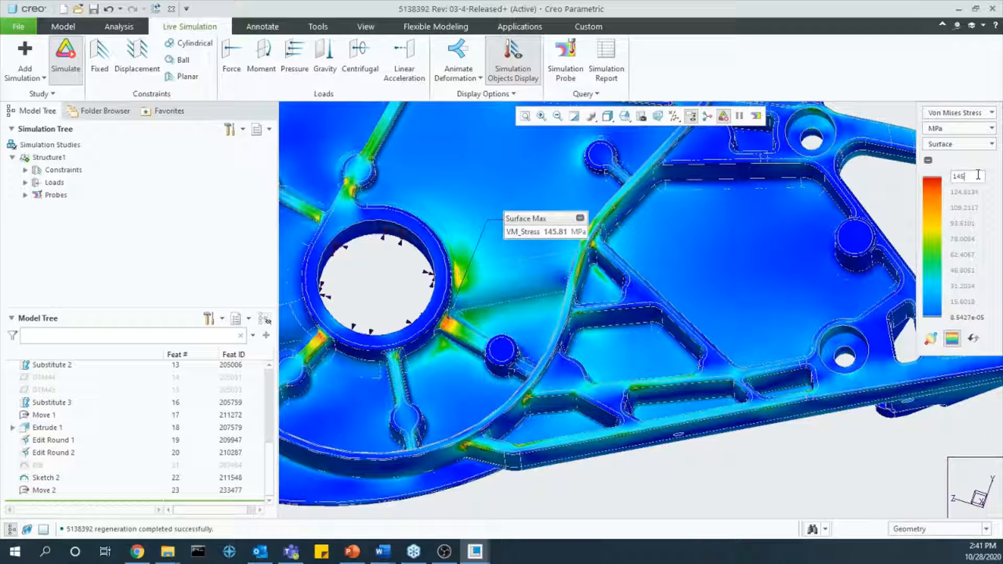
pyautogui.press('Return')
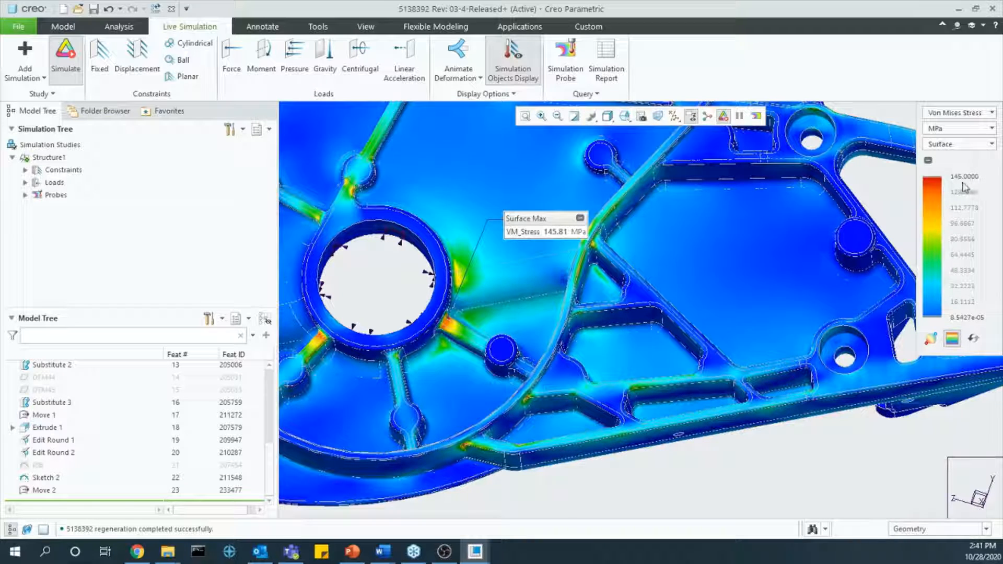
pyautogui.doubleClick(972, 316)
pyautogui.write('0')
pyautogui.press('Return')
# Step: Reposition the Surface Max label away from the bore and review the stress distribution over the whole part
pyautogui.moveTo(776, 312); pyautogui.dragTo(728, 306, button='middle')
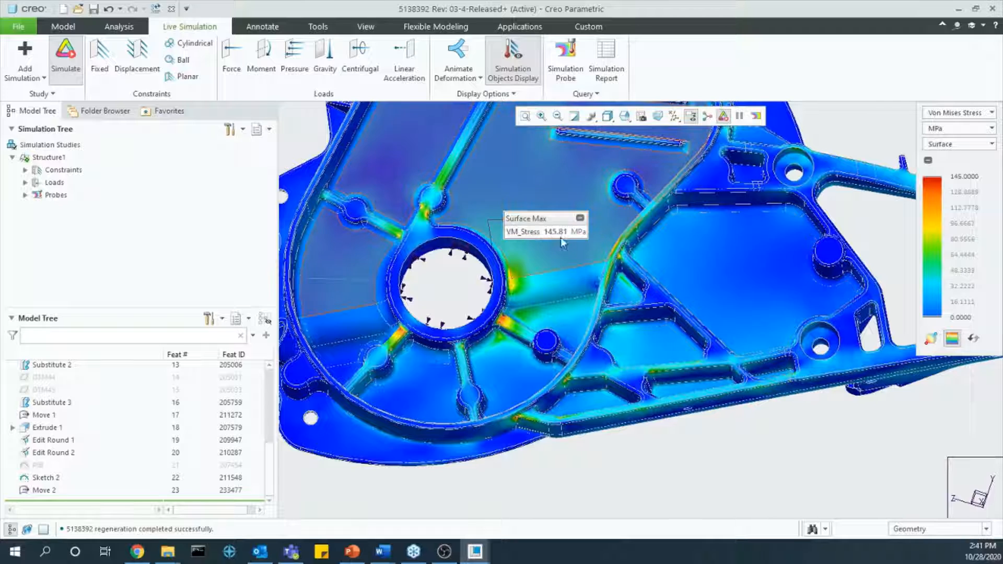
pyautogui.moveTo(550, 219); pyautogui.dragTo(594, 219)
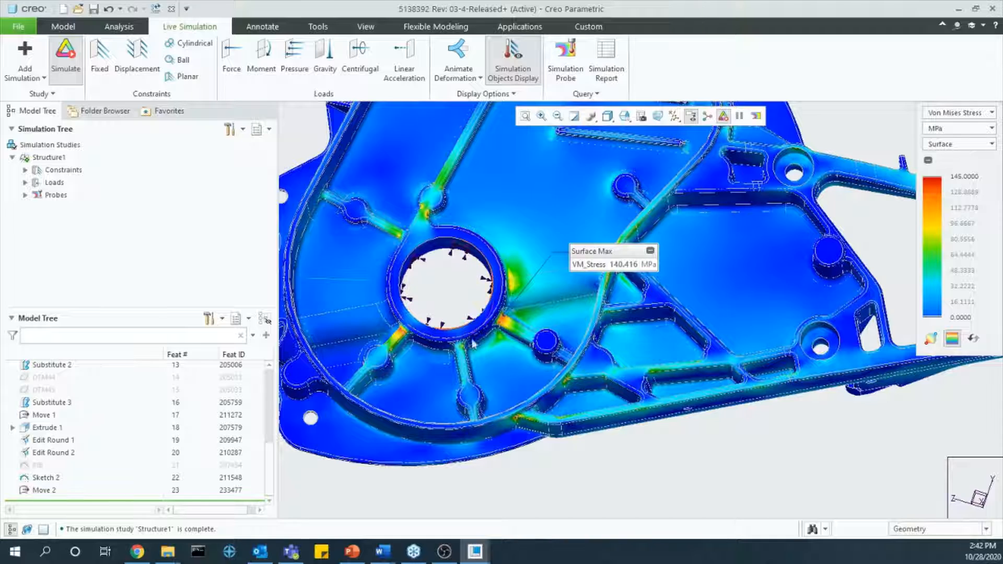
pyautogui.scroll(-1, 491, 319)
pyautogui.scroll(-1, 510, 315)
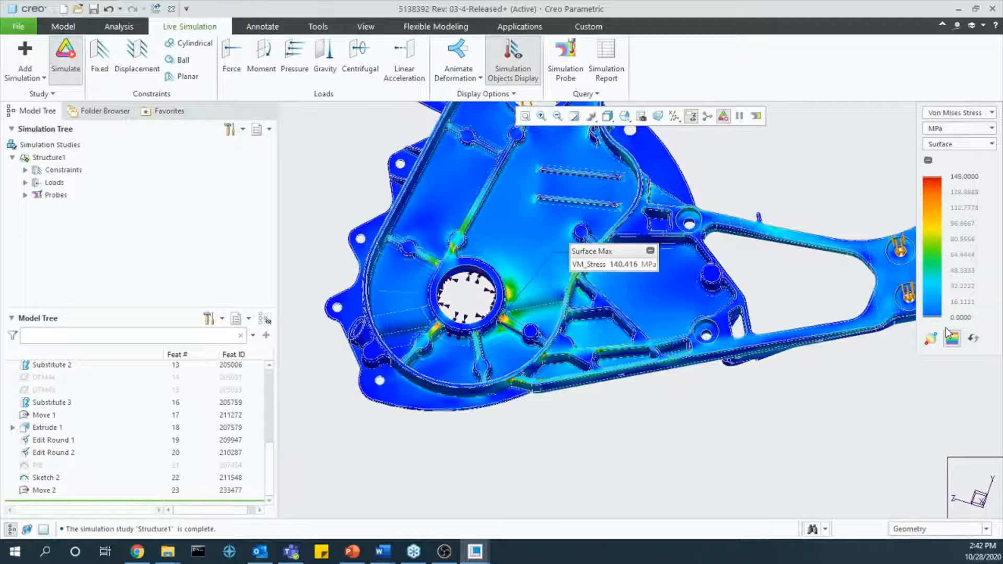
# Step: Stop the part's live simulation and switch to the Live Simulation environment of assembly 1023230_ASSY
pyautogui.click(79, 62)
pyautogui.click(168, 10)
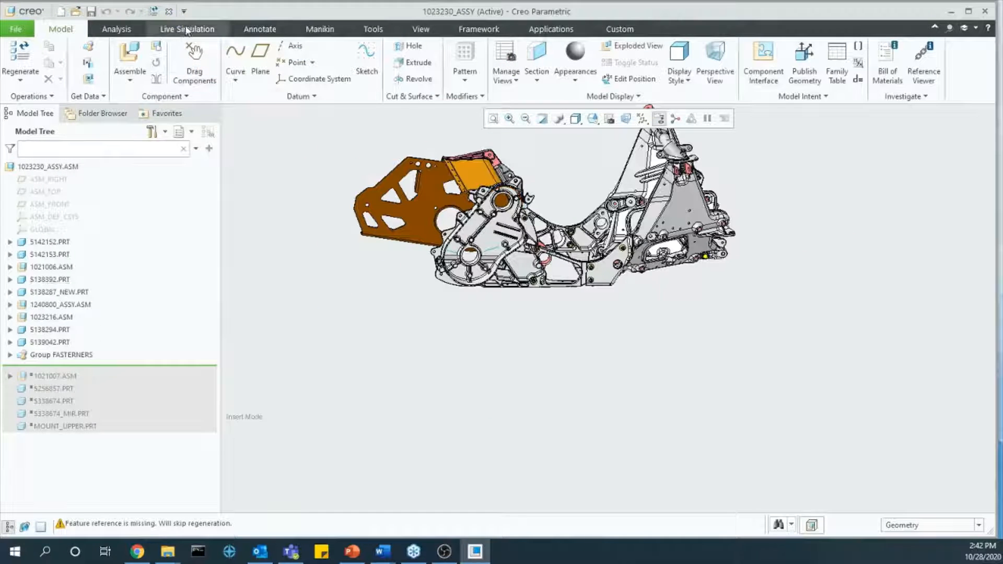
pyautogui.click(187, 28)
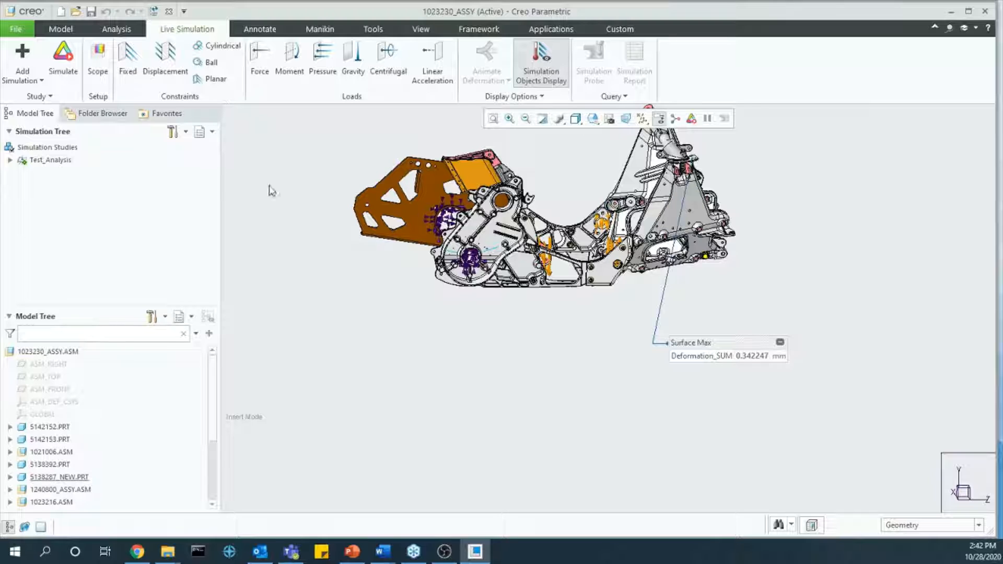
# Step: Expand the Test_Analysis study to inspect its constraints, loads and probe, and show the force loads on the assembly
pyautogui.click(10, 160)
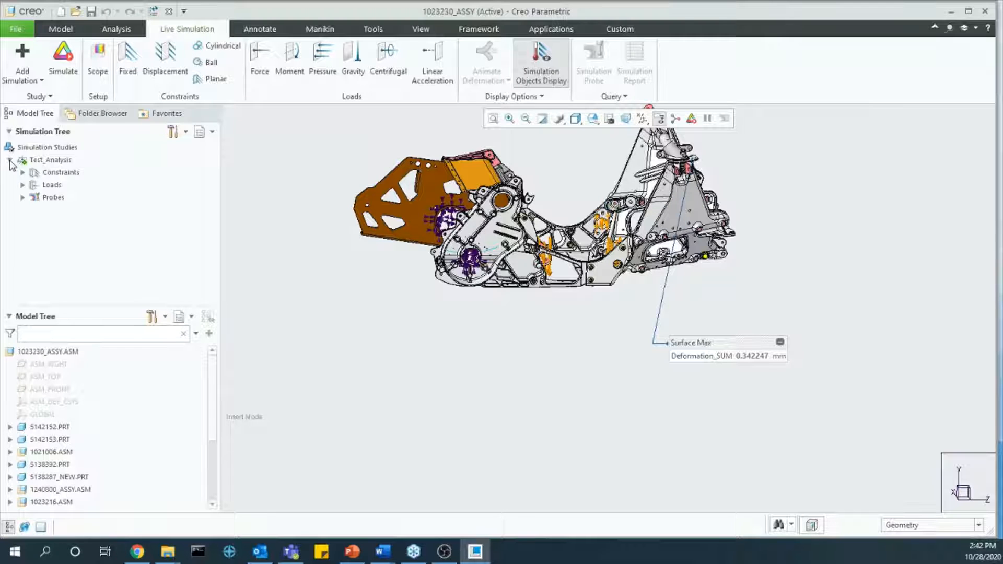
pyautogui.click(22, 198)
pyautogui.click(23, 185)
pyautogui.click(22, 172)
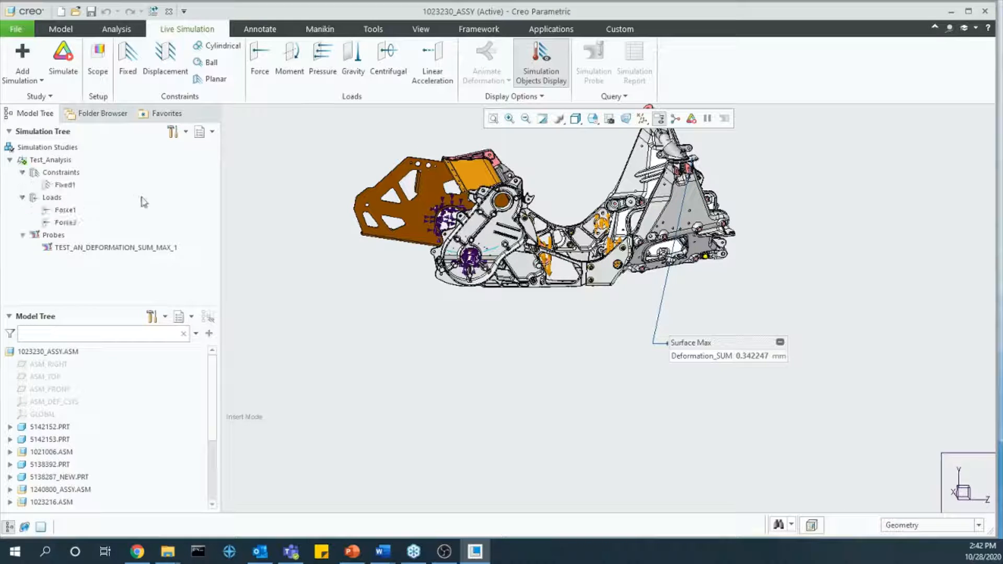
pyautogui.click(66, 222)
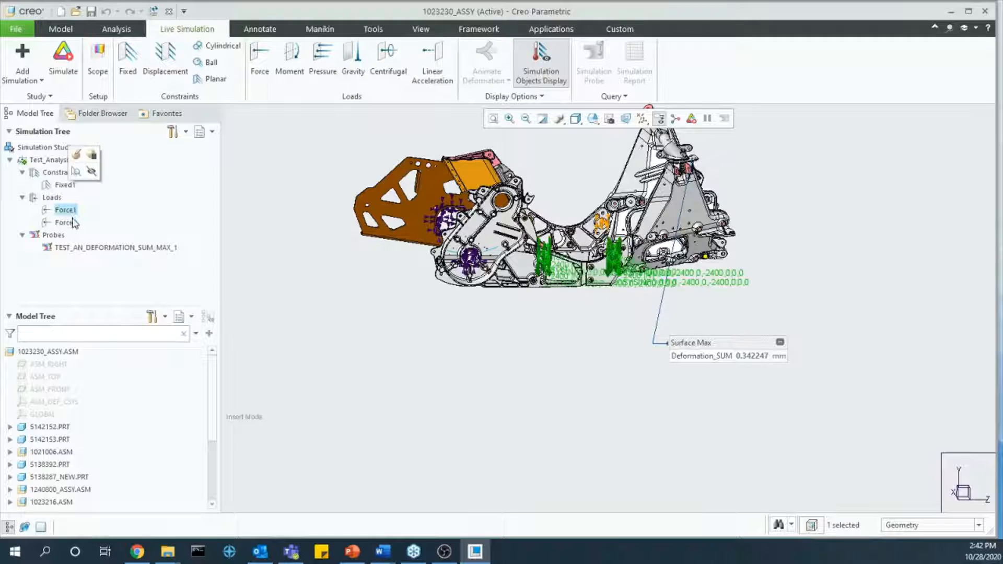
pyautogui.click(442, 293)
pyautogui.scroll(8, 513, 216)
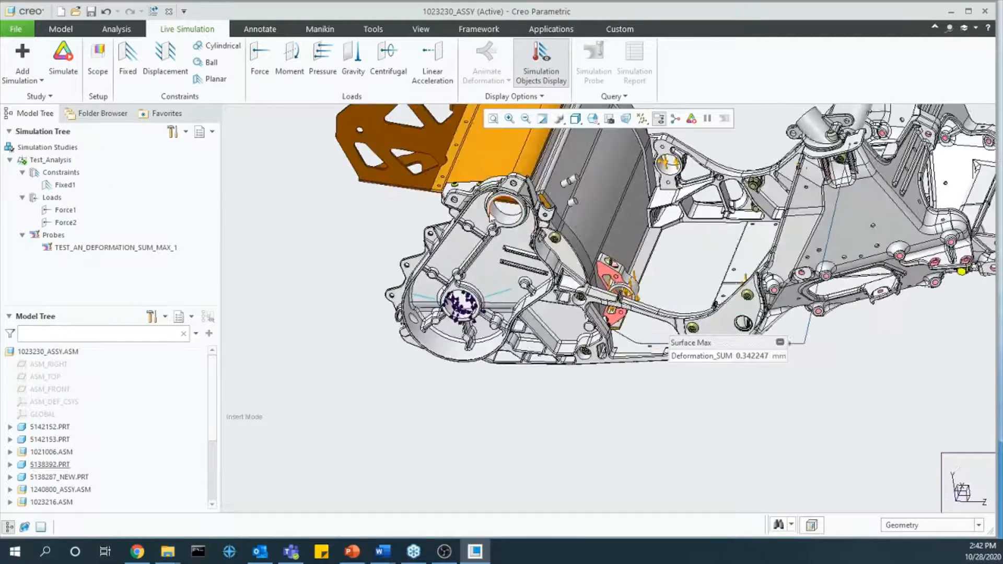
pyautogui.scroll(-7, 514, 216)
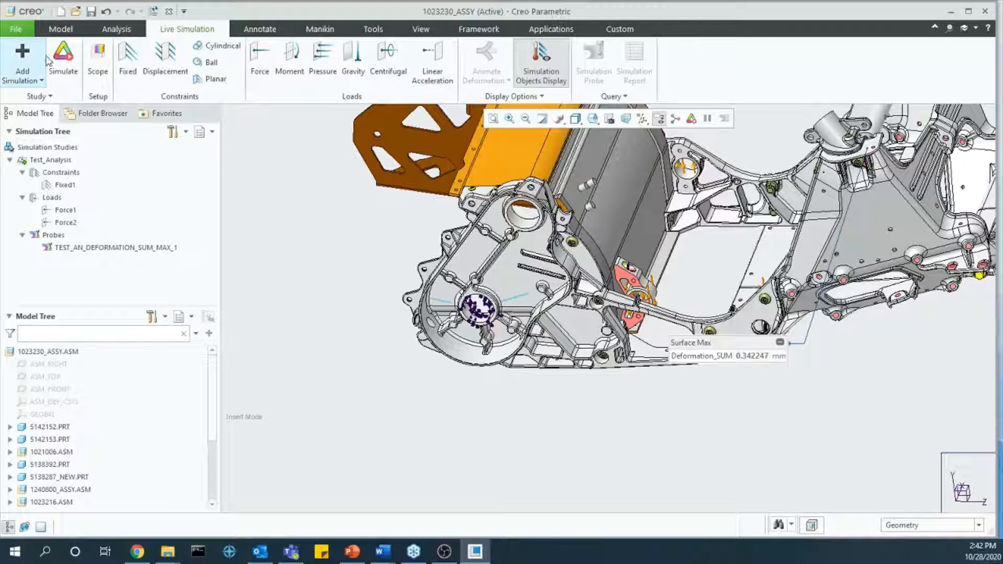
# Step: Run the Test_Analysis live simulation on the assembly and examine the stress around the cover's bore
pyautogui.click(60, 69)
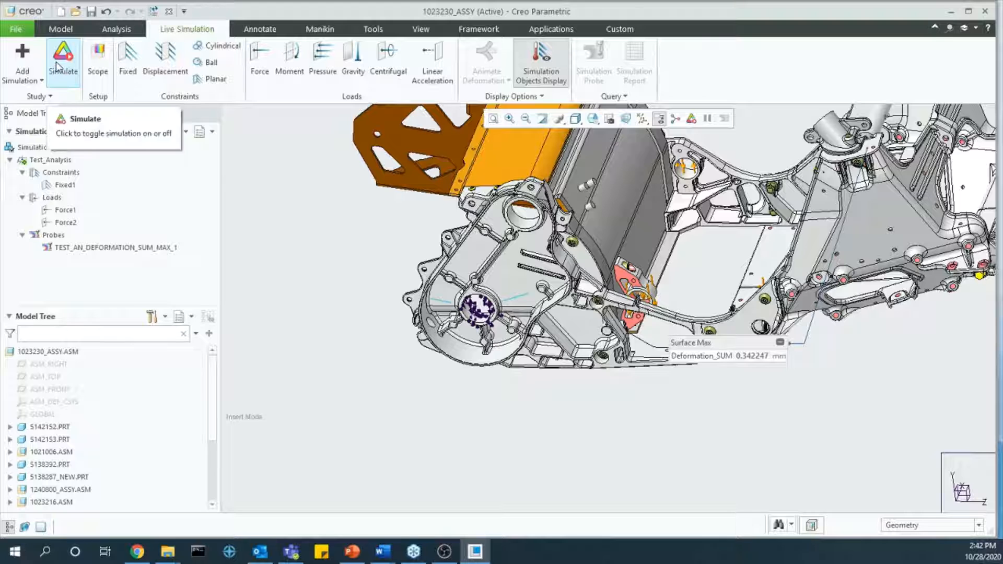
pyautogui.click(58, 67)
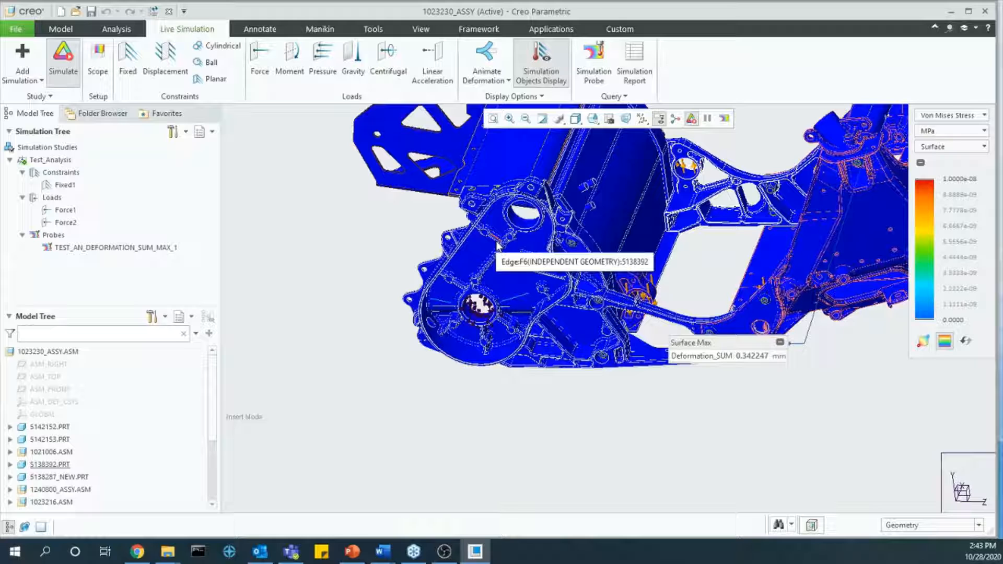
pyautogui.scroll(2, 829, 440)
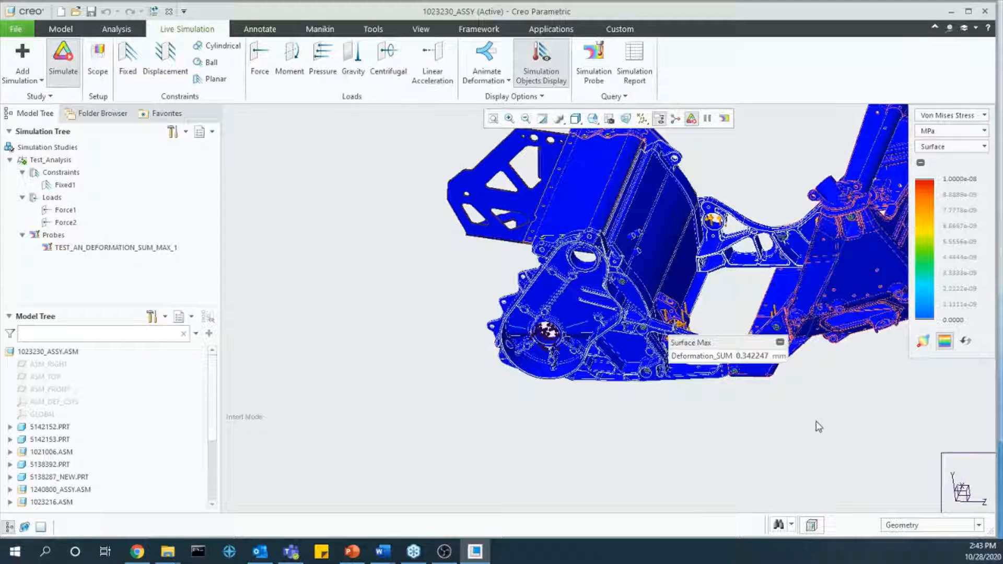
pyautogui.keyDown('shift'); pyautogui.moveTo(762, 407); pyautogui.dragTo(687, 423, button='middle'); pyautogui.keyUp('shift')
pyautogui.scroll(-2, 548, 235)
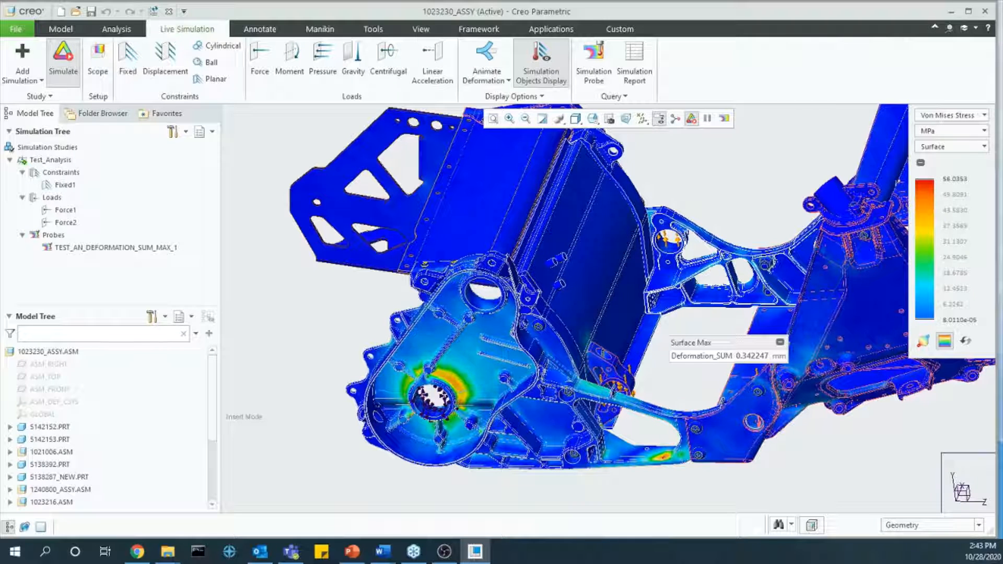
# Step: Exit insert mode at the end of the assembly's model tree and resume the suppressed components
pyautogui.moveTo(216, 388); pyautogui.dragTo(214, 455)
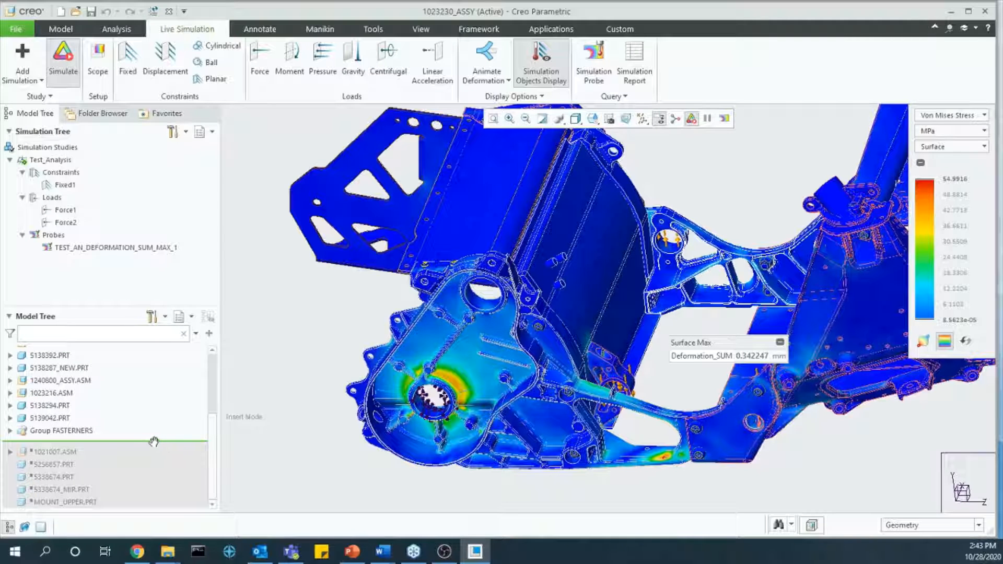
pyautogui.rightClick(151, 440)
pyautogui.click(138, 441)
pyautogui.rightClick(136, 444)
pyautogui.click(159, 463)
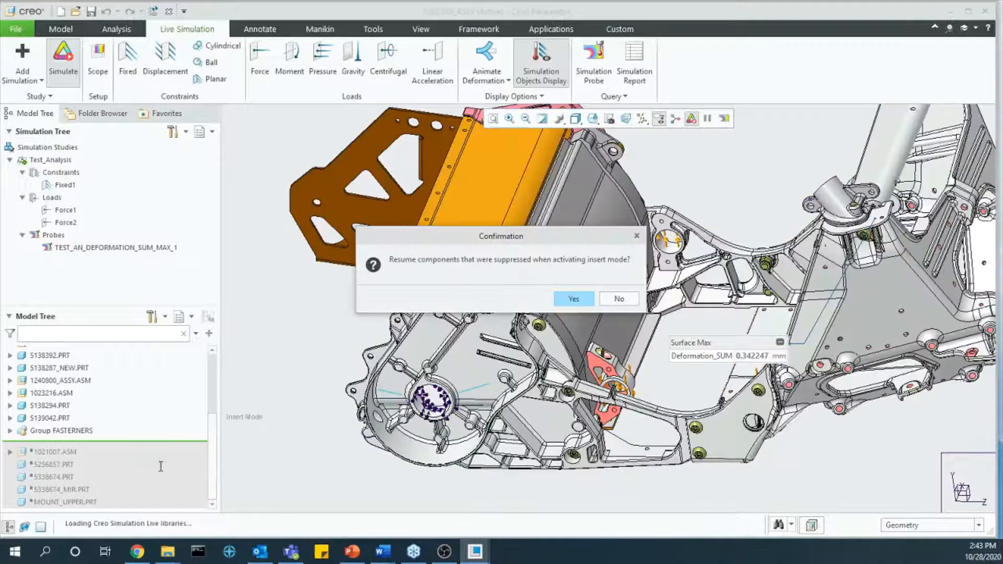
pyautogui.click(578, 299)
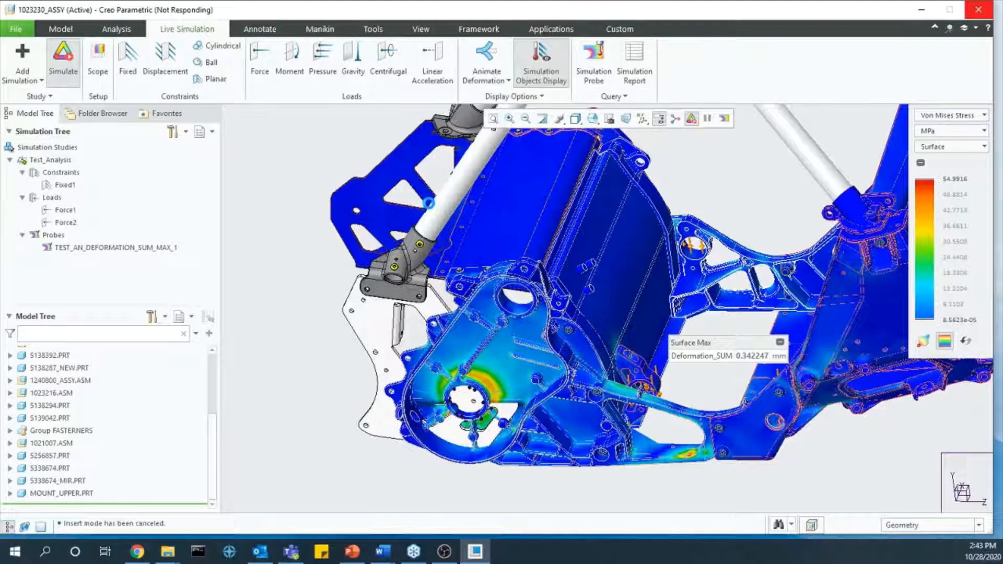
# Step: Examine the updated Von Mises stress across the full frame, including the upper mount where the tubes join
pyautogui.click(428, 203)
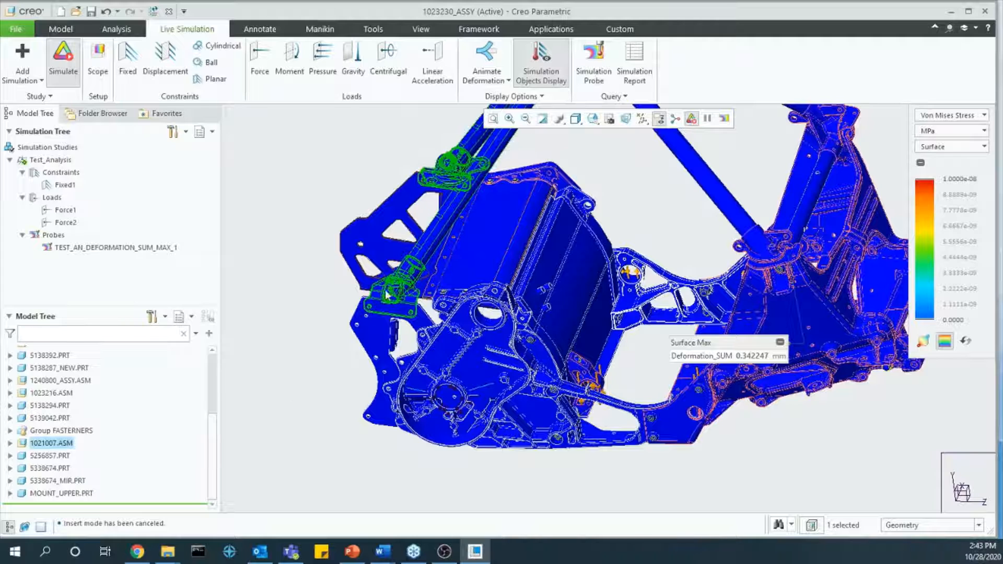
pyautogui.click(333, 332)
pyautogui.scroll(1, 345, 326)
pyautogui.scroll(2, 421, 278)
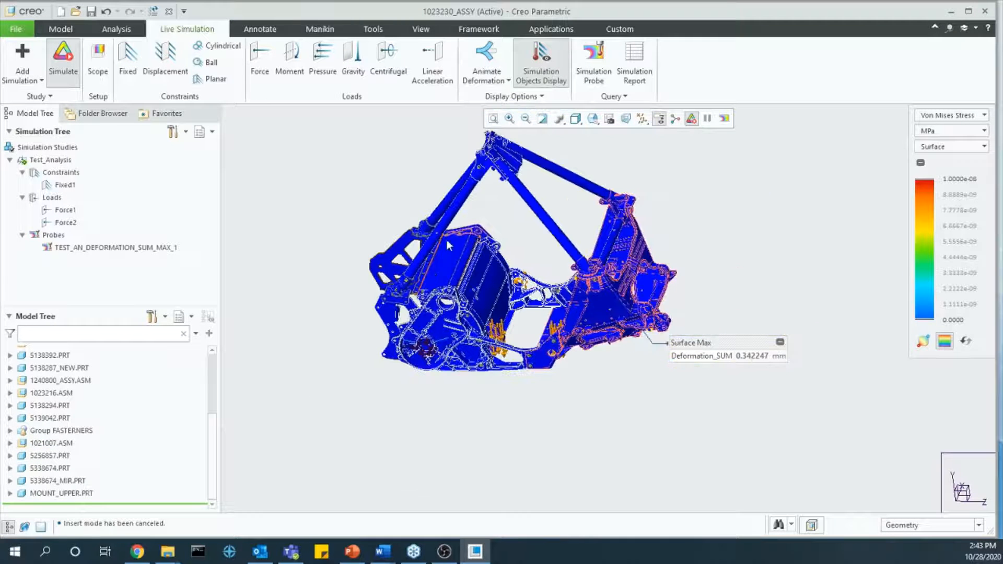
pyautogui.scroll(-2, 396, 345)
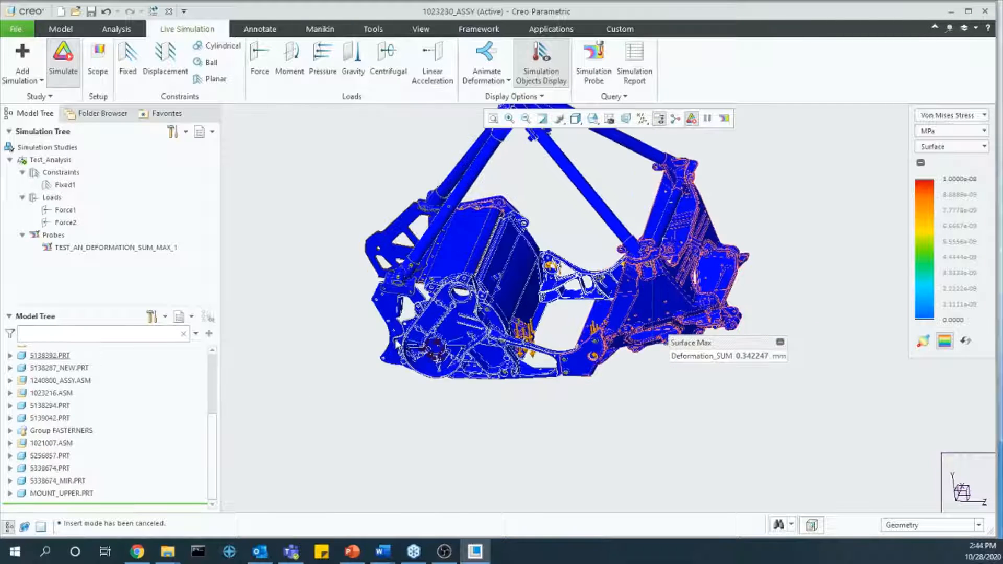
pyautogui.keyDown('shift'); pyautogui.moveTo(424, 348); pyautogui.dragTo(424, 405, button='middle'); pyautogui.keyUp('shift')
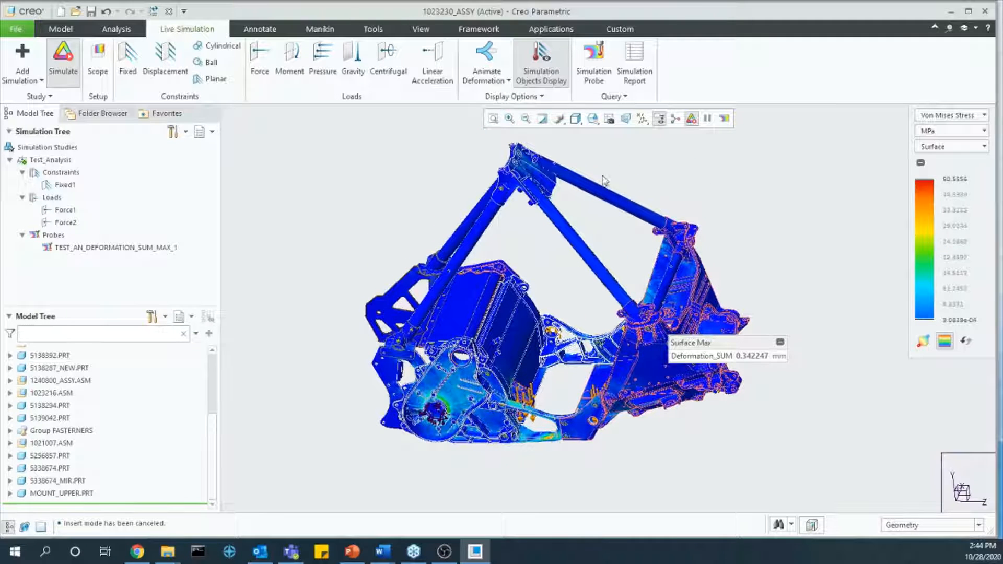
pyautogui.scroll(-2, 609, 186)
pyautogui.scroll(-2, 528, 157)
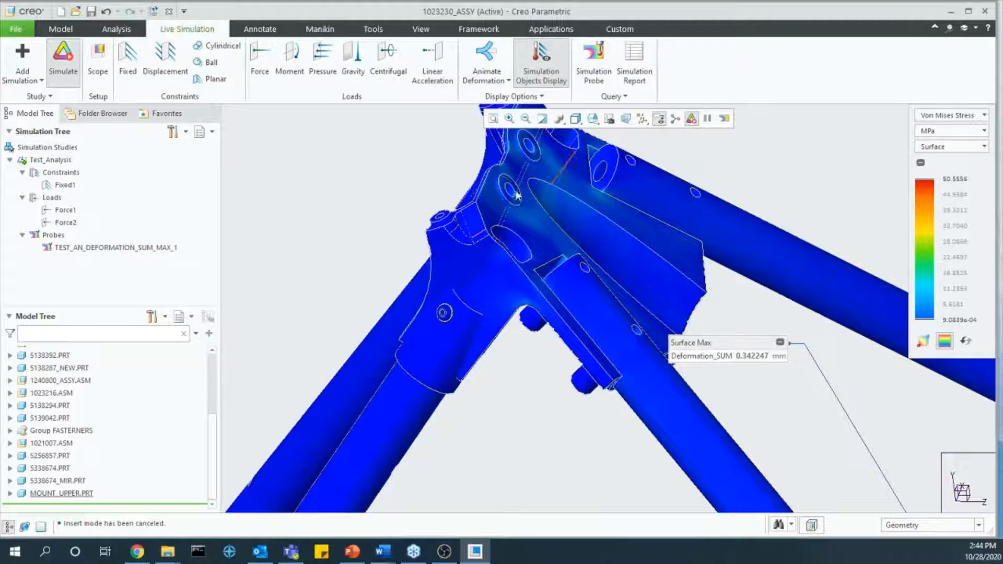
pyautogui.scroll(4, 546, 206)
pyautogui.moveTo(552, 387); pyautogui.dragTo(551, 242, button='middle')
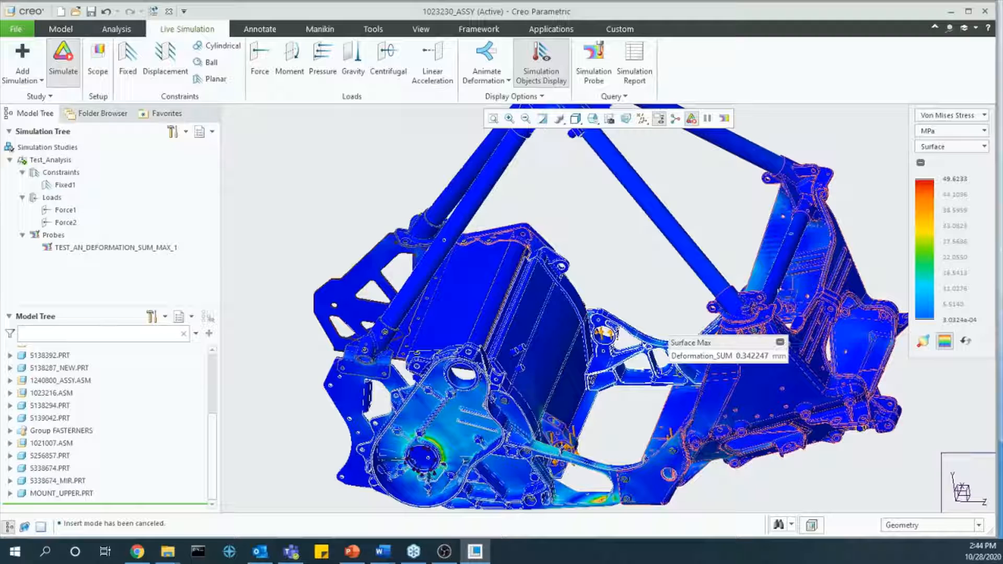
# Step: Stop the live simulation and add a Modal Simulation Study to the assembly
pyautogui.click(62, 58)
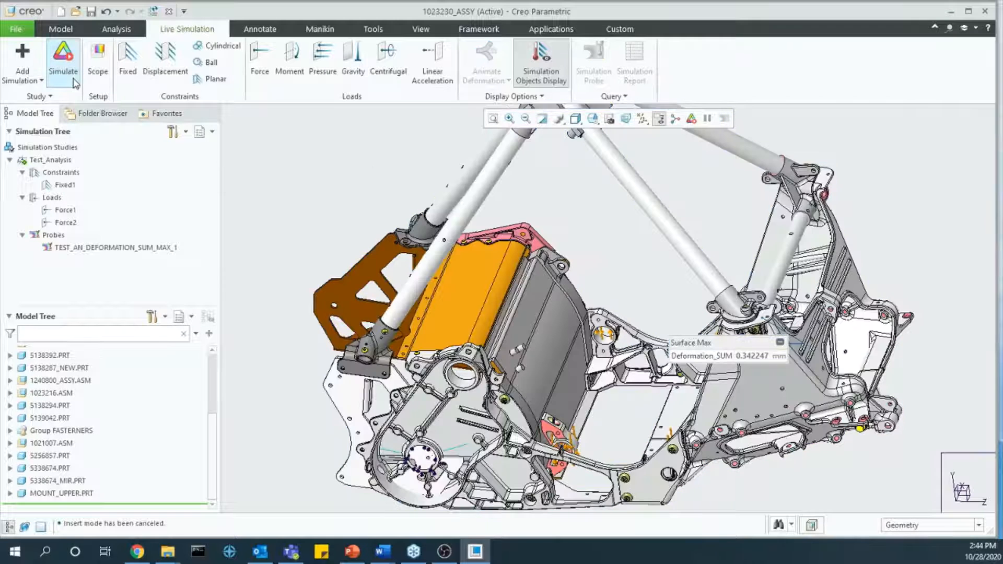
pyautogui.click(10, 160)
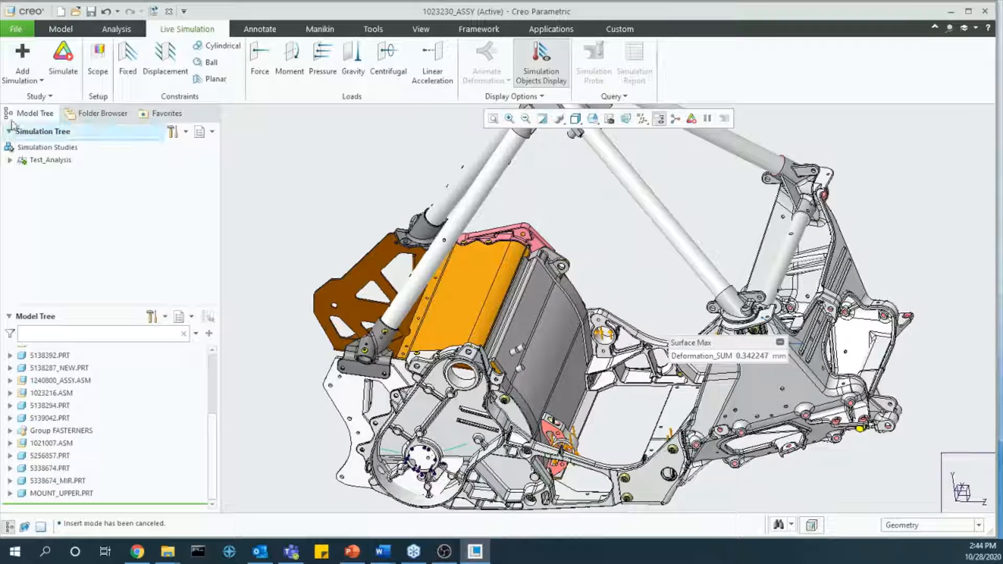
pyautogui.click(22, 63)
pyautogui.click(51, 157)
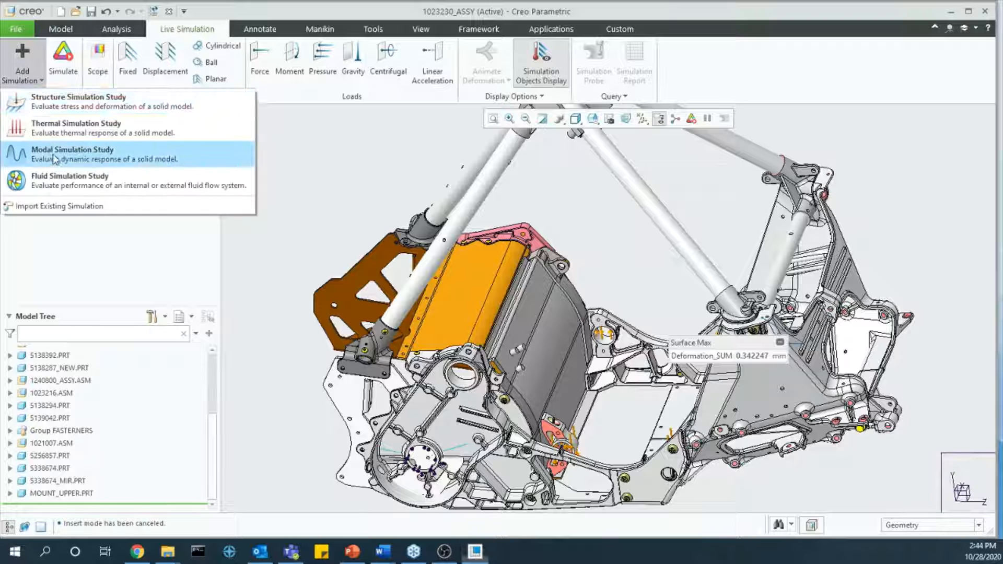
pyautogui.click(10, 173)
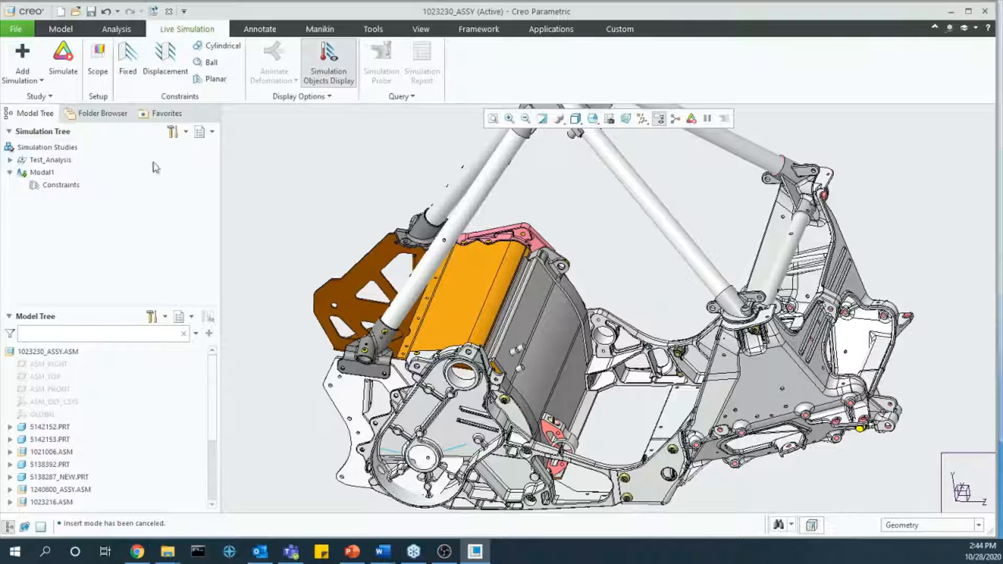
# Step: Activate insert mode directly after Group FASTERNERS in the model tree, suppressing the tube frame and upper mount components, and return to live simulation
pyautogui.click(41, 27)
pyautogui.moveTo(91, 436); pyautogui.dragTo(91, 362)
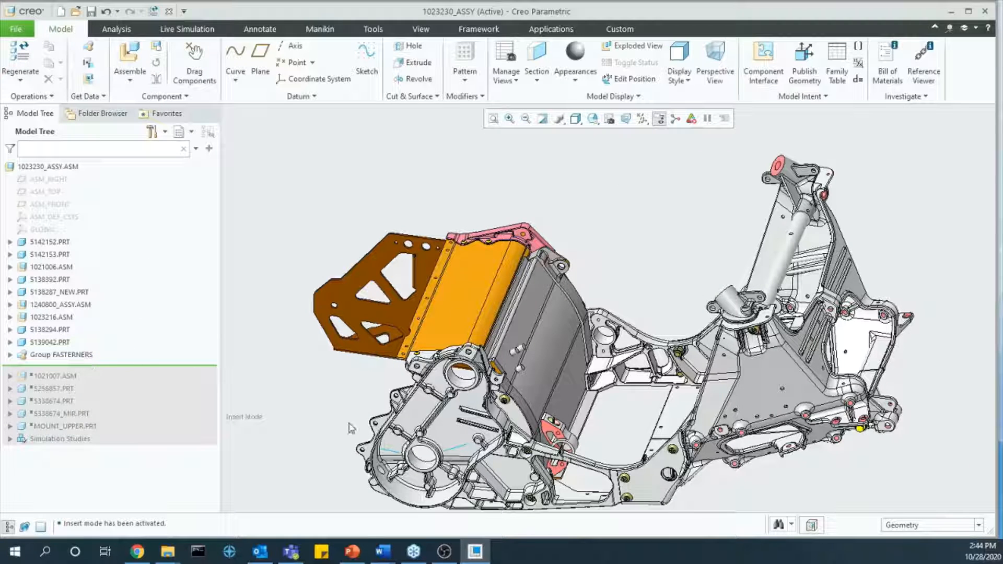
pyautogui.click(185, 32)
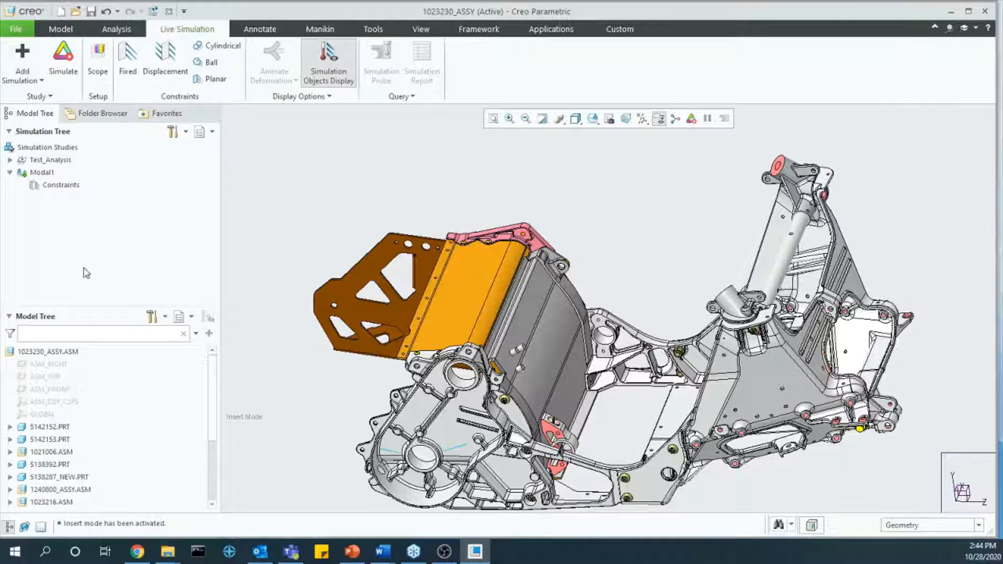
# Step: Add a fixed constraint to the Modal1 study on the surfaces of the lower bore in part 5138392
pyautogui.click(128, 55)
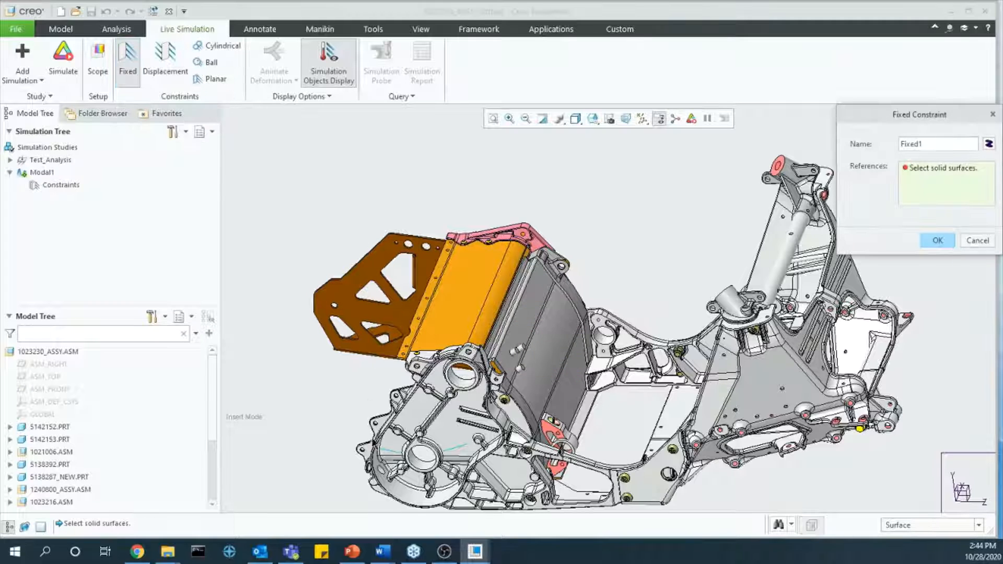
pyautogui.click(420, 463)
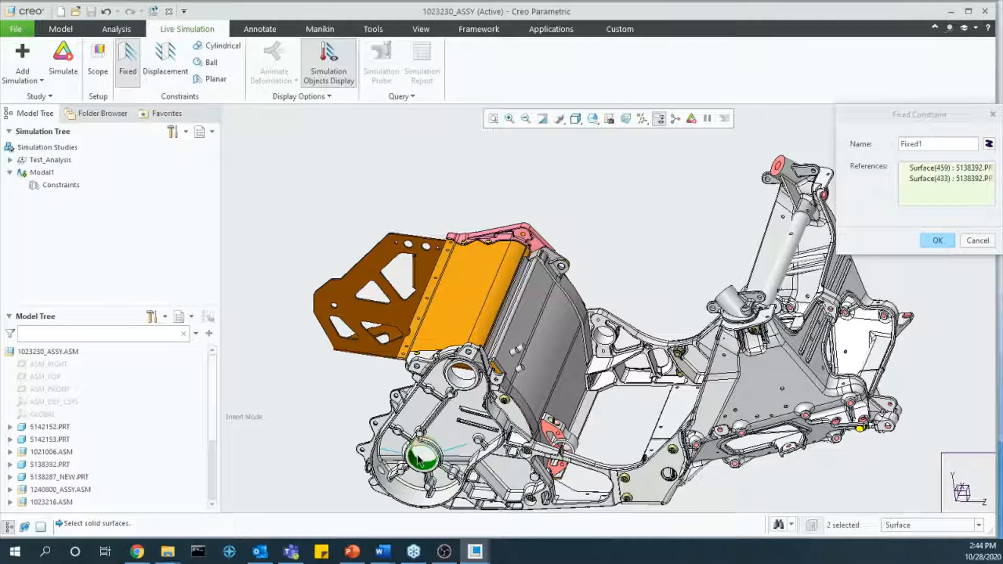
pyautogui.moveTo(407, 384); pyautogui.dragTo(420, 368, button='middle')
pyautogui.scroll(5, 374, 392)
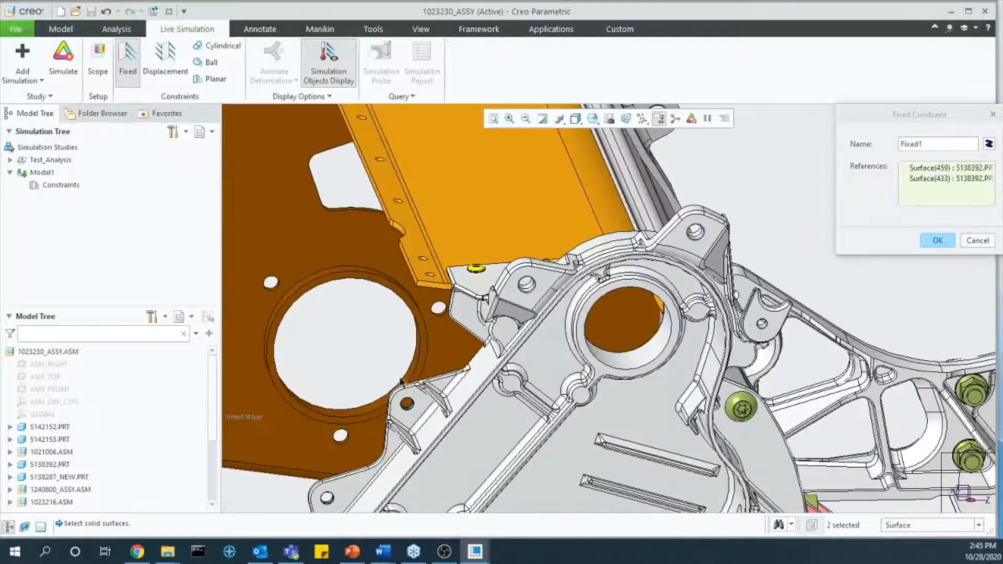
pyautogui.scroll(3, 334, 417)
pyautogui.click(343, 426)
pyautogui.scroll(-10, 343, 426)
pyautogui.middleClick(470, 328)
# Step: Run the Modal1 live simulation with the whole reduced frame in view
pyautogui.moveTo(474, 342); pyautogui.dragTo(538, 271, button='middle')
pyautogui.scroll(2, 557, 302)
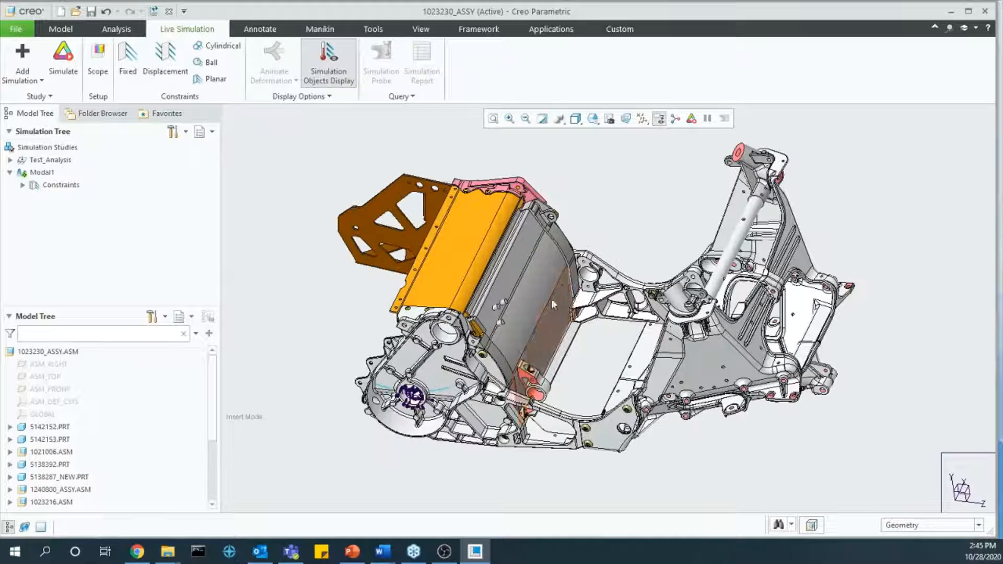
pyautogui.click(77, 69)
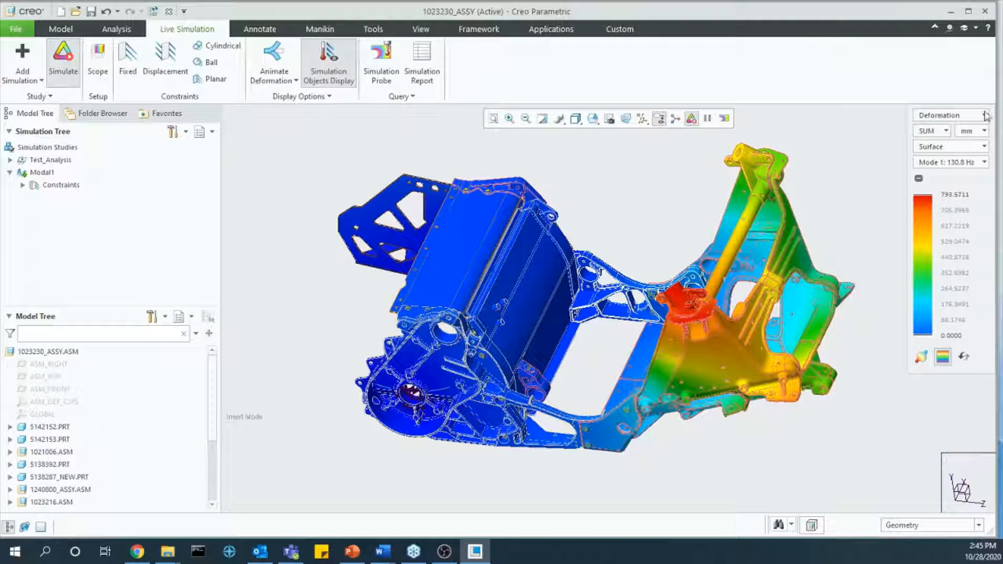
# Step: Examine the frame's modal deformation by displaying modes 6, 4 and 1 in turn
pyautogui.click(949, 163)
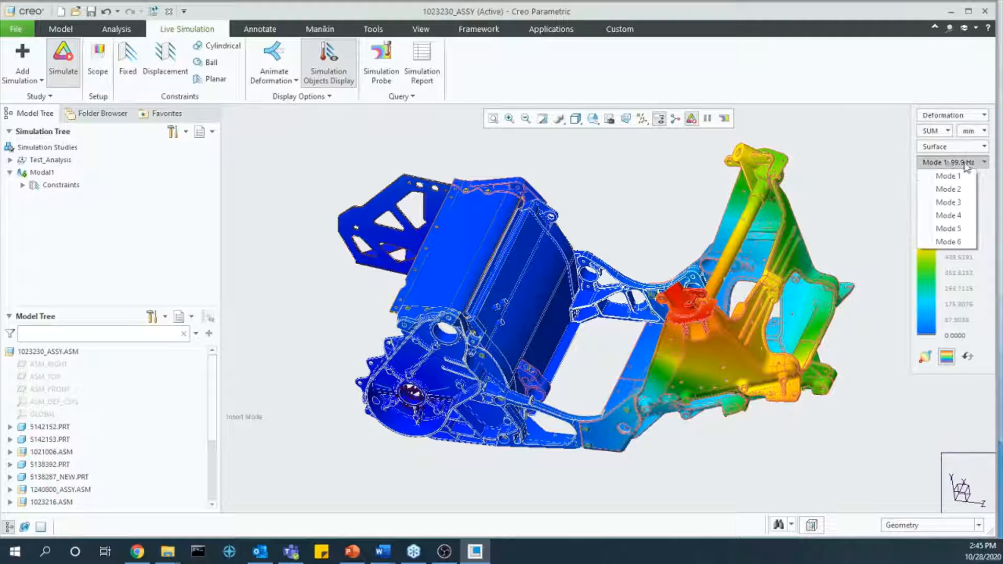
pyautogui.click(962, 242)
pyautogui.click(970, 165)
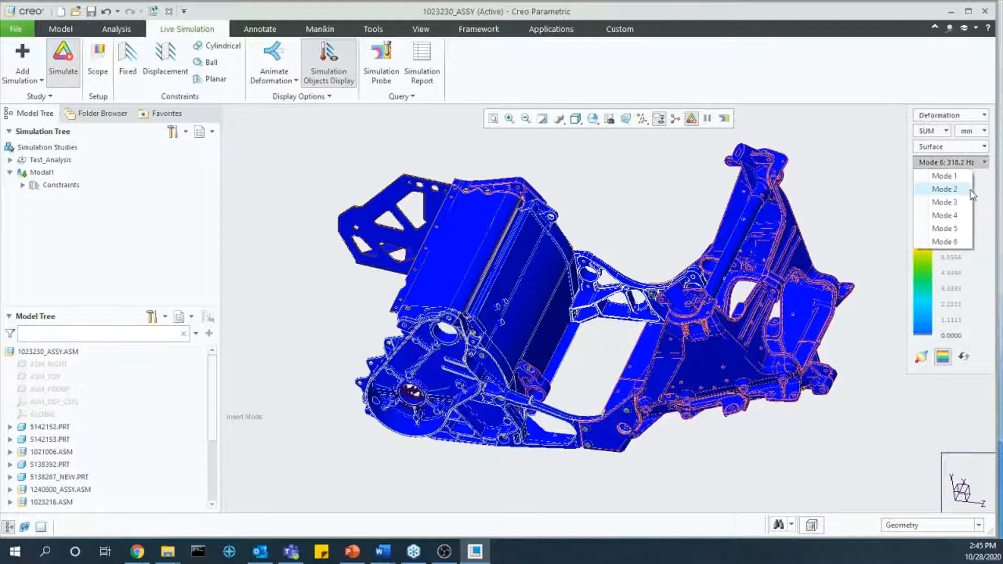
pyautogui.click(970, 167)
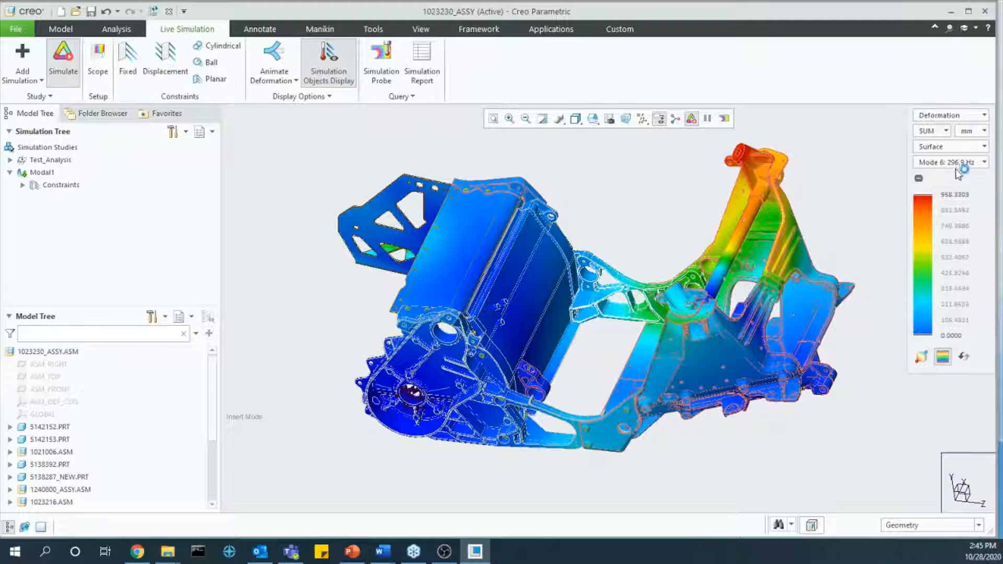
pyautogui.click(971, 163)
pyautogui.click(959, 213)
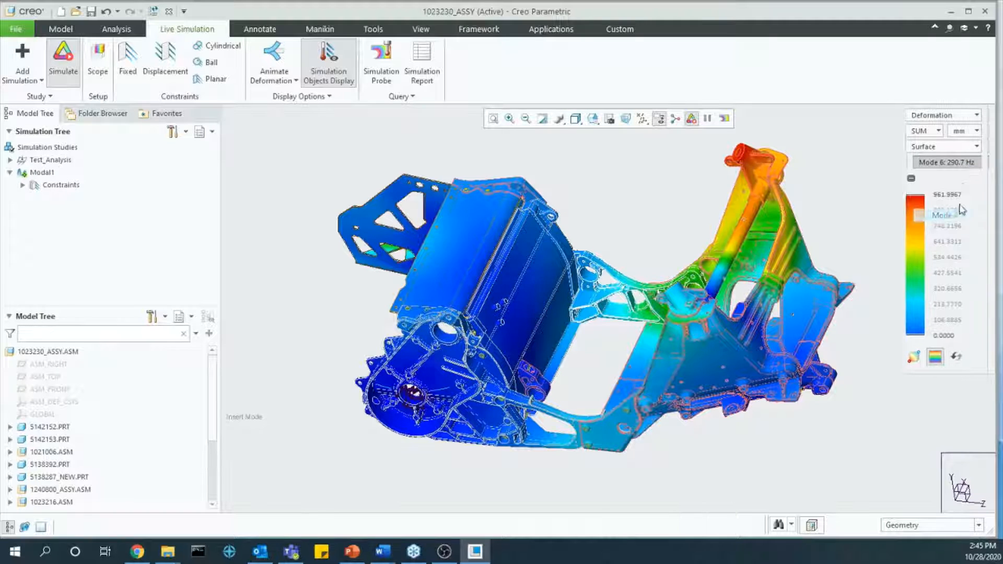
pyautogui.click(962, 163)
pyautogui.click(958, 177)
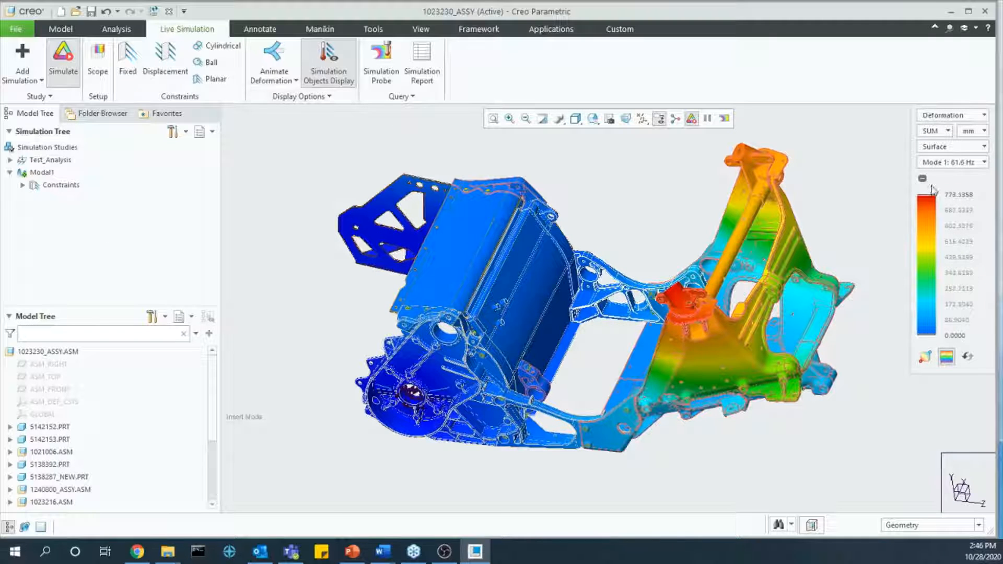
# Step: Compare the frame's deformation in mode 2 and mode 3, leaving mode 3 displayed
pyautogui.click(960, 163)
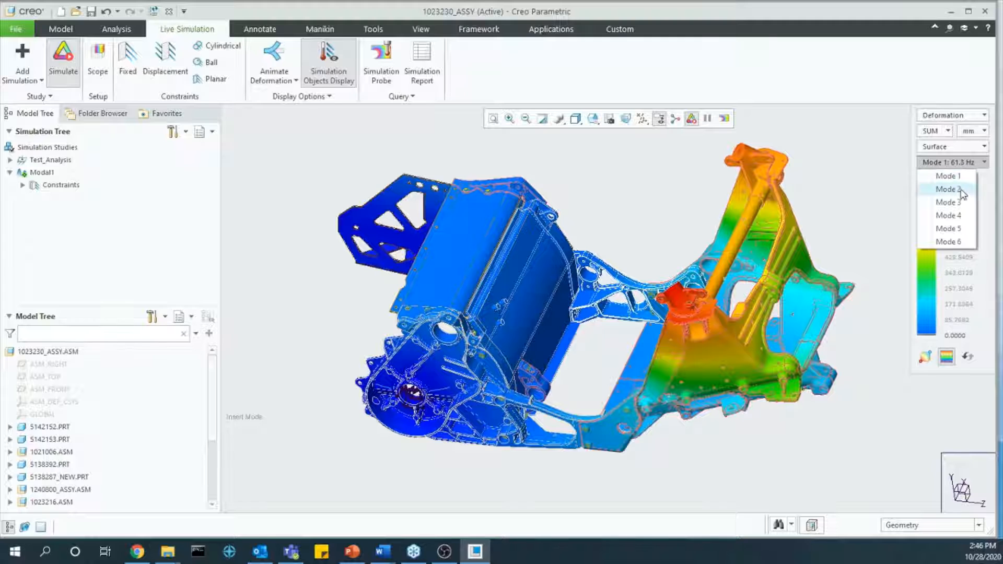
pyautogui.click(955, 190)
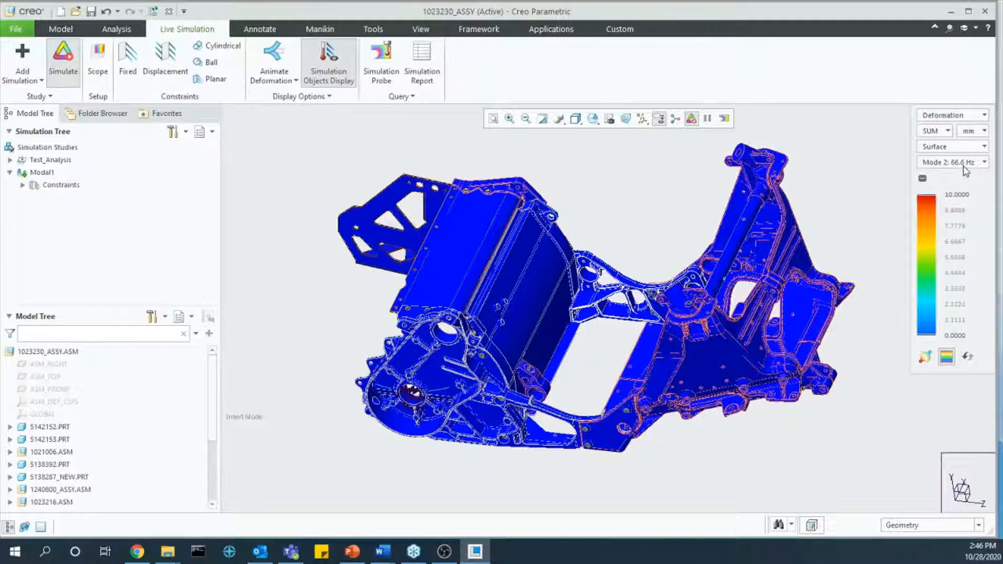
pyautogui.click(964, 167)
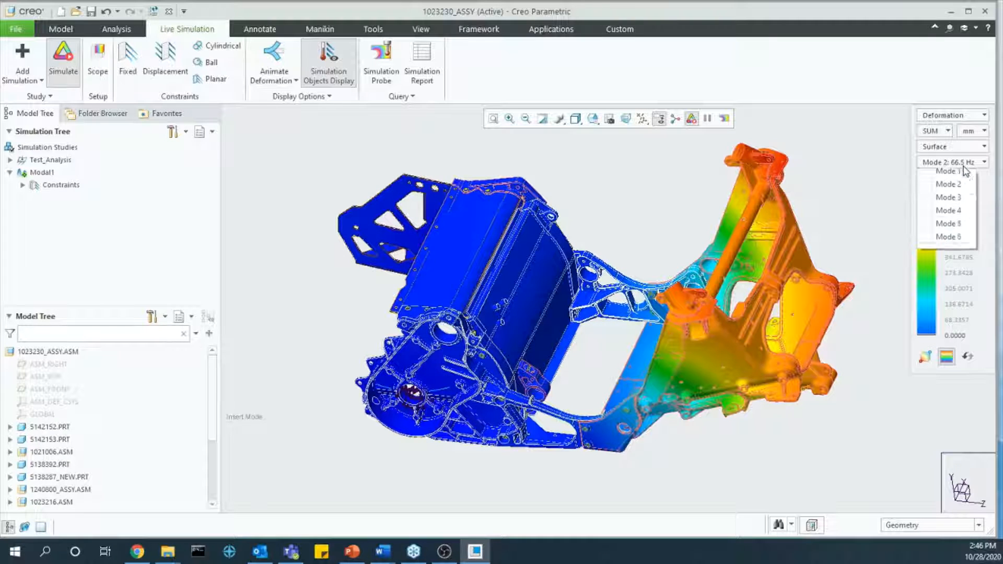
pyautogui.click(959, 199)
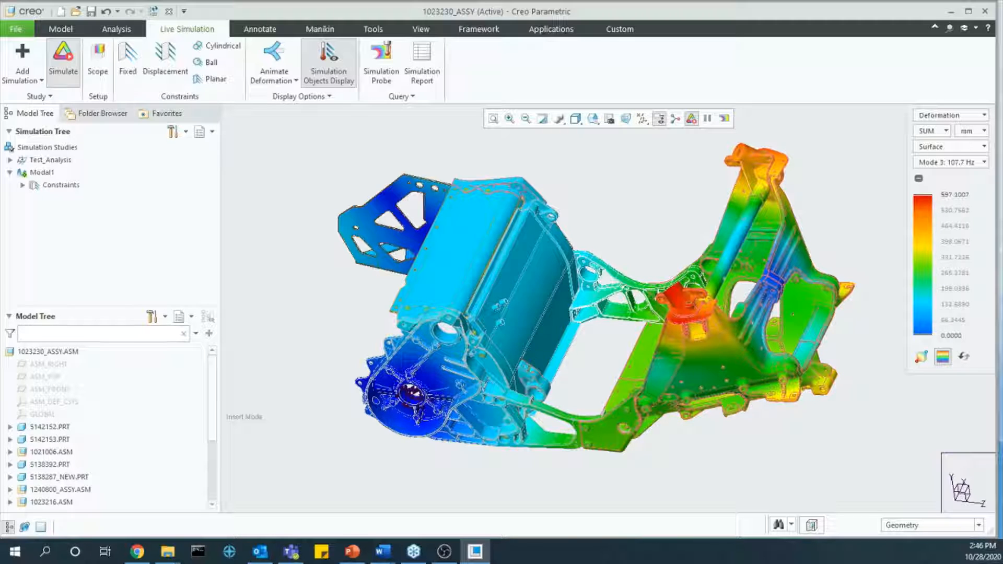
# Step: Animate the mode 3 deformation and examine the frame's motion from its tall bracket end
pyautogui.click(276, 80)
pyautogui.click(288, 99)
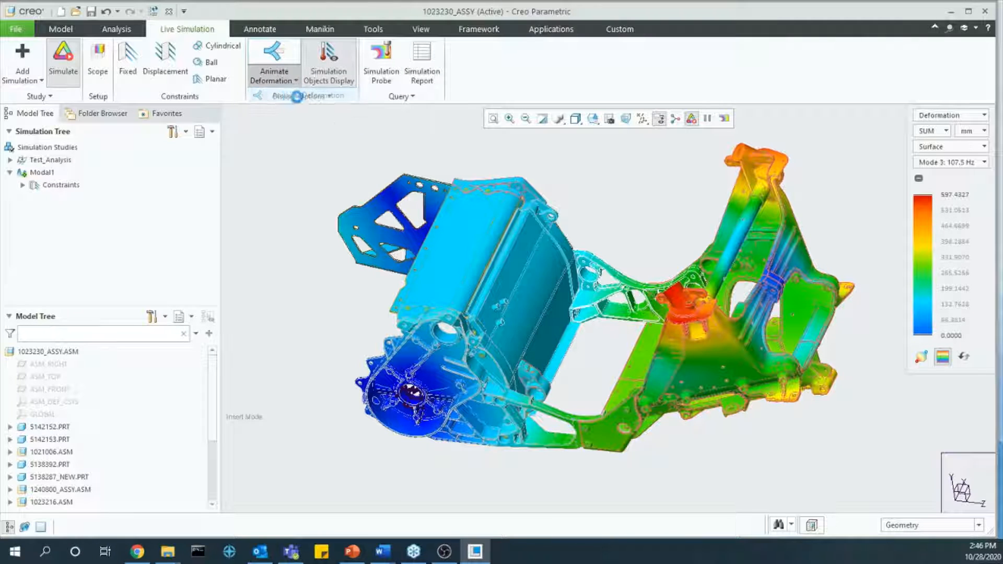
pyautogui.click(267, 84)
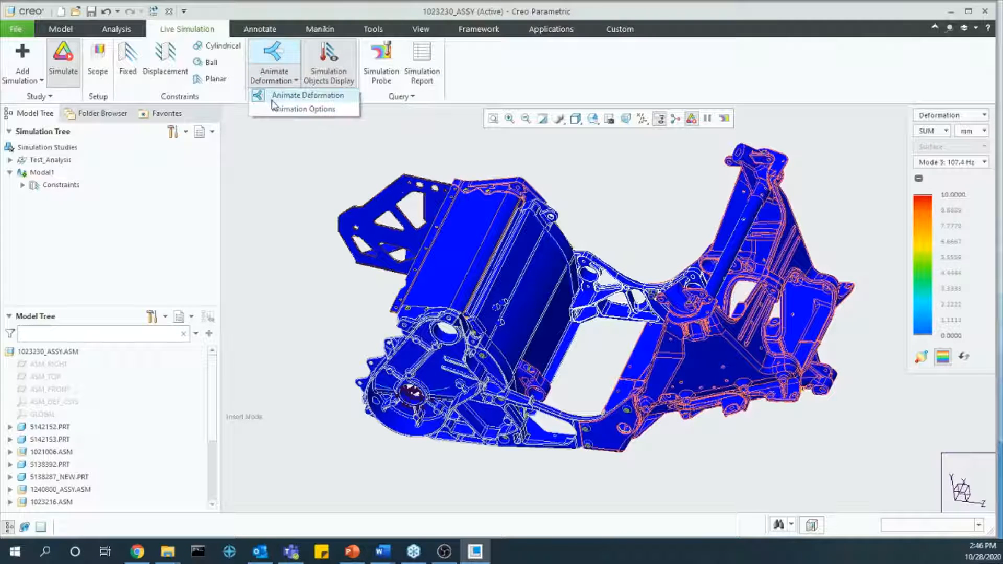
pyautogui.click(272, 81)
pyautogui.moveTo(646, 202); pyautogui.dragTo(573, 222, button='middle')
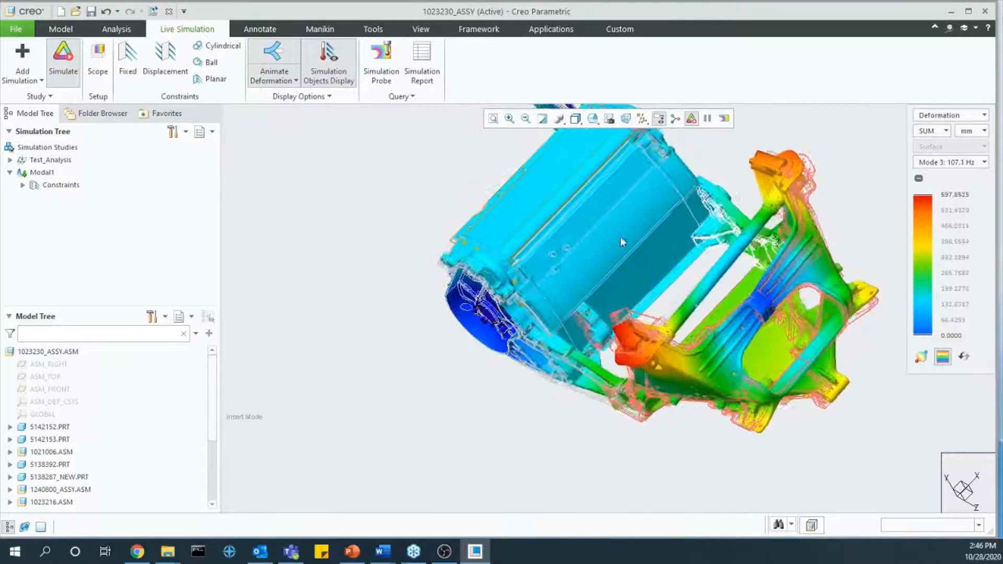
# Step: Slow the deformation animation to near its minimum speed, try a larger deformation scale, and reduce the scale again
pyautogui.click(277, 81)
pyautogui.click(303, 111)
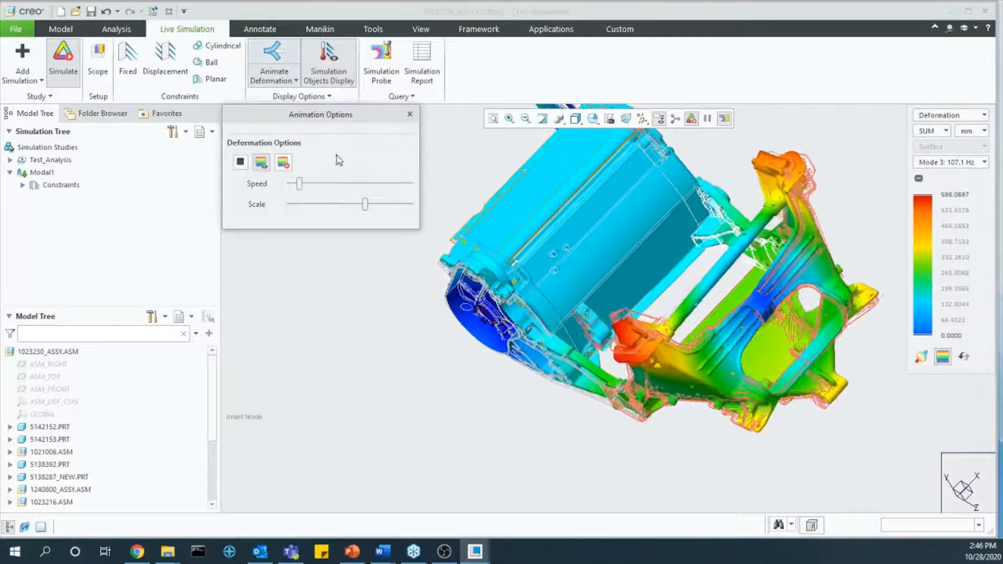
pyautogui.moveTo(365, 207); pyautogui.dragTo(400, 205)
pyautogui.moveTo(298, 184); pyautogui.dragTo(290, 184)
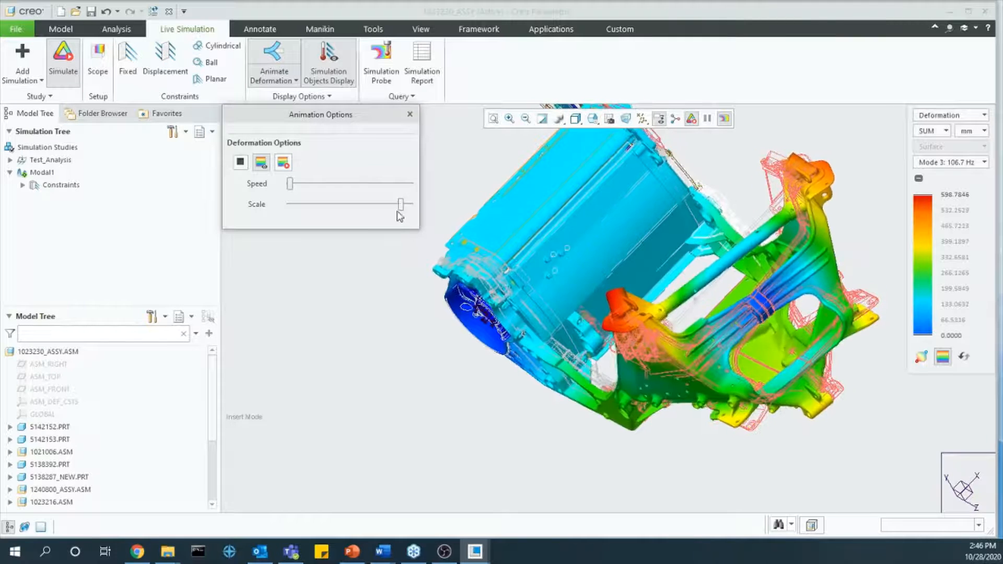
pyautogui.moveTo(400, 205); pyautogui.dragTo(369, 207)
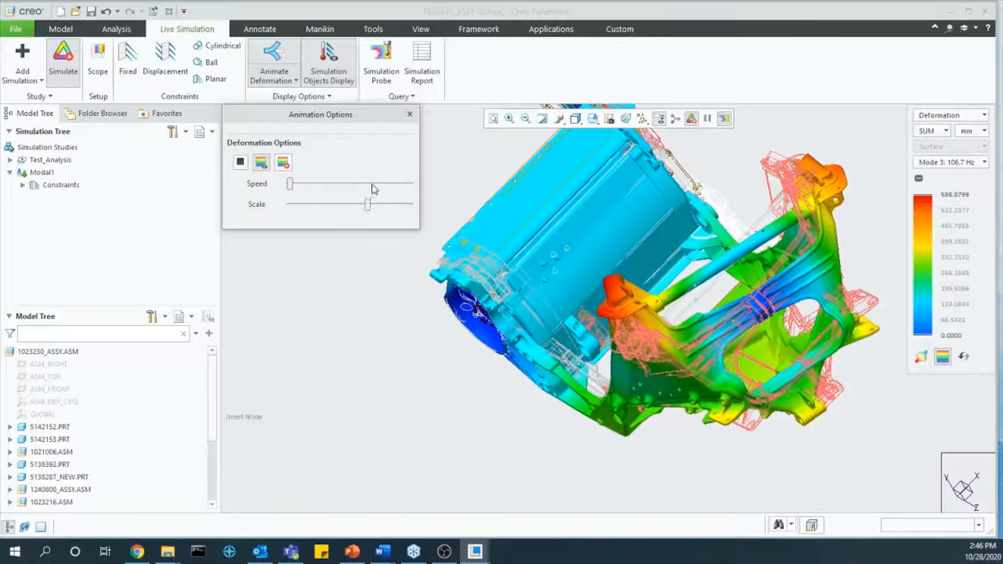
pyautogui.click(411, 114)
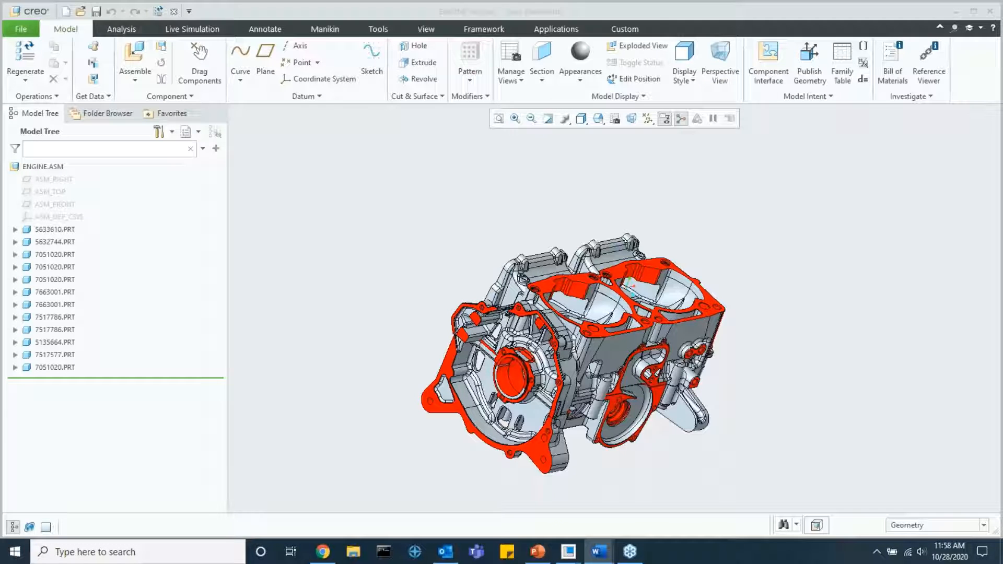
# Step: In the ENGINE assembly's live simulation tree, examine the ConvCond4 convection boundary condition of the Thermal3 study
pyautogui.moveTo(517, 402)
pyautogui.mouseDown(button='middle')
pyautogui.moveTo(491, 413)
pyautogui.moveTo(460, 361)
pyautogui.moveTo(494, 368)
pyautogui.mouseUp(button='middle')
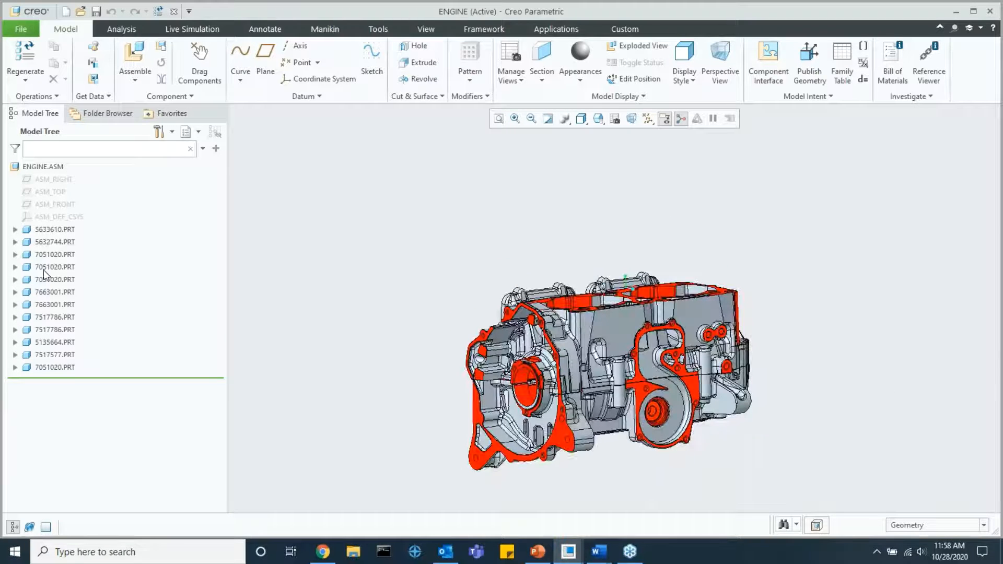
pyautogui.click(196, 28)
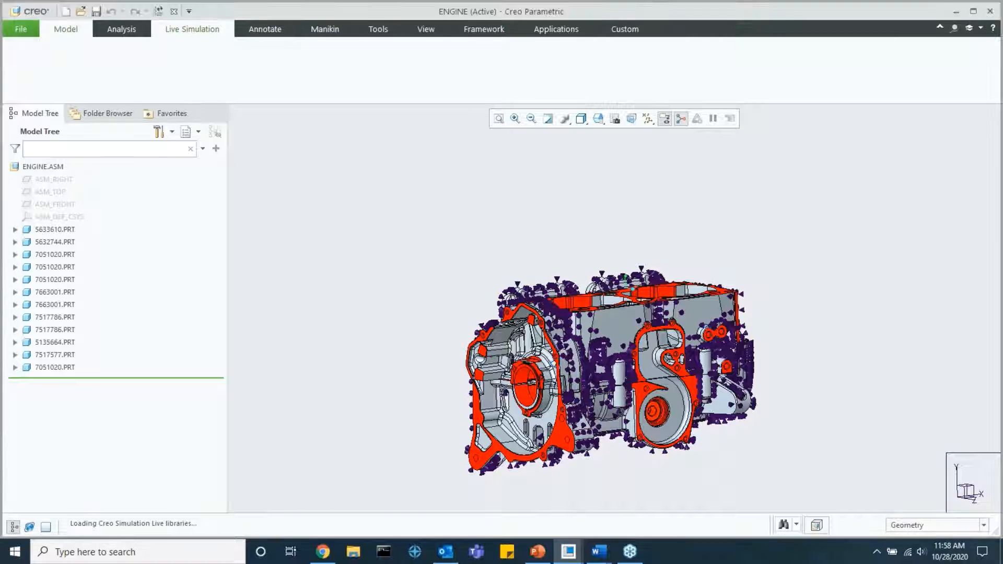
pyautogui.click(15, 172)
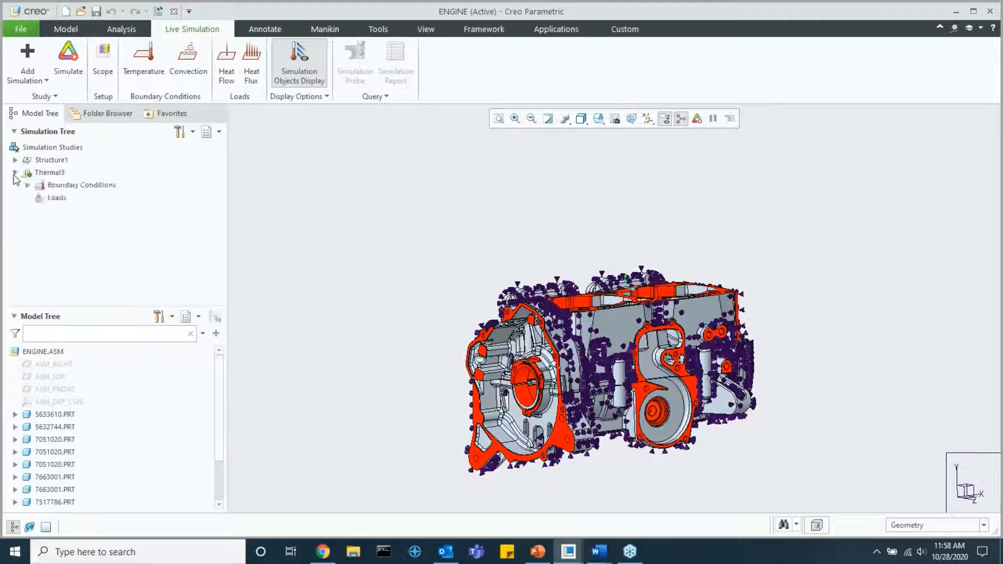
pyautogui.click(27, 185)
pyautogui.click(75, 210)
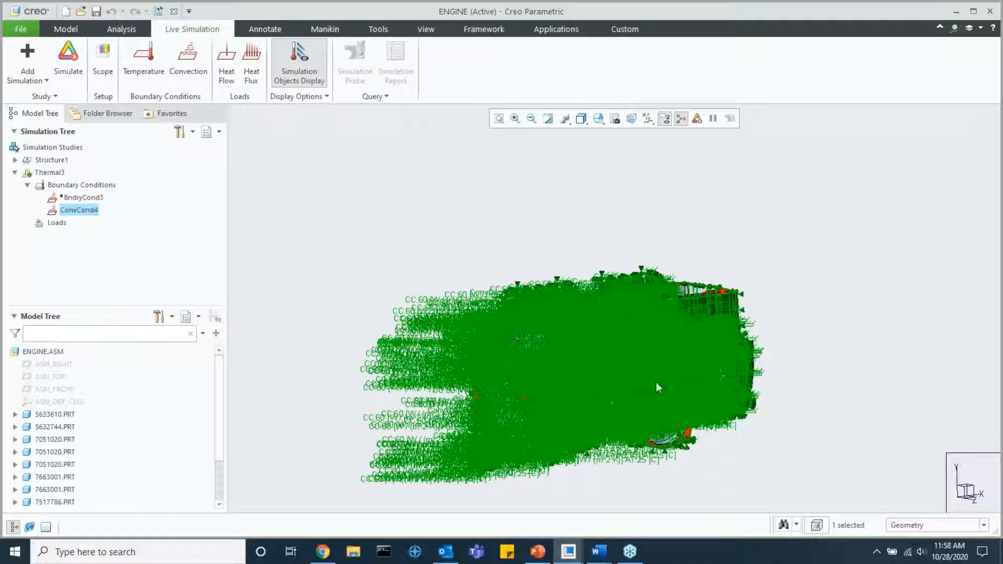
pyautogui.click(800, 268)
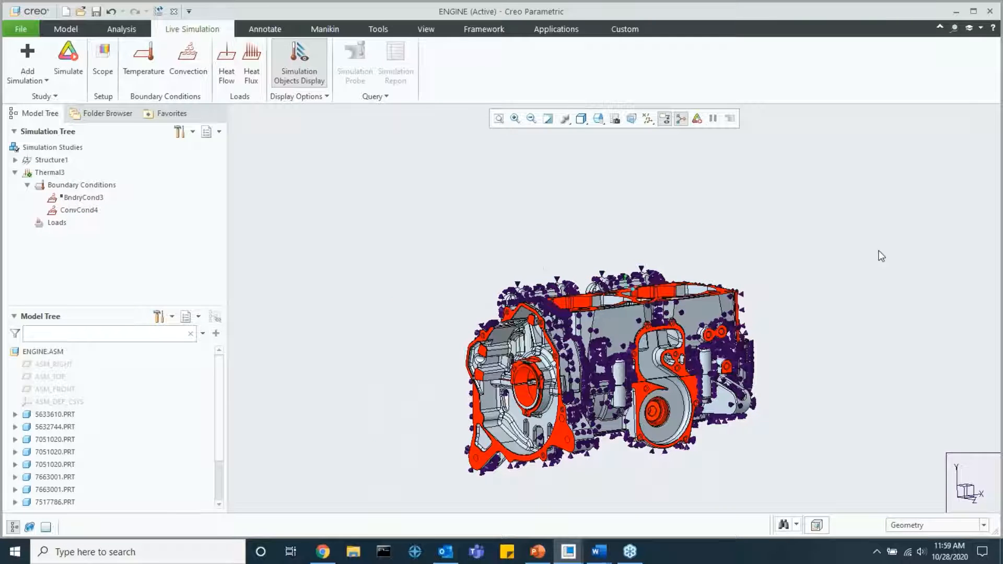
# Step: Add a 1000 W heat flow load to the flat upper deck surface around the cylinder openings of part 5633610
pyautogui.moveTo(721, 388); pyautogui.dragTo(675, 460, button='middle')
pyautogui.scroll(-2, 582, 278)
pyautogui.click(227, 63)
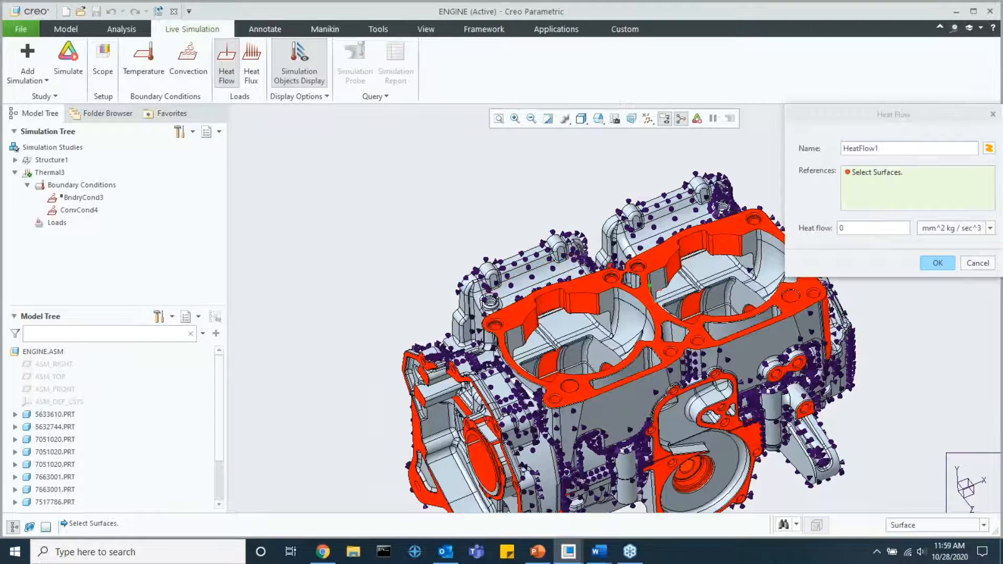
pyautogui.click(597, 293)
pyautogui.click(951, 228)
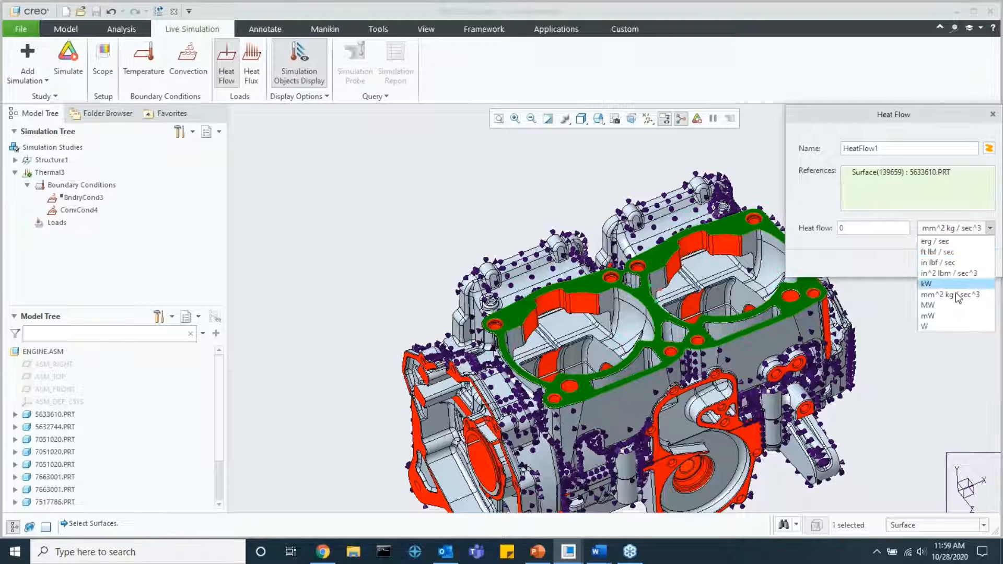
pyautogui.click(936, 326)
pyautogui.click(847, 230)
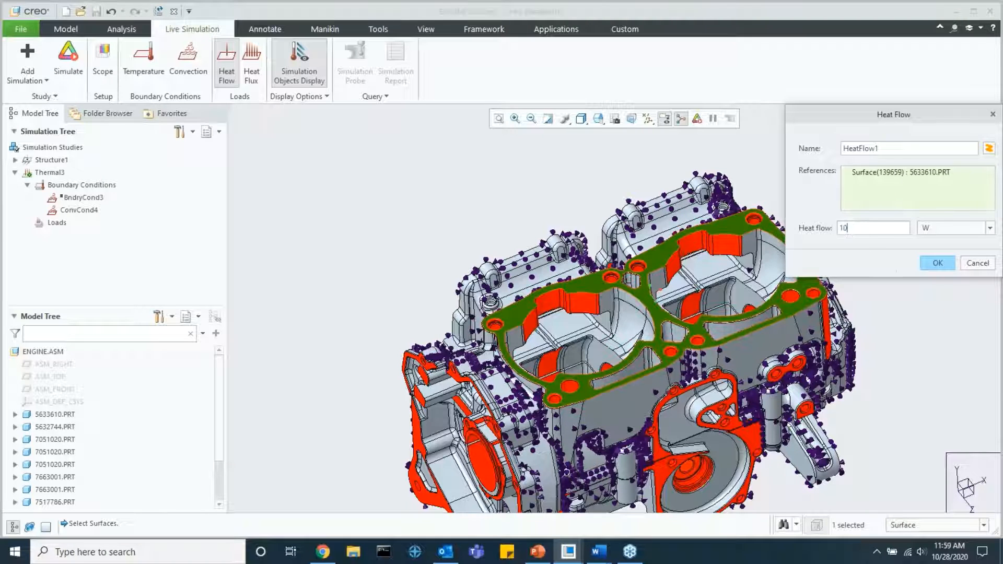
pyautogui.write('1000')
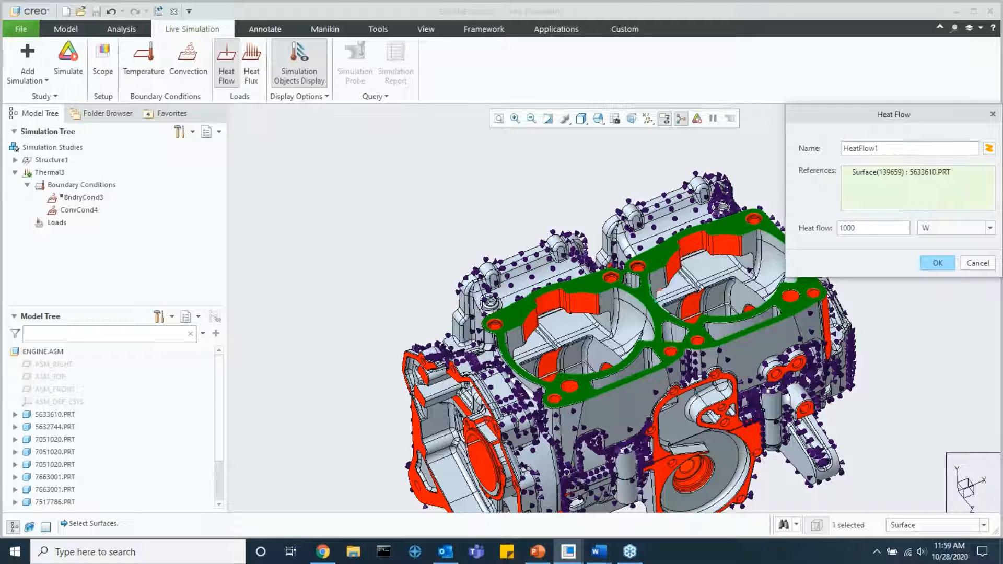
pyautogui.click(938, 262)
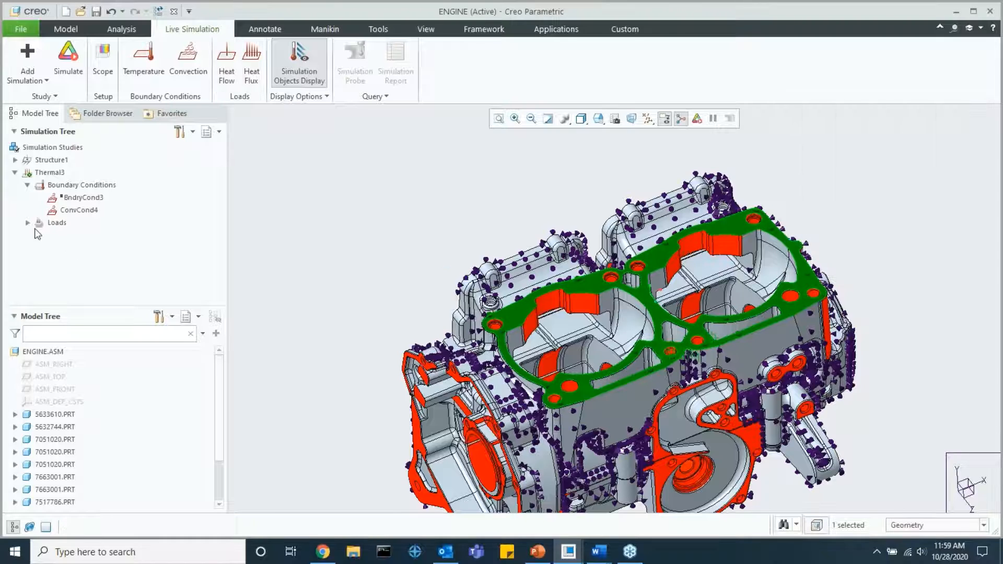
# Step: Expand the Thermal3 loads, run the thermal live simulation on the engine, and dismiss the licence warning
pyautogui.click(28, 223)
pyautogui.click(68, 58)
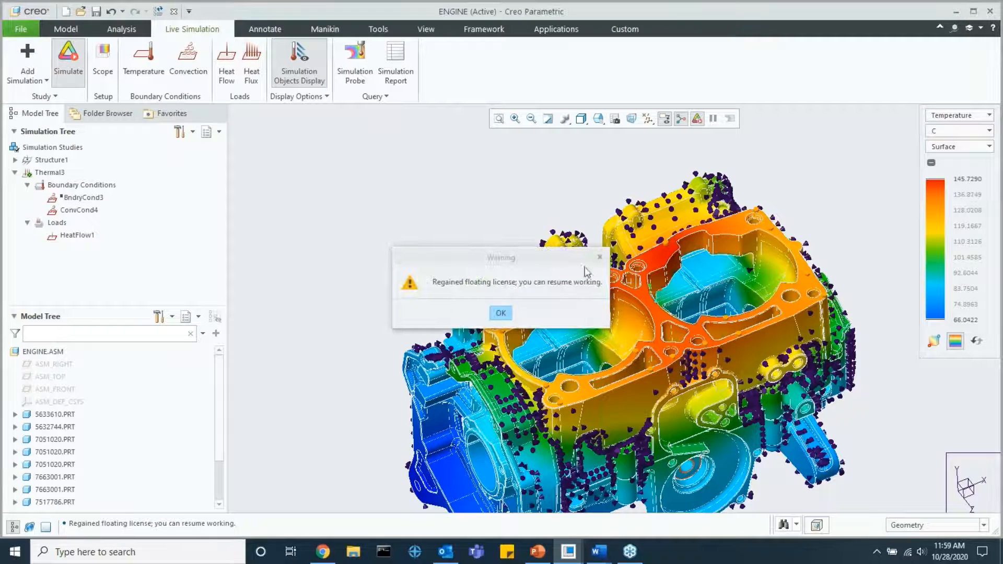
pyautogui.click(501, 313)
# Step: Try a new upper limit for the temperature legend and set its lower limit to 80 °C
pyautogui.click(964, 179)
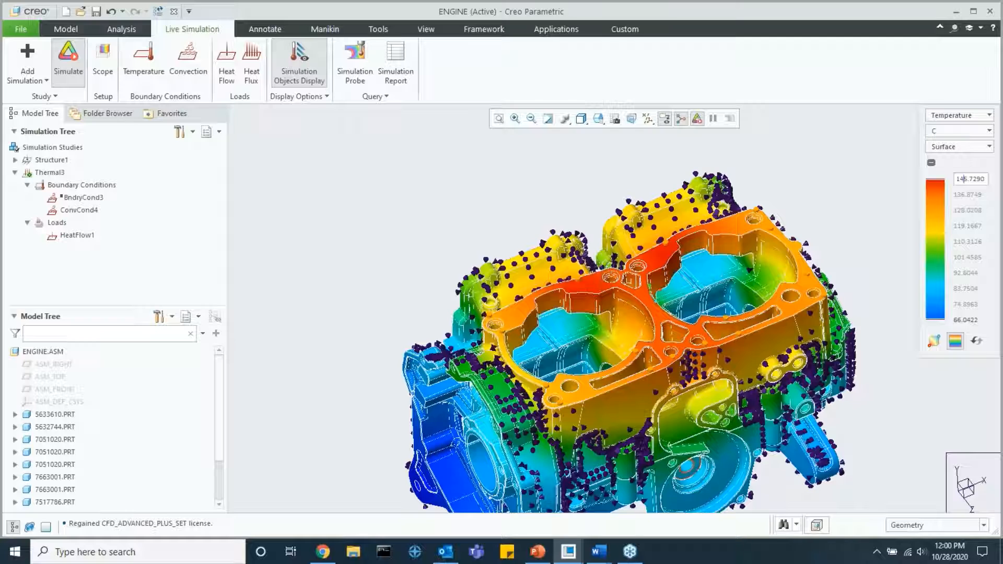
pyautogui.doubleClick(964, 179)
pyautogui.write('1500')
pyautogui.doubleClick(976, 319)
pyautogui.write('80')
pyautogui.press('Return')
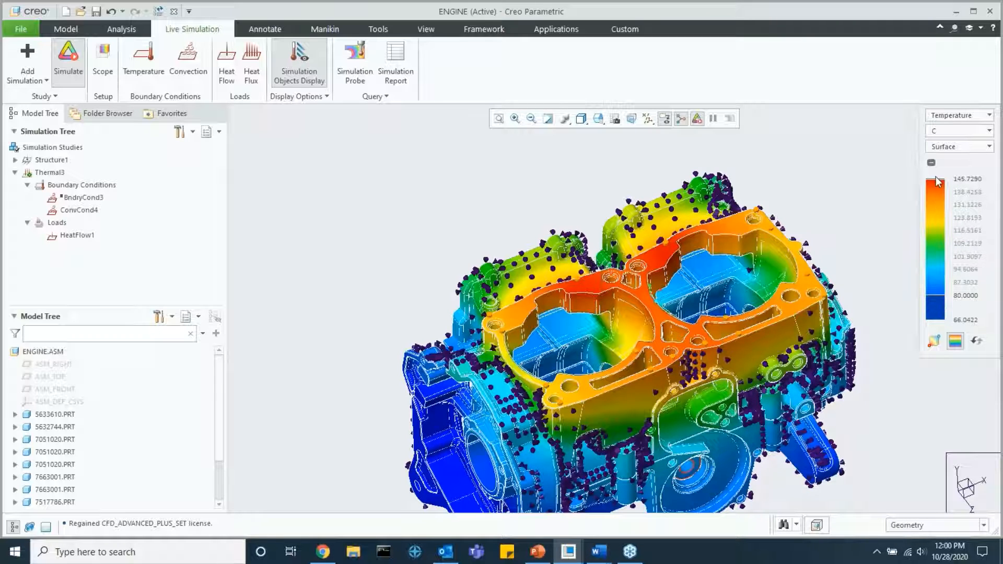
# Step: Examine the cylinder bores with the adjusted colour range, and restore the legend's default limits
pyautogui.moveTo(776, 266); pyautogui.dragTo(779, 279, button='middle')
pyautogui.scroll(-4, 674, 300)
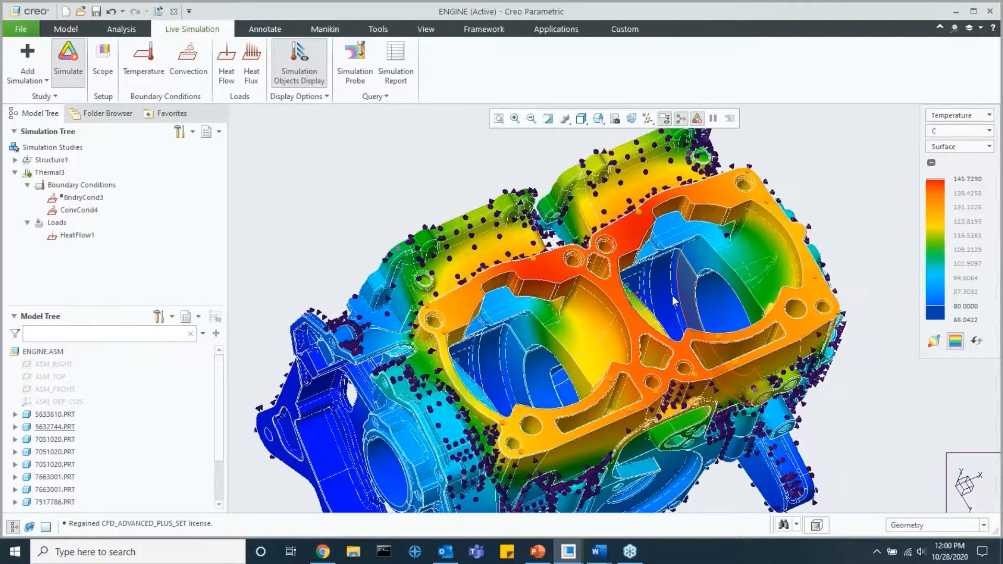
pyautogui.moveTo(648, 299); pyautogui.dragTo(606, 308, button='middle')
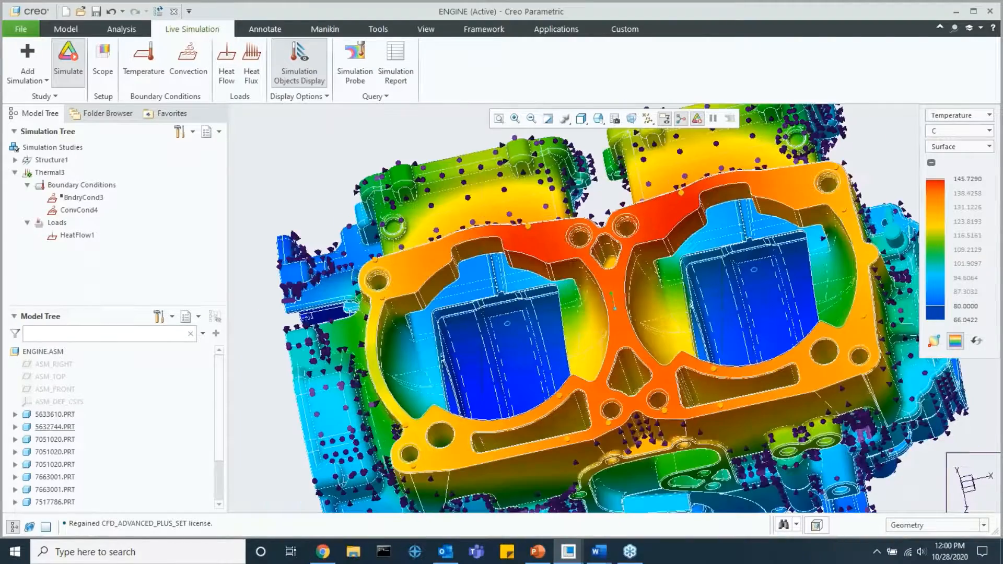
pyautogui.click(977, 341)
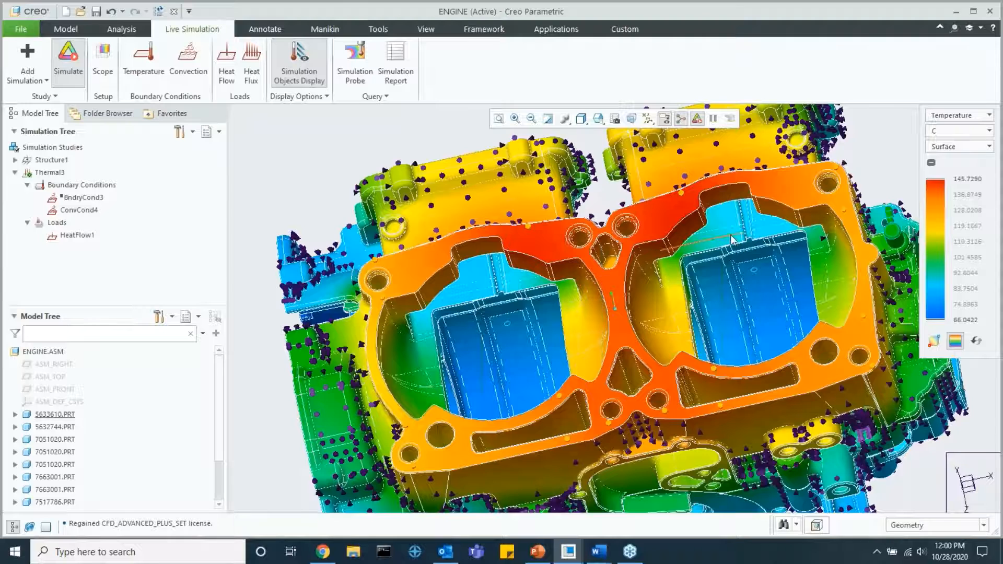
# Step: Display the thermal results in kelvin, and switch the displayed result to Heat Flux
pyautogui.scroll(-5, 725, 229)
pyautogui.click(959, 130)
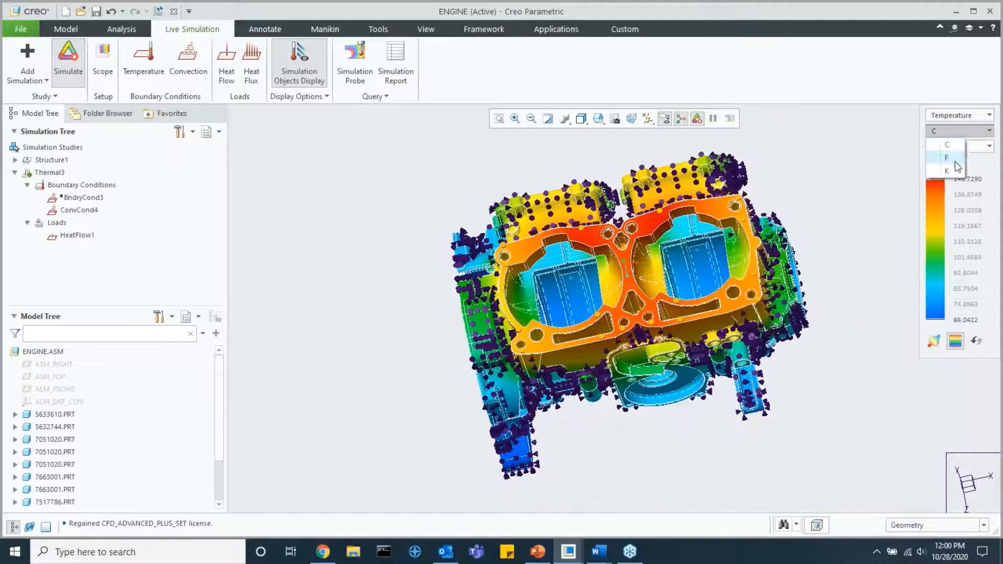
pyautogui.click(952, 168)
pyautogui.click(971, 117)
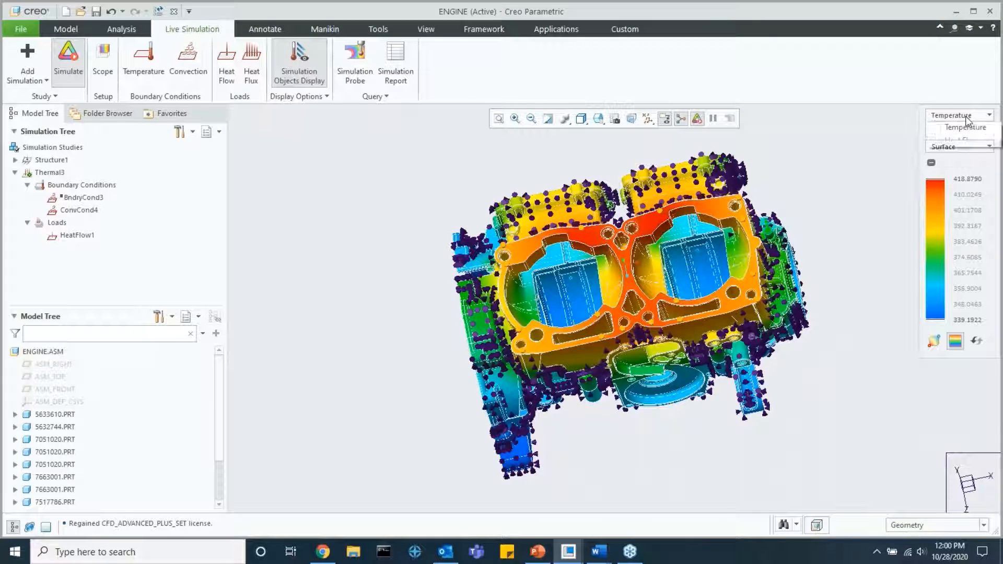
pyautogui.click(969, 140)
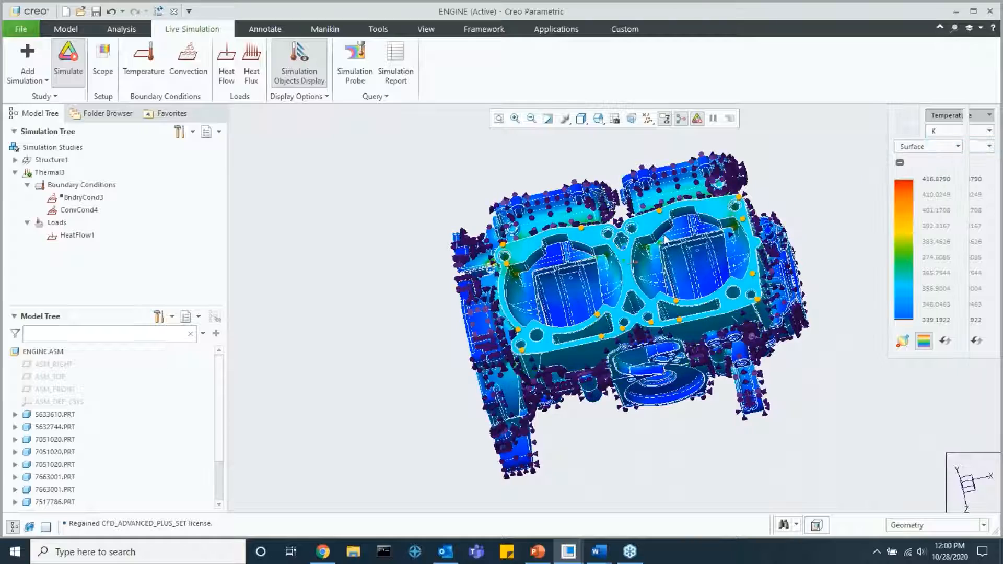
# Step: Examine the heat flux around the cylinder deck, and switch the displayed result back to Temperature
pyautogui.scroll(4, 616, 279)
pyautogui.moveTo(616, 279); pyautogui.dragTo(647, 200, button='middle')
pyautogui.click(942, 115)
pyautogui.click(939, 127)
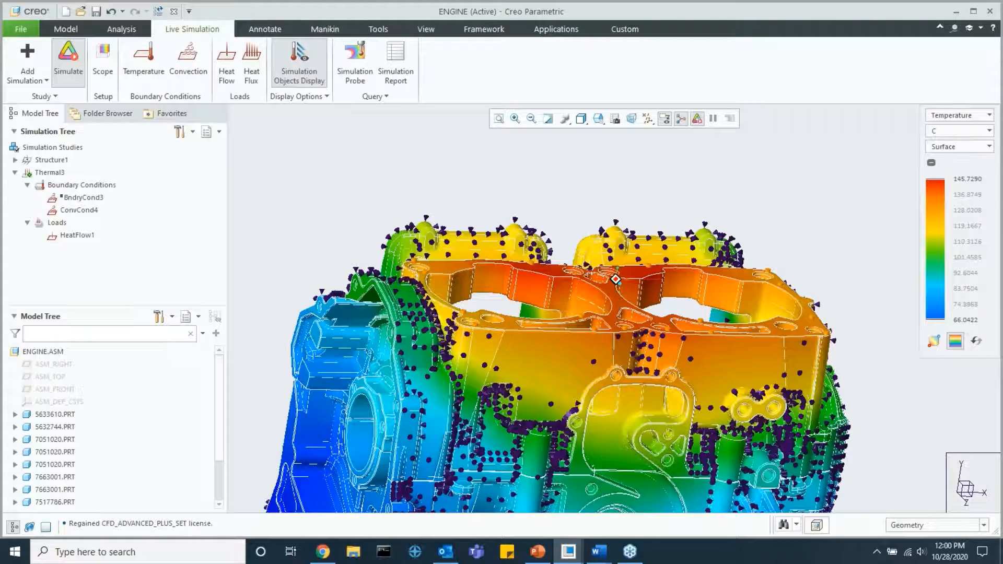
pyautogui.moveTo(618, 169); pyautogui.dragTo(355, 139, button='middle')
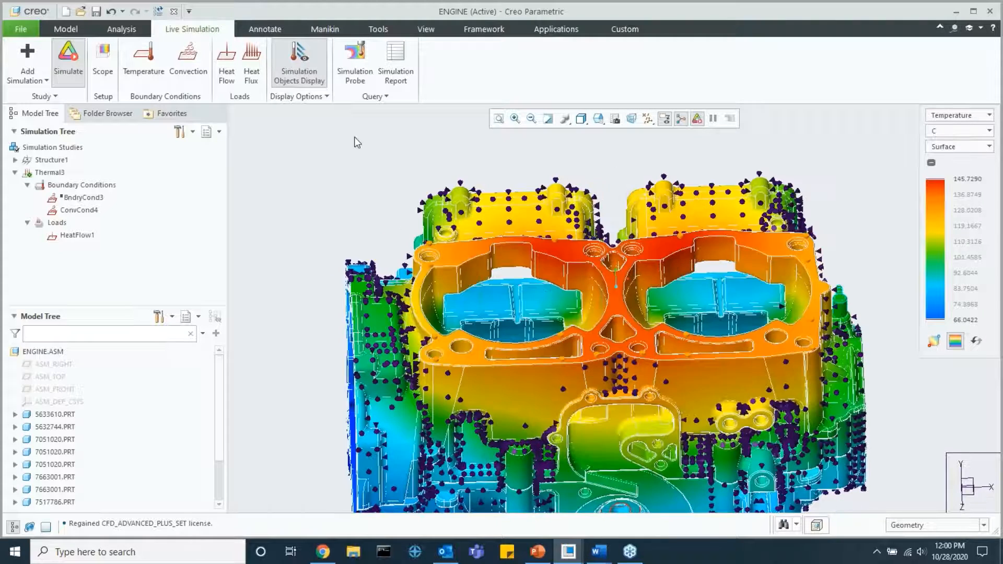
# Step: Stop the live simulation and convert the Thermal3 study to Transient Thermal
pyautogui.click(65, 67)
pyautogui.click(44, 96)
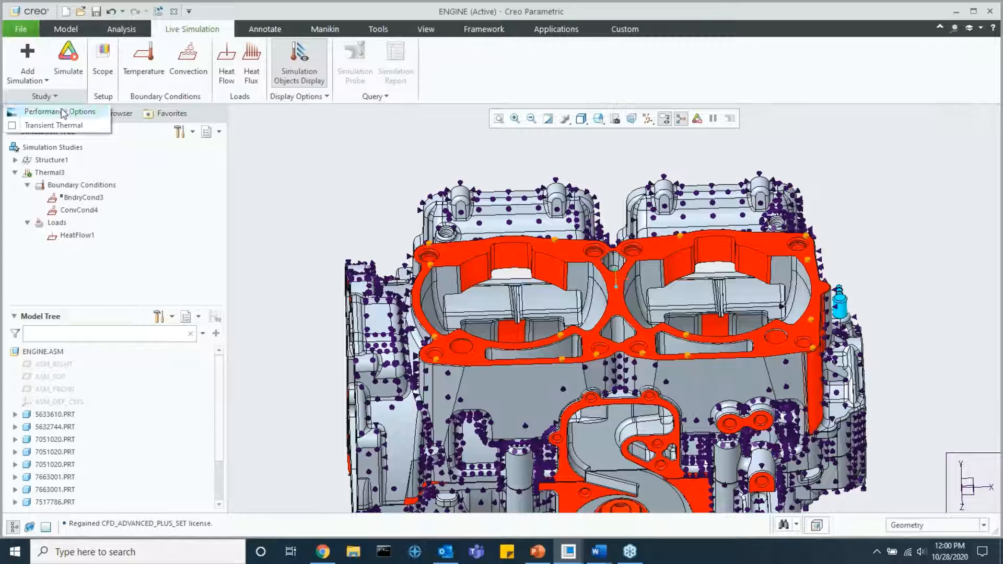
pyautogui.click(54, 126)
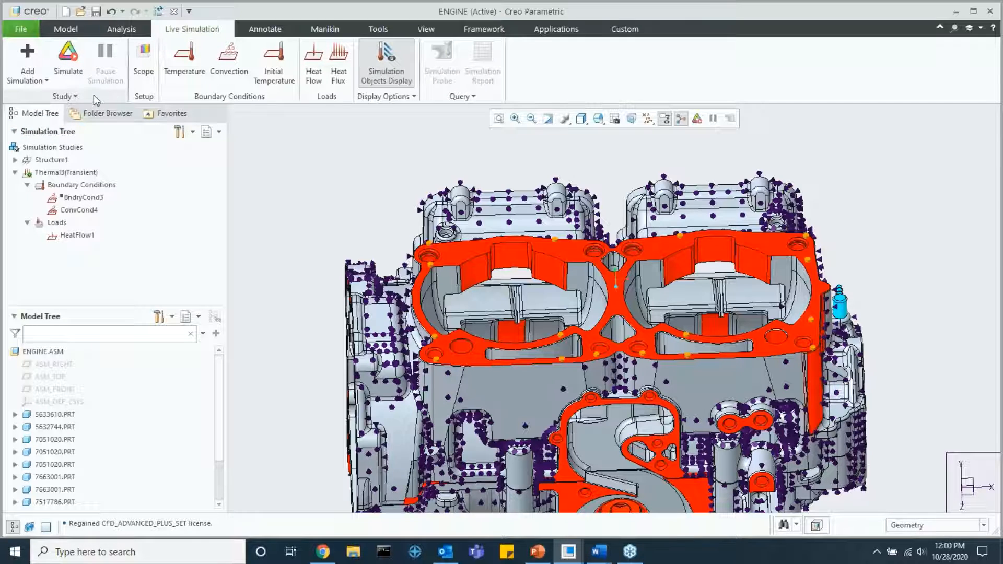
# Step: Add an initial temperature of 25 °C to all components of the engine assembly, and check its entry in the study
pyautogui.click(274, 63)
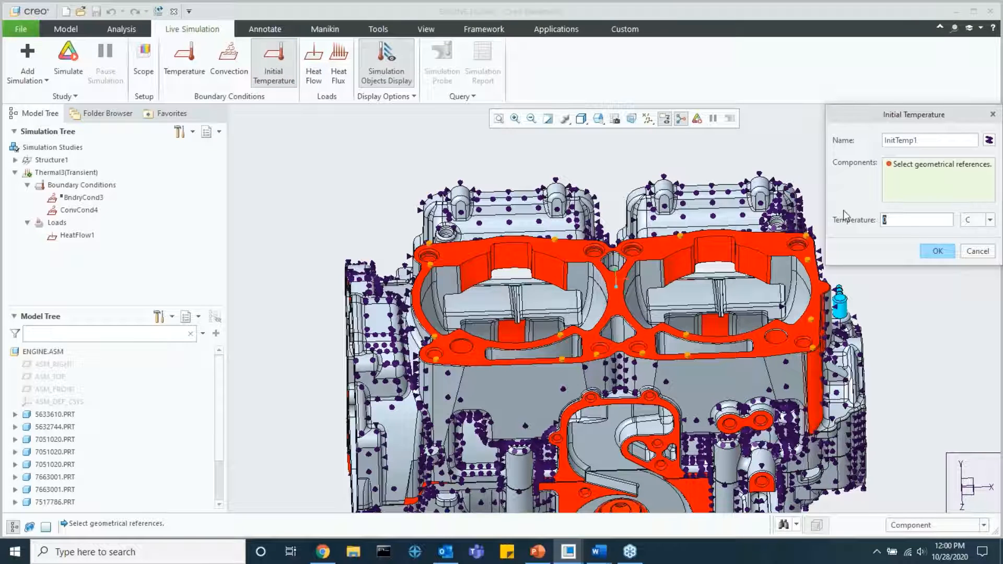
pyautogui.scroll(-5, 773, 416)
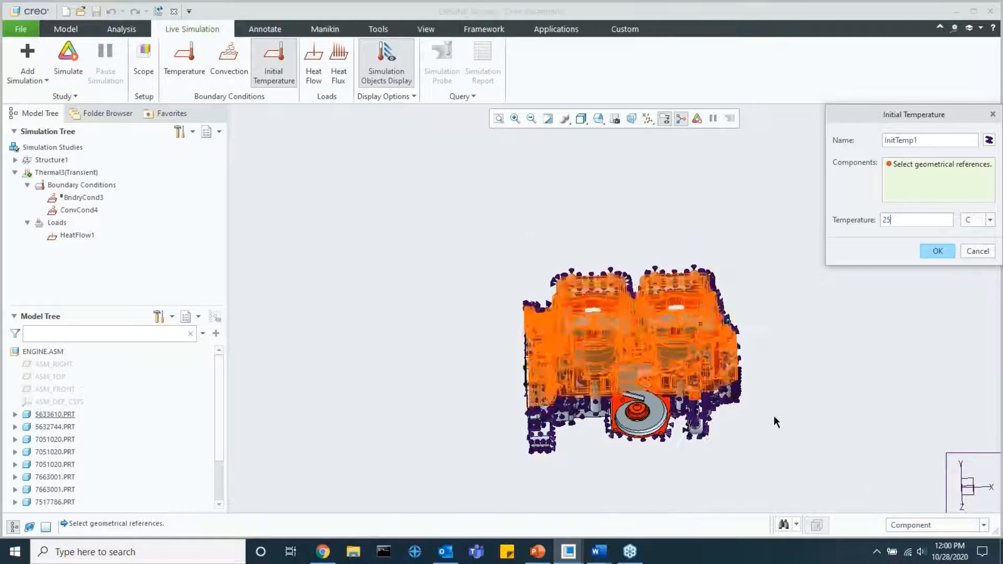
pyautogui.moveTo(820, 501); pyautogui.dragTo(311, 231)
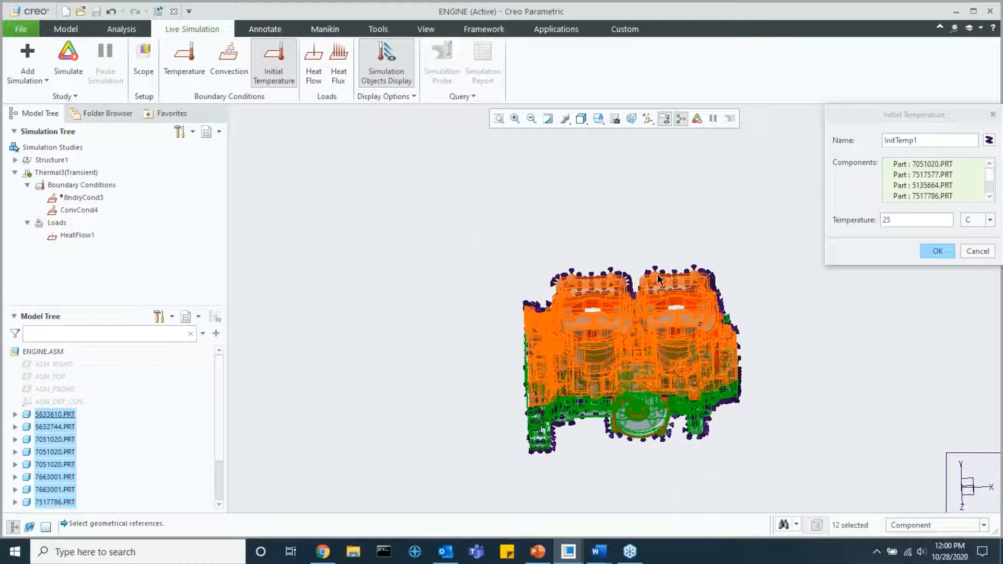
pyautogui.moveTo(674, 280); pyautogui.dragTo(689, 275, button='middle')
pyautogui.click(938, 251)
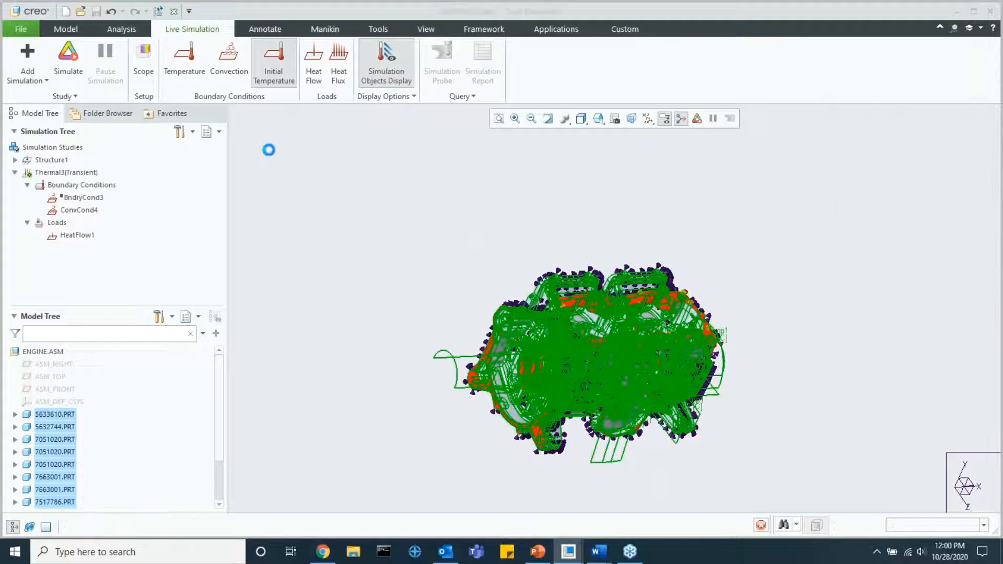
pyautogui.click(78, 223)
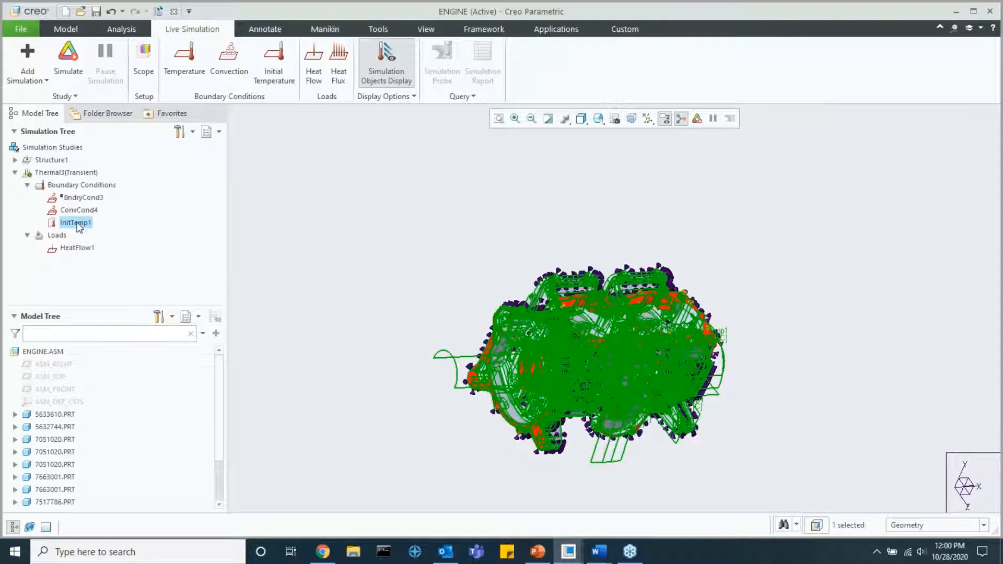
pyautogui.click(358, 235)
# Step: Review the transient study's time limit options and close them without changes
pyautogui.click(65, 96)
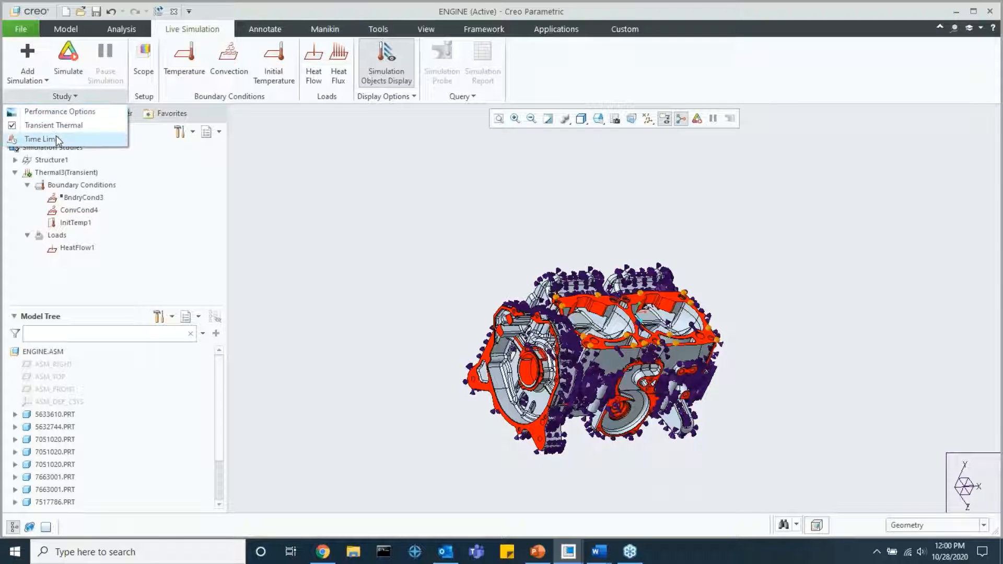
pyautogui.click(44, 138)
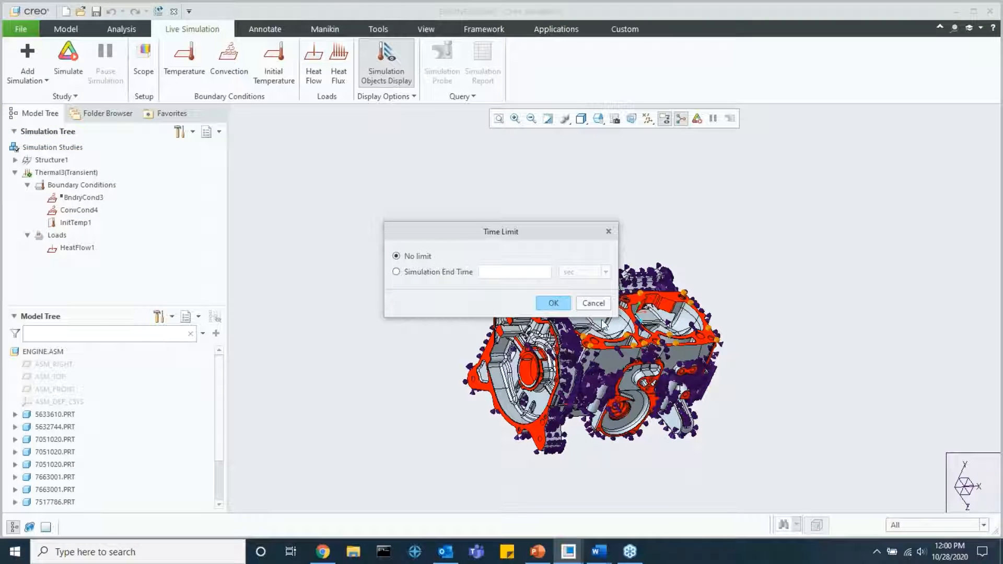
pyautogui.click(595, 304)
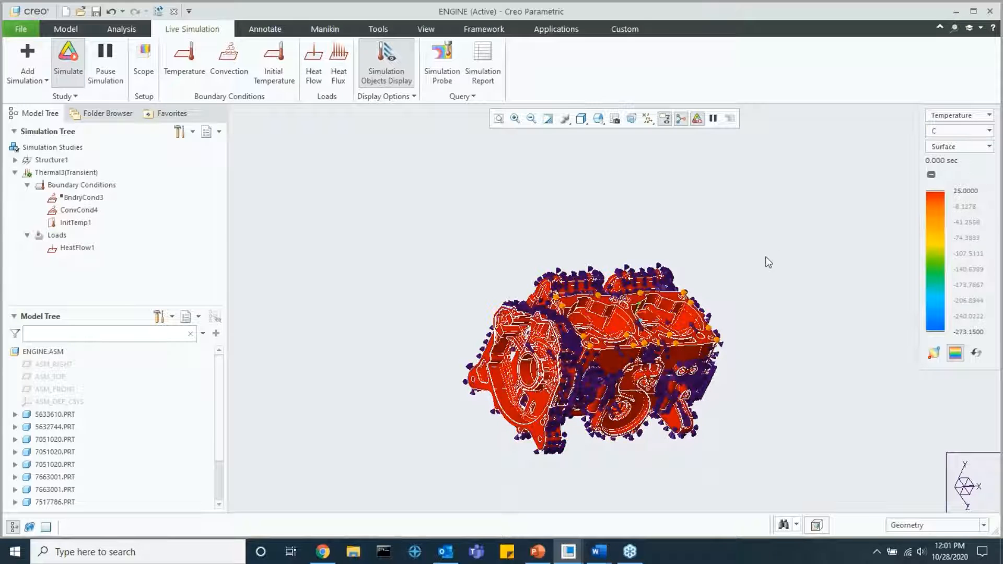
# Step: Examine how the running transient simulation develops temperatures on the cylinder deck and the whole engine block
pyautogui.moveTo(739, 268); pyautogui.dragTo(659, 317, button='middle')
pyautogui.scroll(-5, 620, 315)
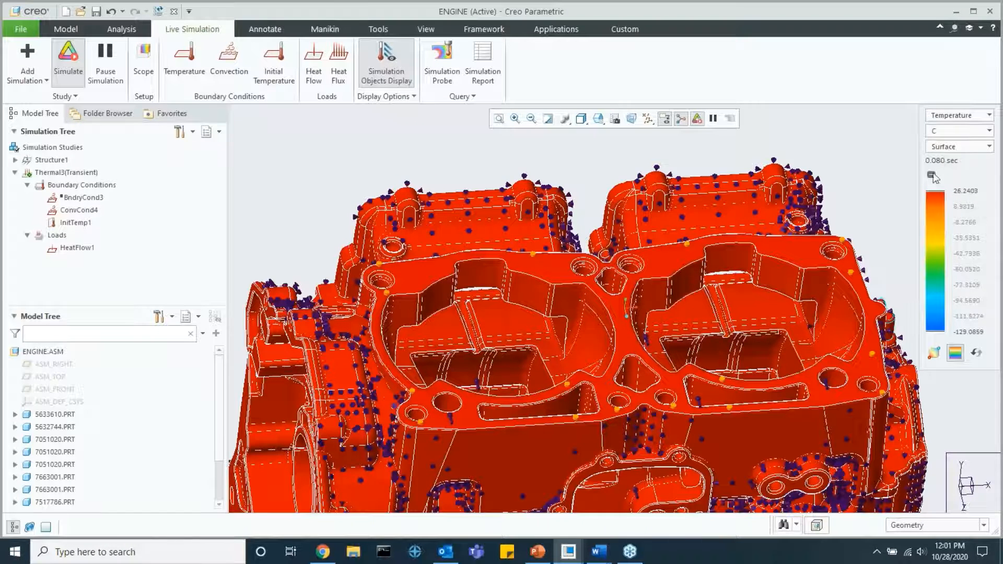
pyautogui.scroll(-5, 796, 234)
pyautogui.moveTo(714, 290); pyautogui.dragTo(710, 256, button='middle')
pyautogui.scroll(5, 739, 240)
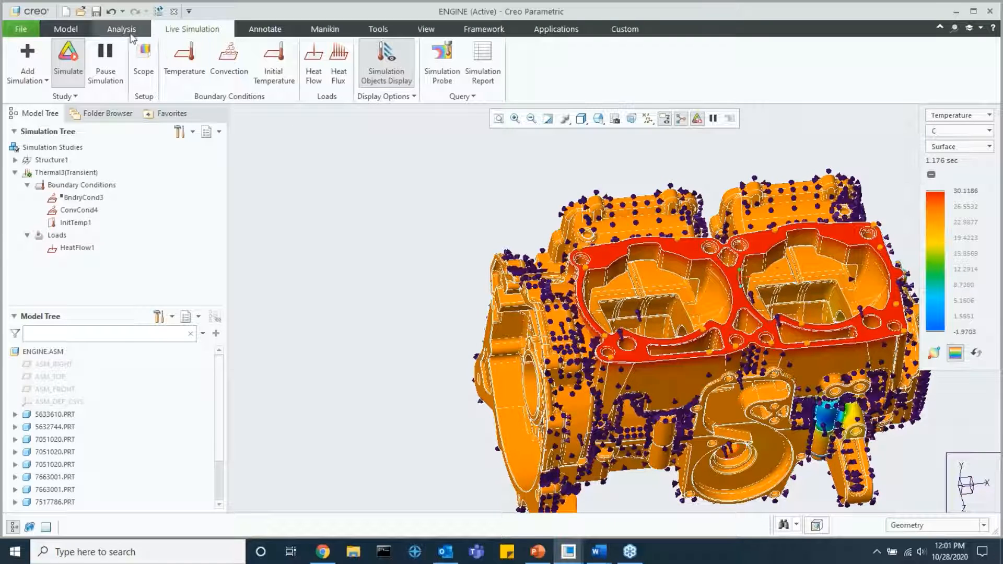
# Step: Stop the transient simulation and limit the simulation end time to 0.25 sec
pyautogui.click(76, 57)
pyautogui.click(65, 96)
pyautogui.click(41, 139)
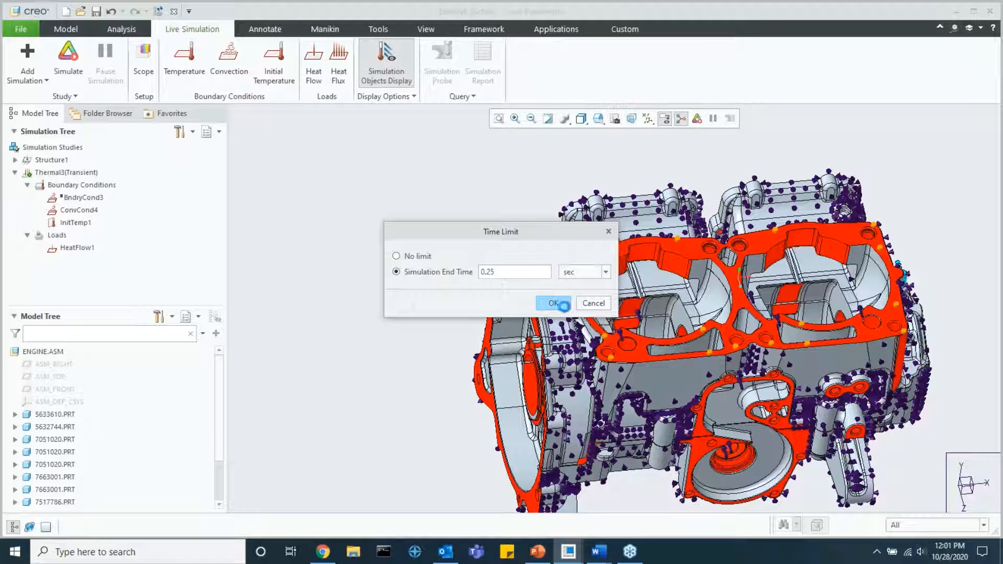
pyautogui.click(554, 303)
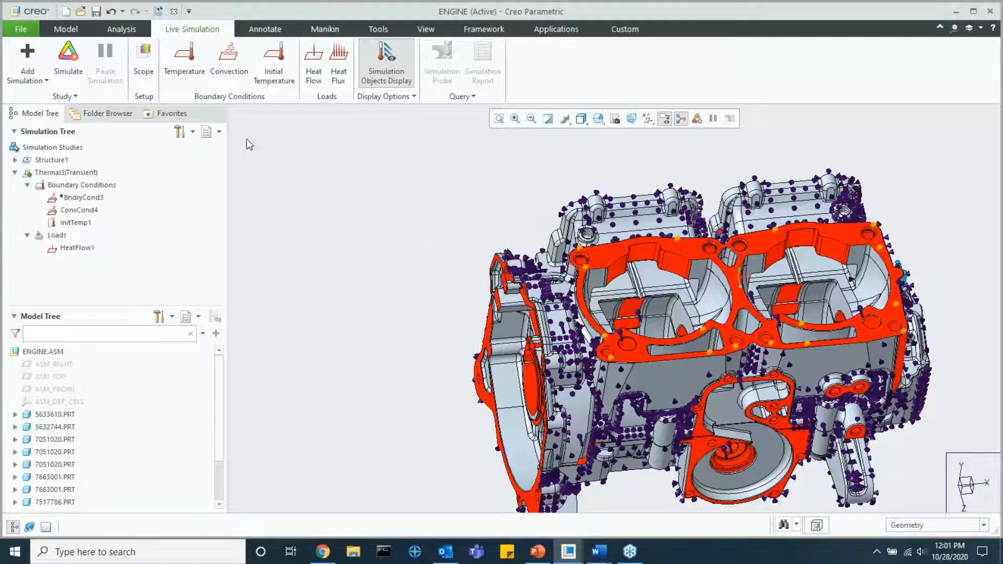
# Step: Check the simulation quality setting between speed and accuracy, and rerun the transient thermal simulation
pyautogui.click(73, 96)
pyautogui.click(58, 112)
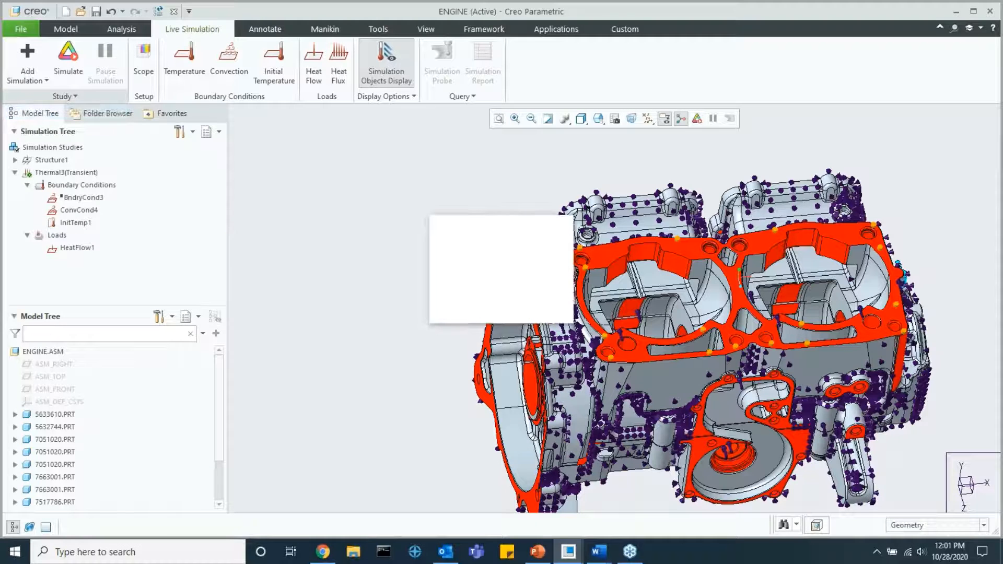
pyautogui.click(551, 310)
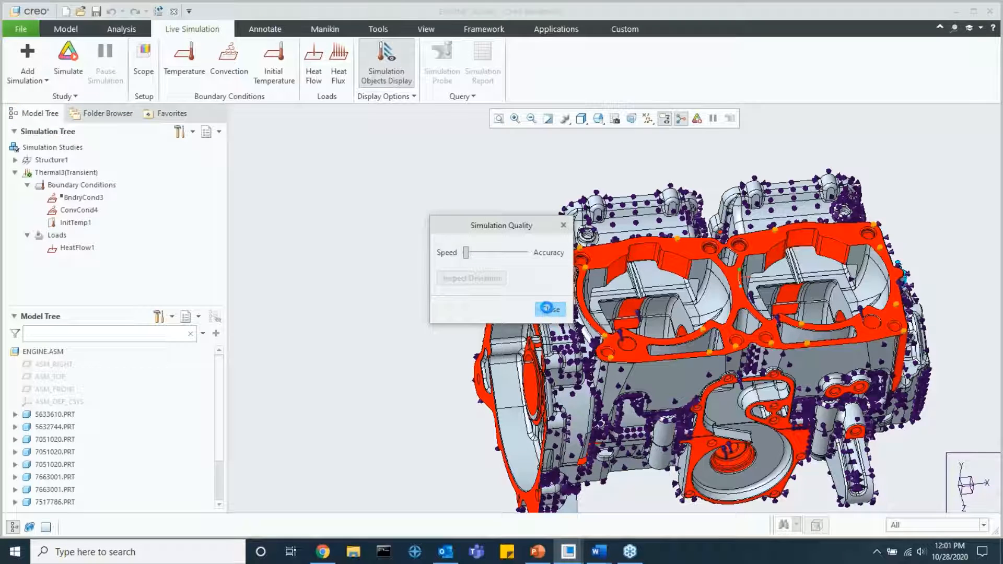
pyautogui.click(550, 311)
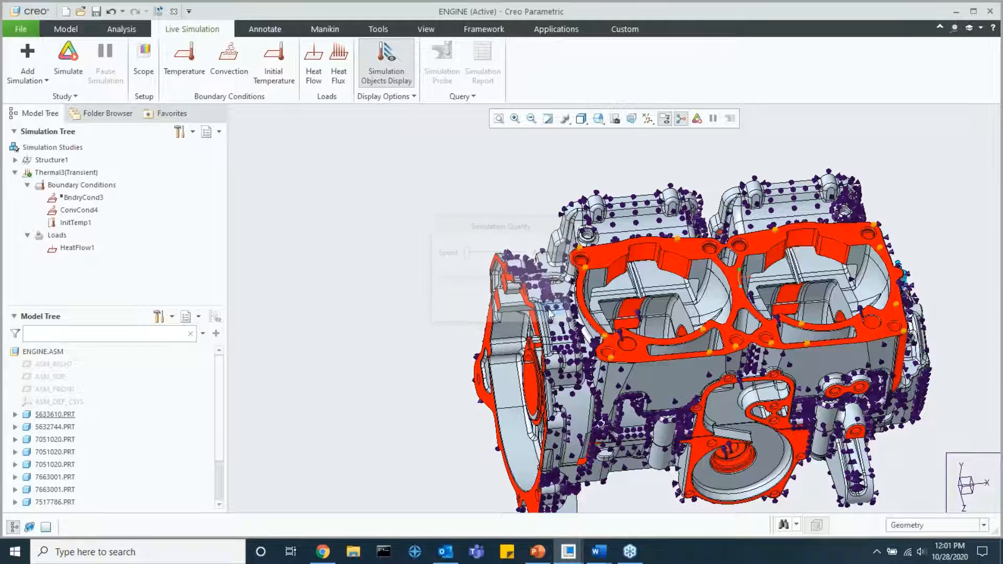
pyautogui.click(78, 66)
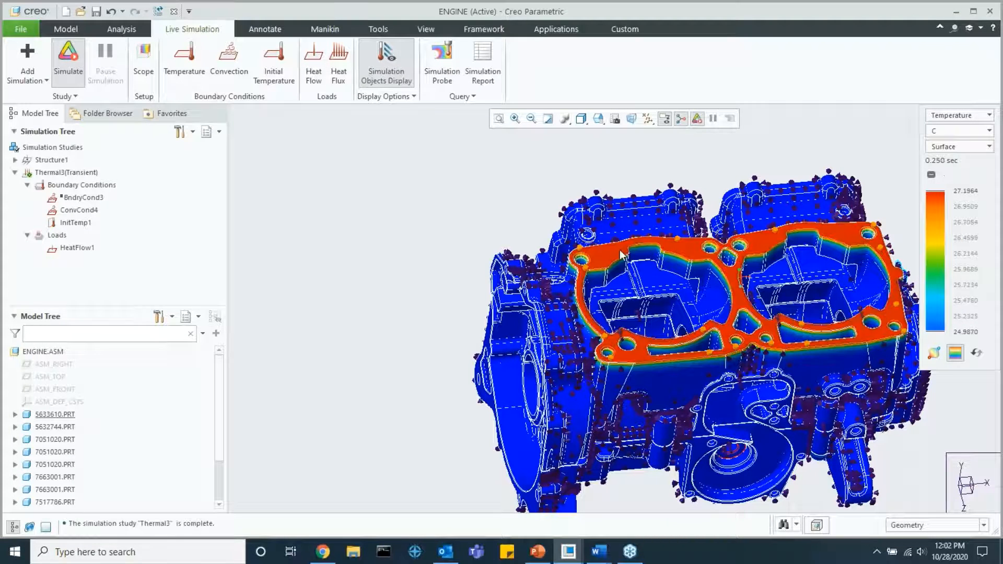
# Step: Examine the transient temperature gradient along the deck surface and the upper cylinder bore walls at 0.250 sec
pyautogui.scroll(-2, 621, 254)
pyautogui.scroll(-1, 617, 250)
pyautogui.scroll(2, 613, 248)
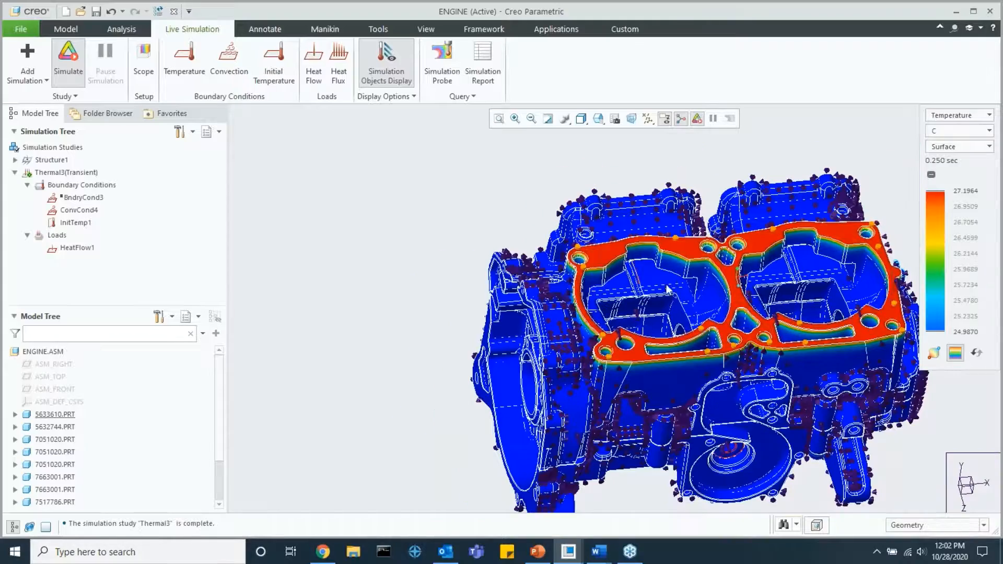
pyautogui.keyDown('shift'); pyautogui.moveTo(661, 279); pyautogui.dragTo(569, 271, button='middle'); pyautogui.keyUp('shift')
pyautogui.scroll(-3, 568, 270)
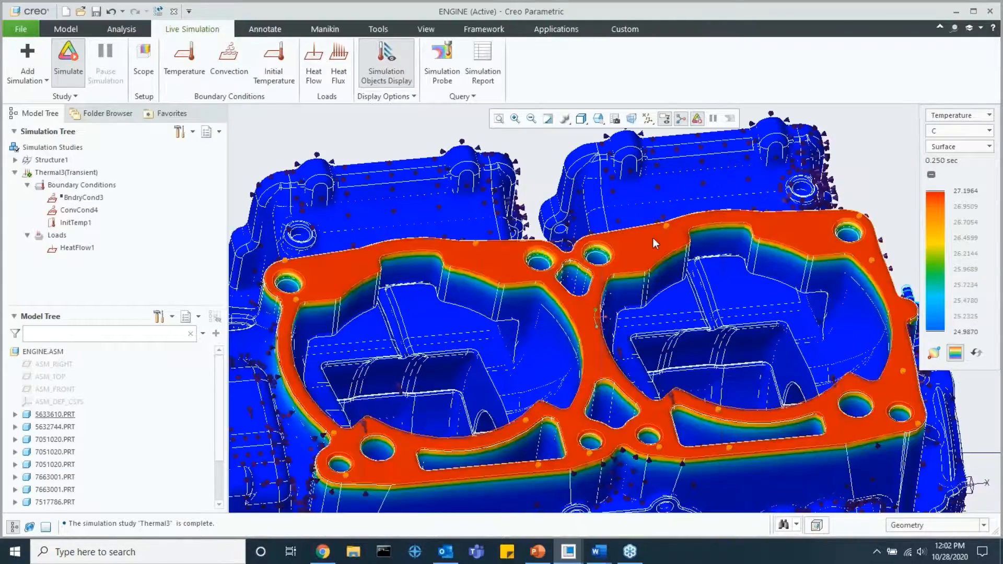
pyautogui.scroll(1, 550, 310)
pyautogui.scroll(-1, 550, 311)
pyautogui.scroll(1, 550, 311)
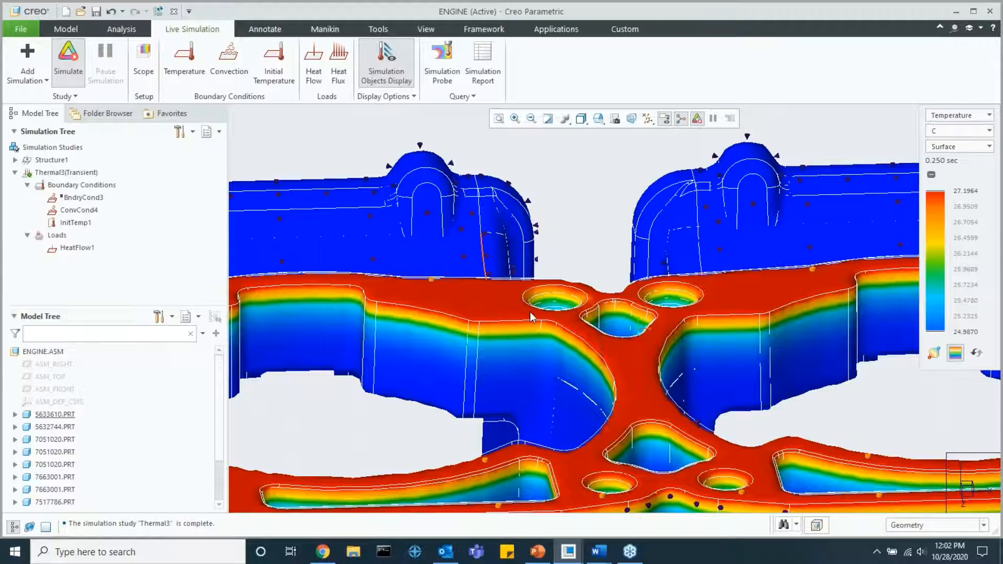
pyautogui.scroll(2, 530, 312)
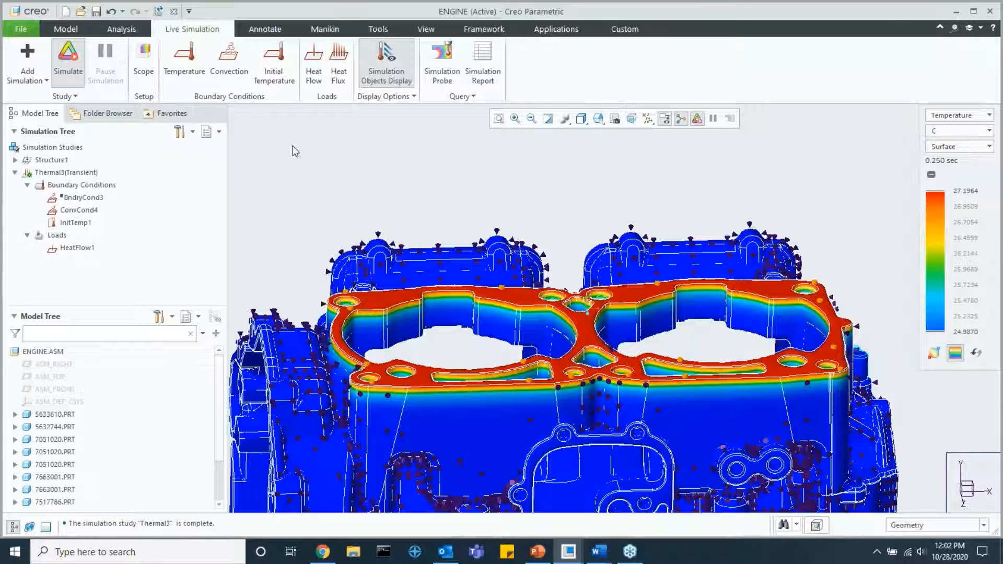
# Step: Stop the simulation and set the transient study's simulation end time to 5 sec
pyautogui.click(64, 97)
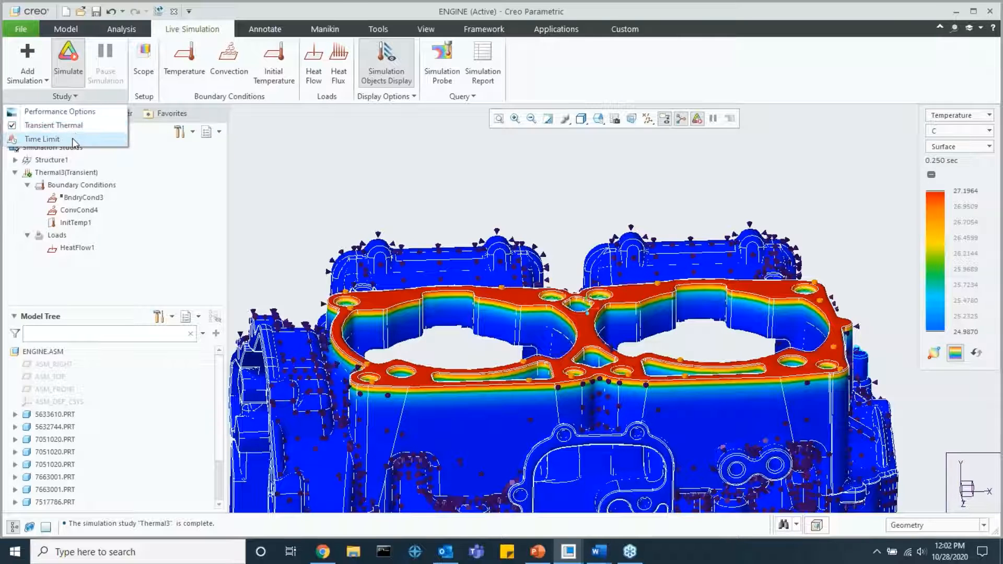
pyautogui.click(68, 61)
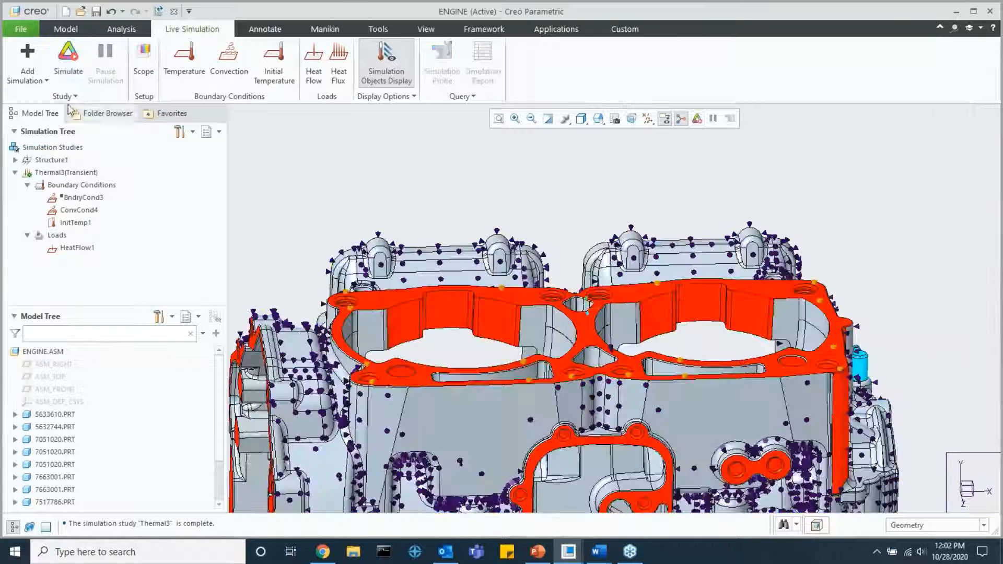
pyautogui.click(64, 97)
pyautogui.click(42, 139)
pyautogui.doubleClick(498, 269)
pyautogui.click(561, 301)
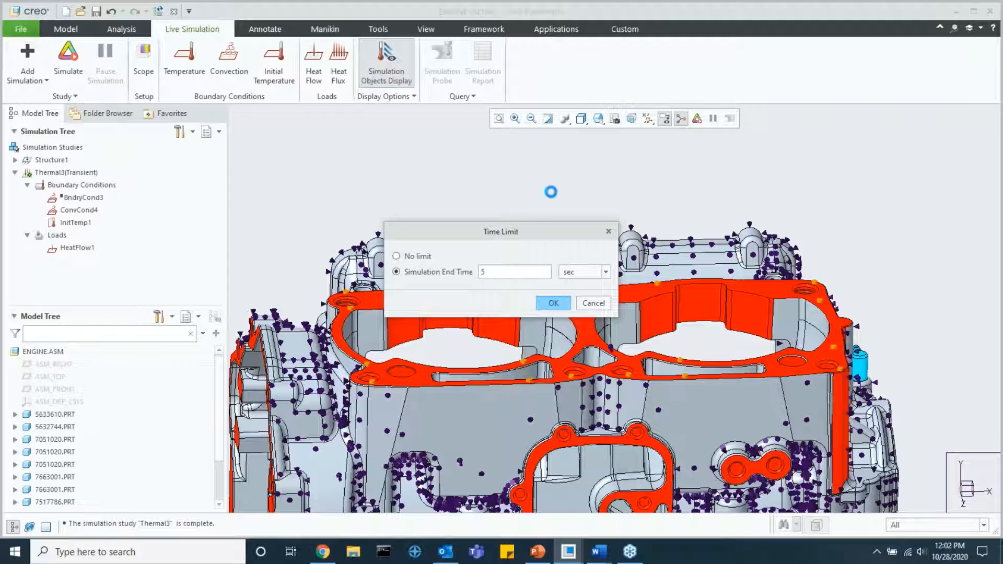
# Step: Run the transient thermal simulation of the engine and pause it partway through the run
pyautogui.click(78, 73)
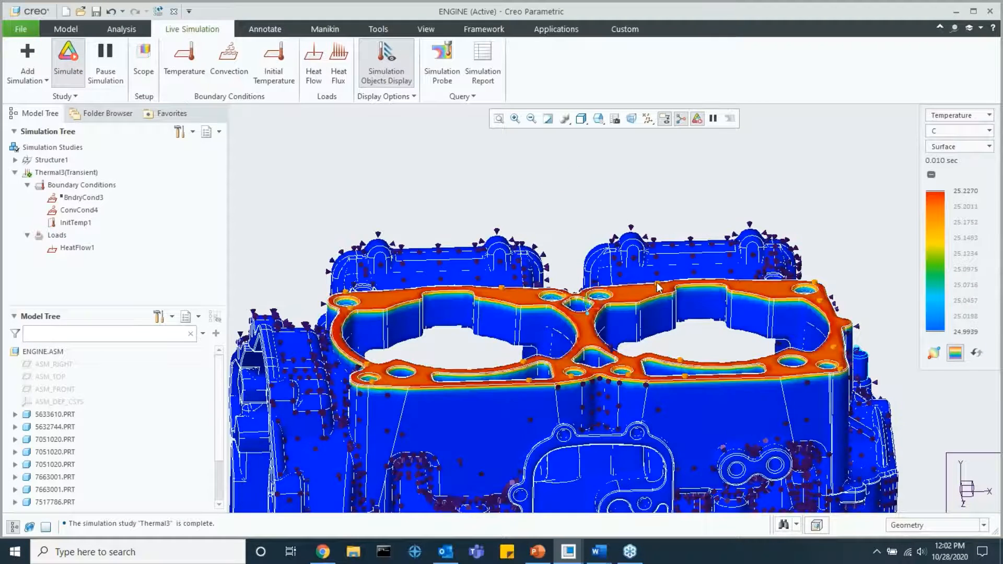
pyautogui.scroll(3, 641, 299)
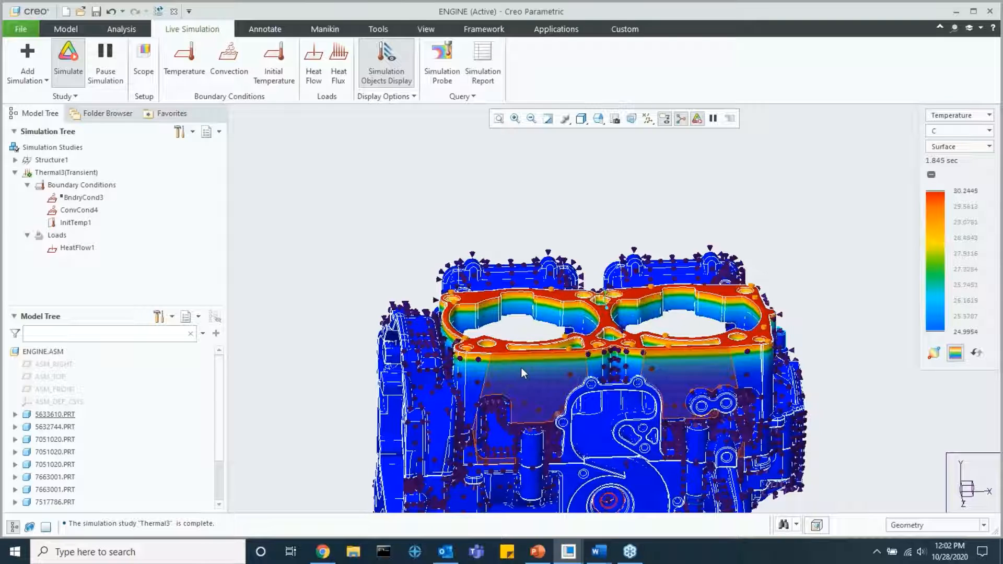
pyautogui.click(124, 60)
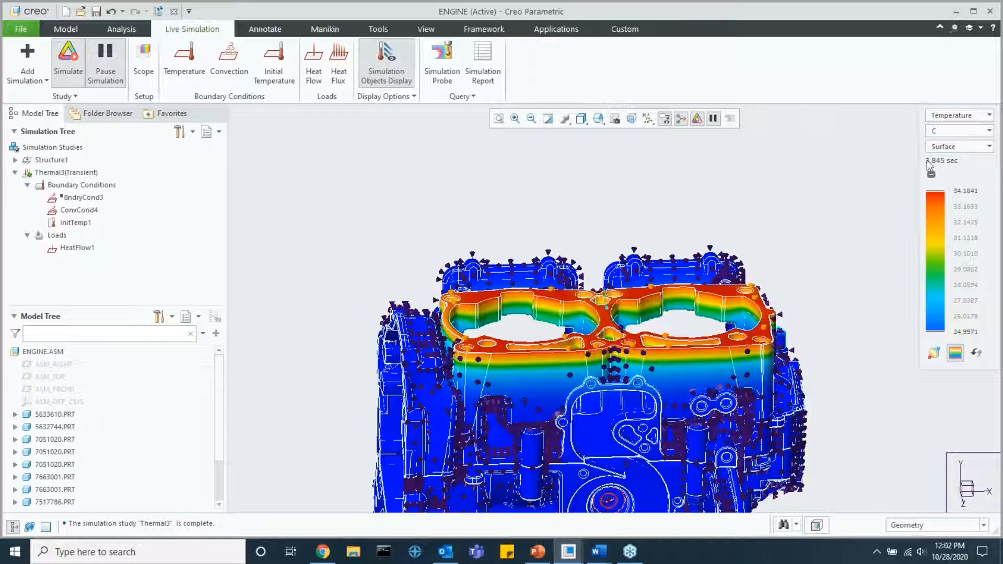
# Step: Examine the paused temperature gradient around the cylinder bores and outer block walls, and resume the simulation to its end time
pyautogui.scroll(-5, 562, 346)
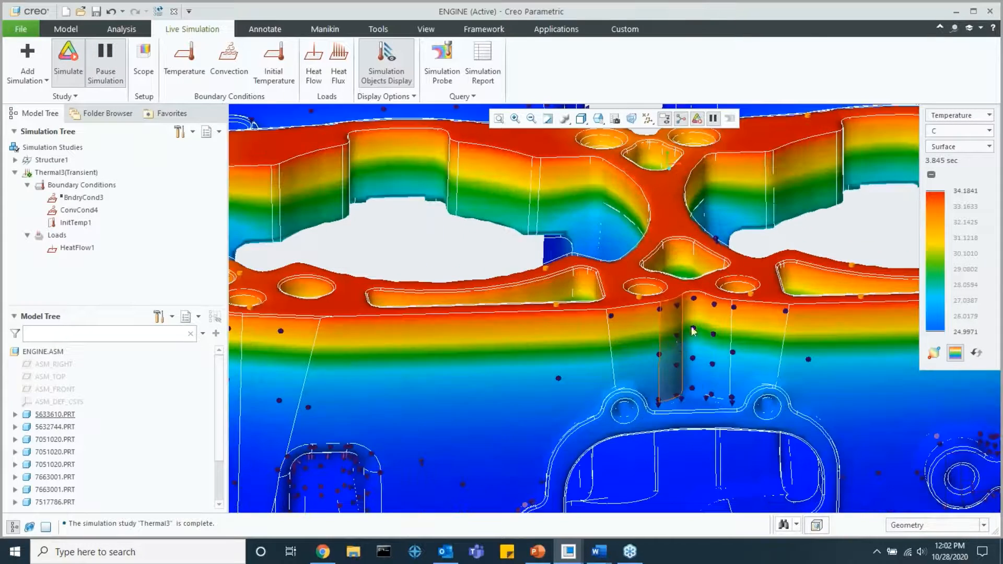
pyautogui.scroll(5, 648, 256)
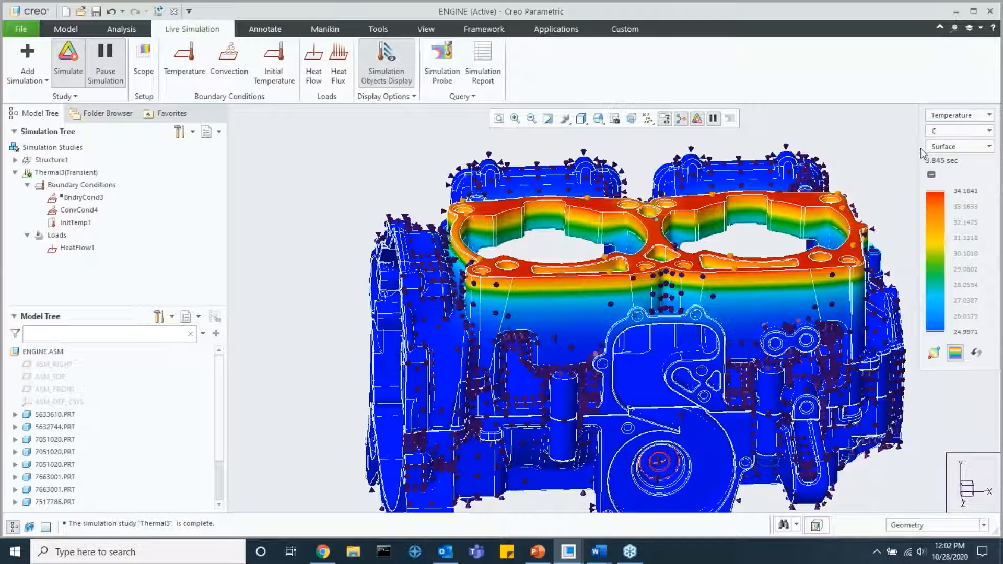
pyautogui.scroll(2, 772, 214)
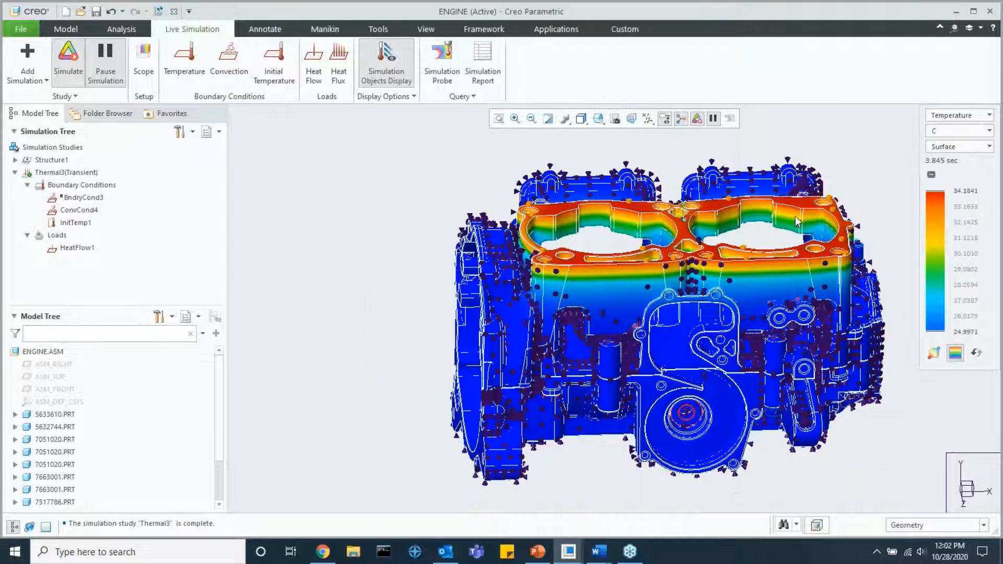
pyautogui.keyDown('shift'); pyautogui.moveTo(779, 226); pyautogui.dragTo(694, 227, button='middle'); pyautogui.keyUp('shift')
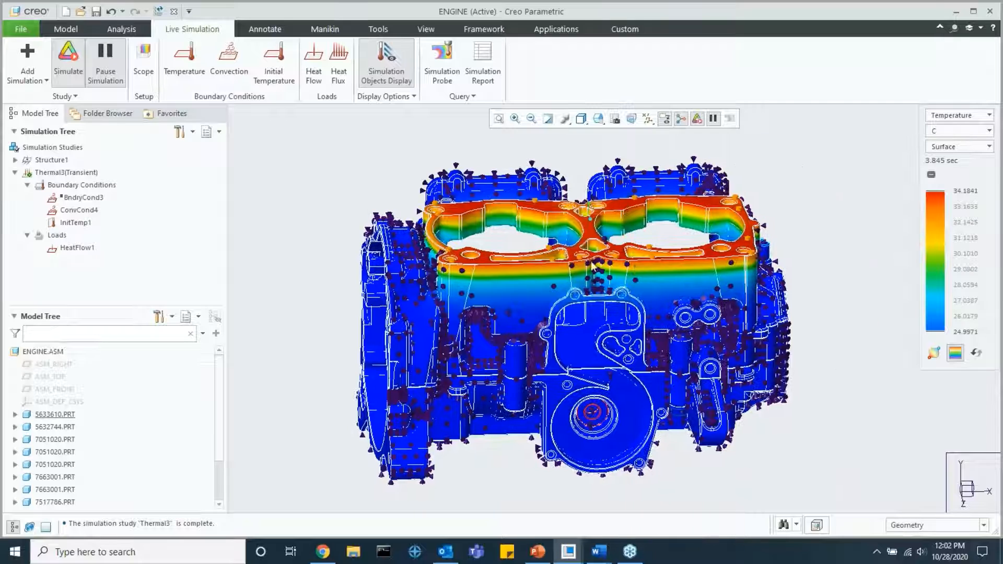
pyautogui.click(100, 62)
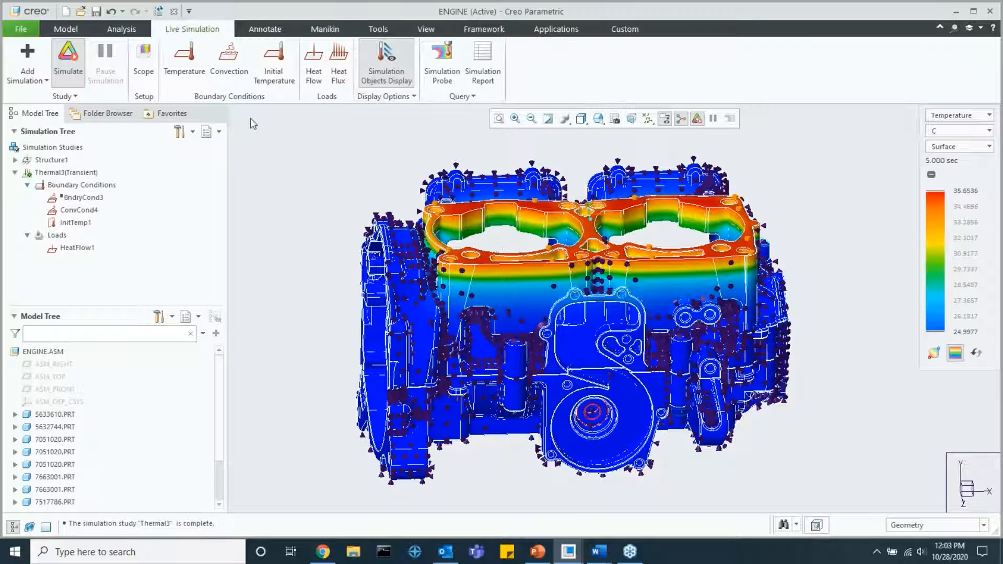
# Step: Close the ENGINE assembly, erasing its undisplayed models from the session, and exit the program
pyautogui.click(176, 16)
pyautogui.click(166, 63)
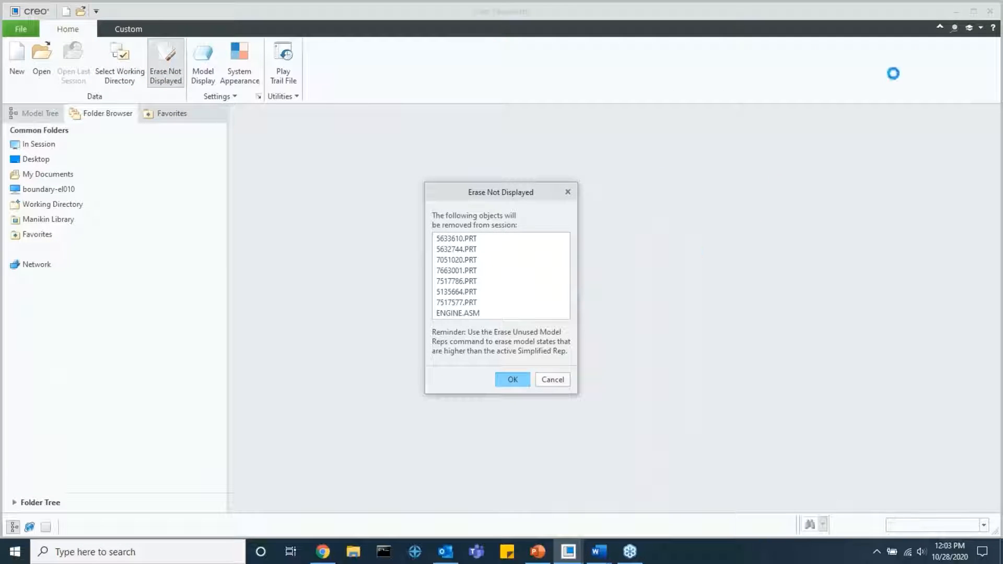
pyautogui.click(991, 11)
pyautogui.click(571, 306)
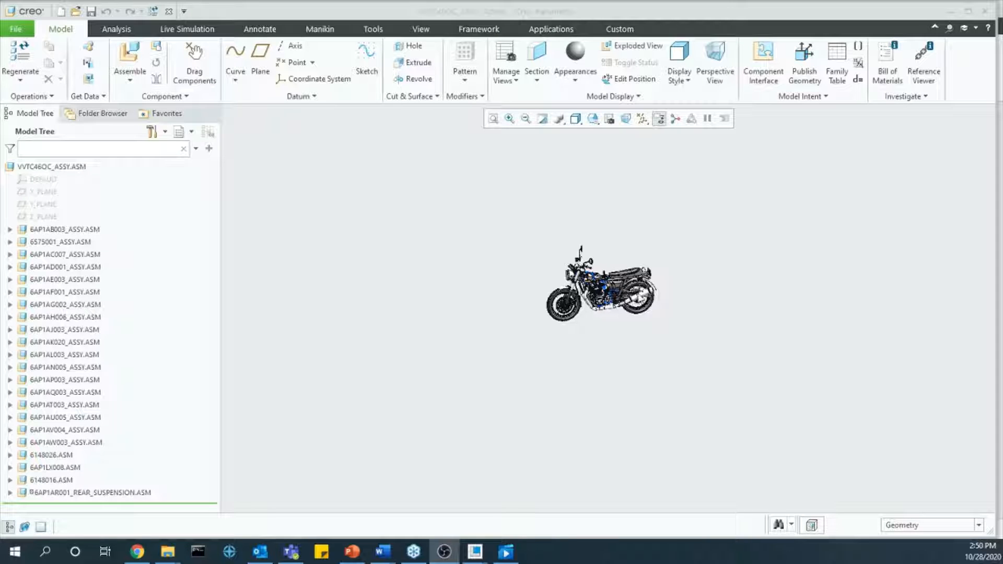
# Step: Inspect the motorcycle assembly VVTC46OC_ASSY and switch to the MUFFLER_MULTIBODYRECONSTRUCTIO6 part window
pyautogui.scroll(-5, 590, 266)
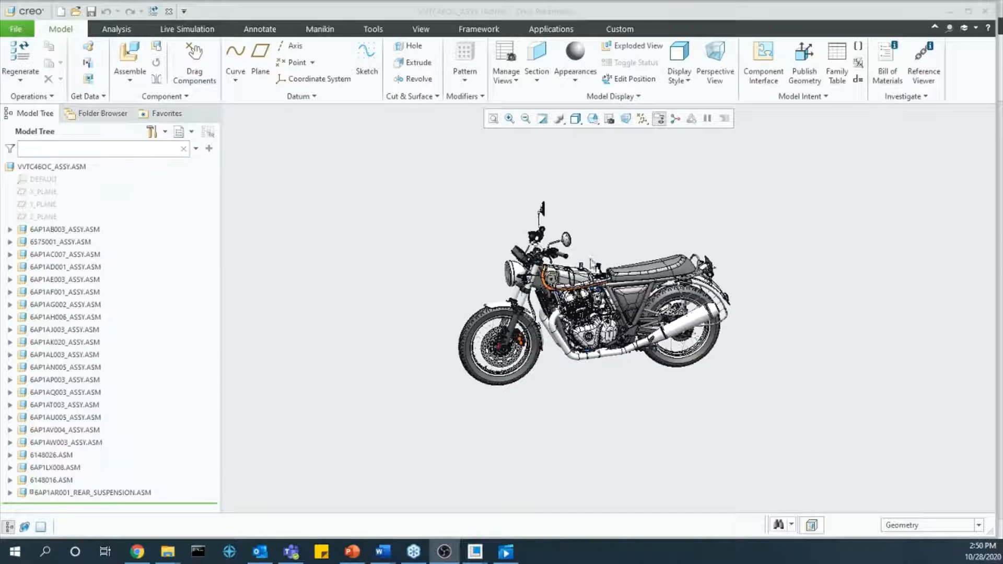
pyautogui.scroll(-2, 606, 254)
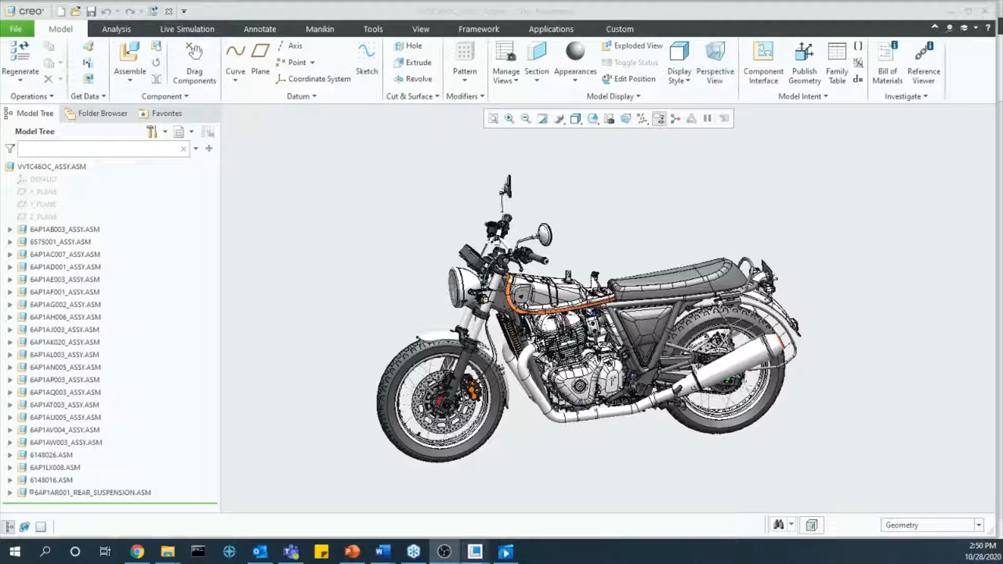
pyautogui.moveTo(481, 559)
pyautogui.click(532, 519)
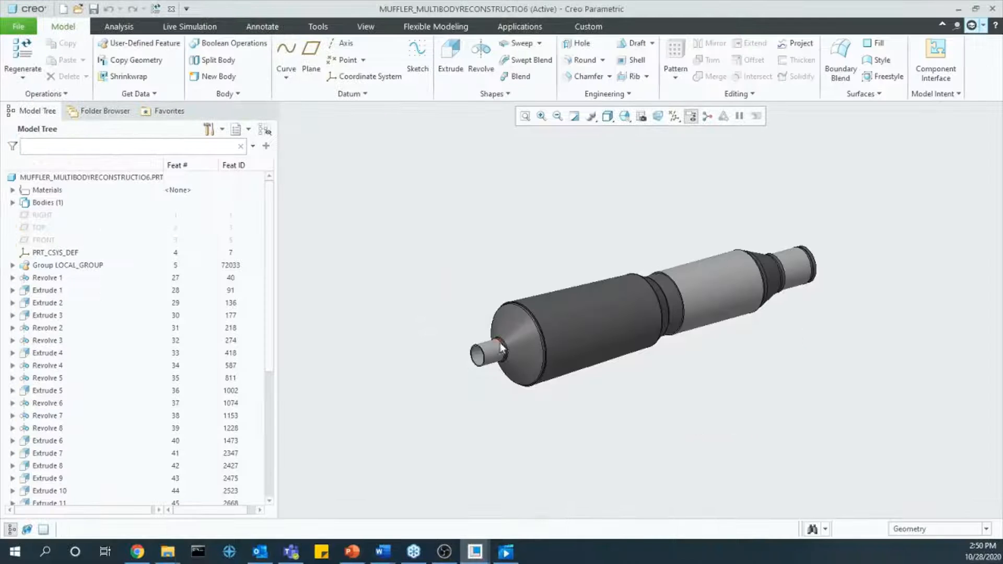
# Step: Activate cross-section XSEC0001 on the muffler to cut the part open lengthwise
pyautogui.moveTo(533, 419); pyautogui.dragTo(651, 397, button='middle')
pyautogui.scroll(-3, 651, 398)
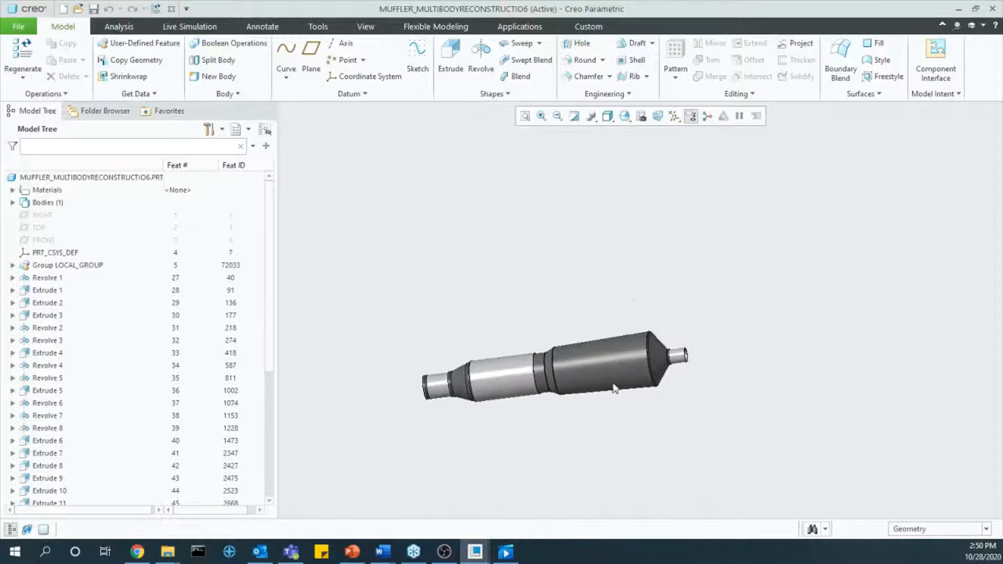
pyautogui.scroll(-6, 188, 366)
pyautogui.click(48, 476)
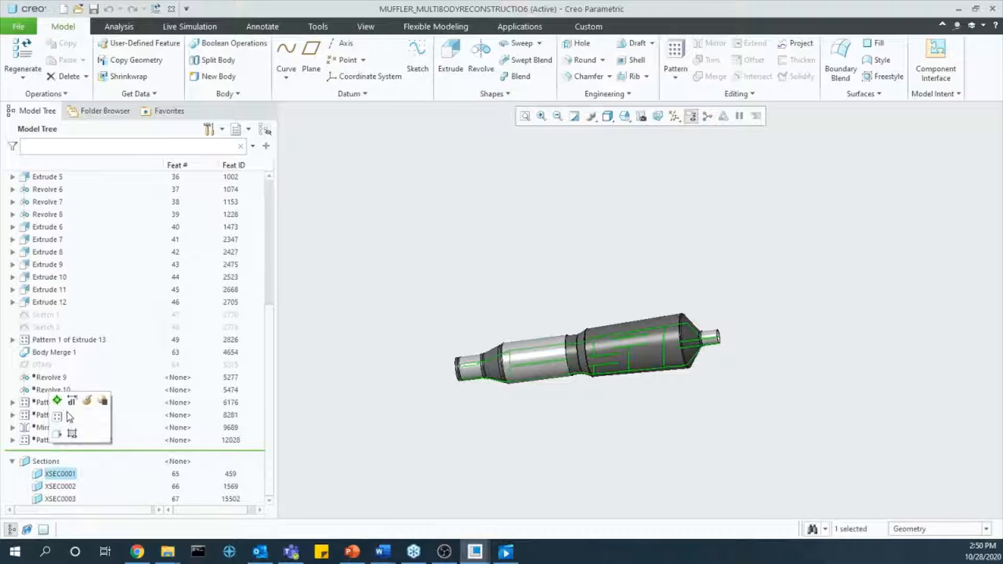
pyautogui.click(57, 401)
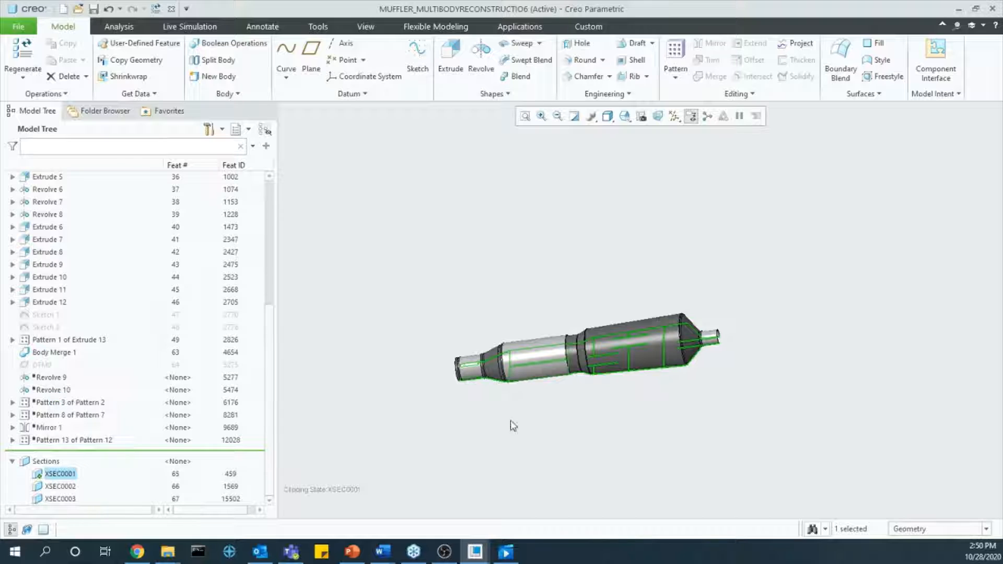
pyautogui.moveTo(540, 400); pyautogui.dragTo(544, 396, button='middle')
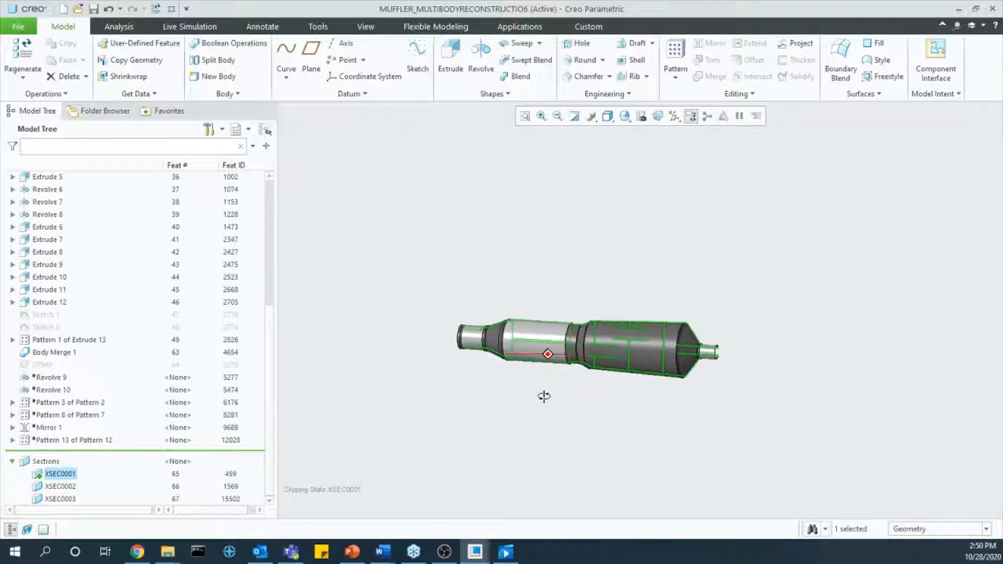
pyautogui.click(69, 475)
pyautogui.click(80, 432)
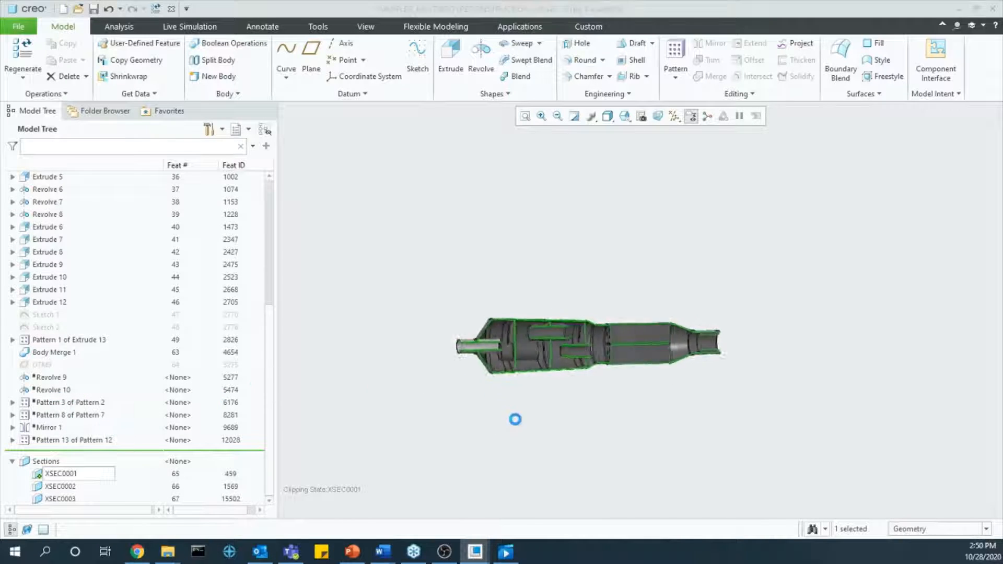
# Step: Examine the sectioned muffler's inner chambers, baffle plates and connecting pipes from the cut side
pyautogui.keyDown('ctrl'); pyautogui.moveTo(488, 291); pyautogui.dragTo(652, 290, button='middle'); pyautogui.keyUp('ctrl')
pyautogui.keyDown('shift'); pyautogui.moveTo(503, 309); pyautogui.dragTo(662, 314, button='middle'); pyautogui.keyUp('shift')
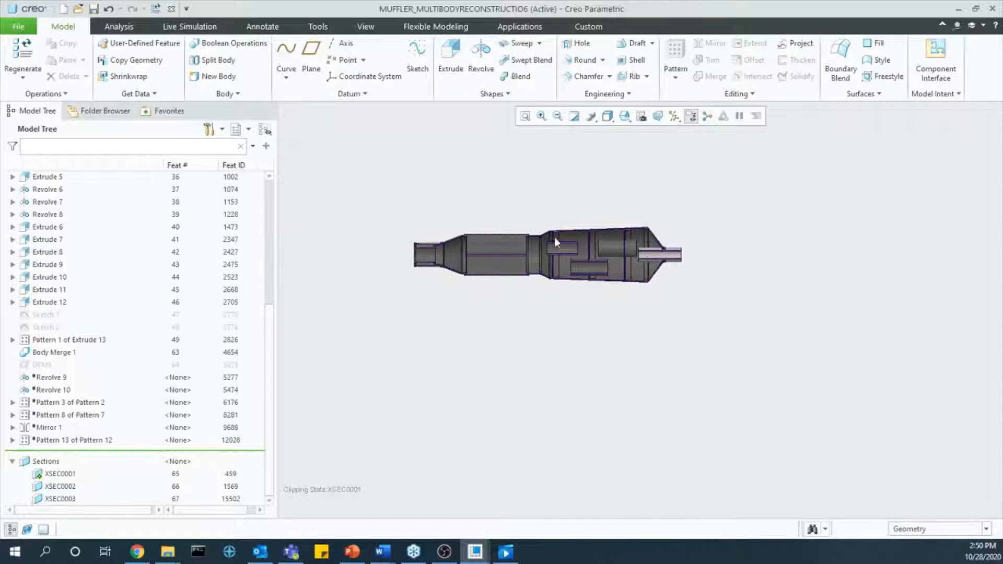
pyautogui.scroll(-5, 524, 226)
pyautogui.keyDown('shift'); pyautogui.moveTo(524, 226); pyautogui.dragTo(531, 252, button='middle'); pyautogui.keyUp('shift')
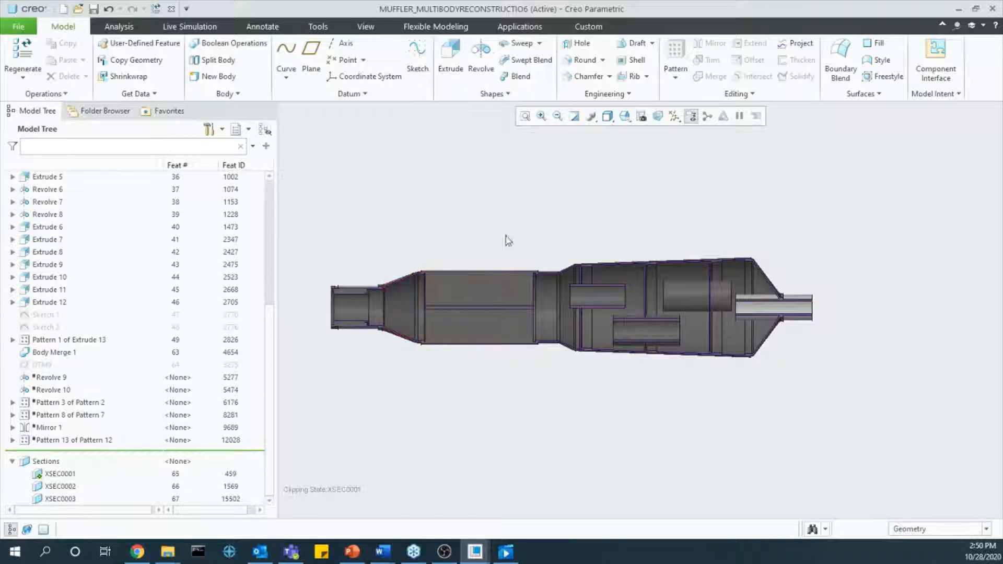
pyautogui.moveTo(510, 316); pyautogui.dragTo(521, 350, button='middle')
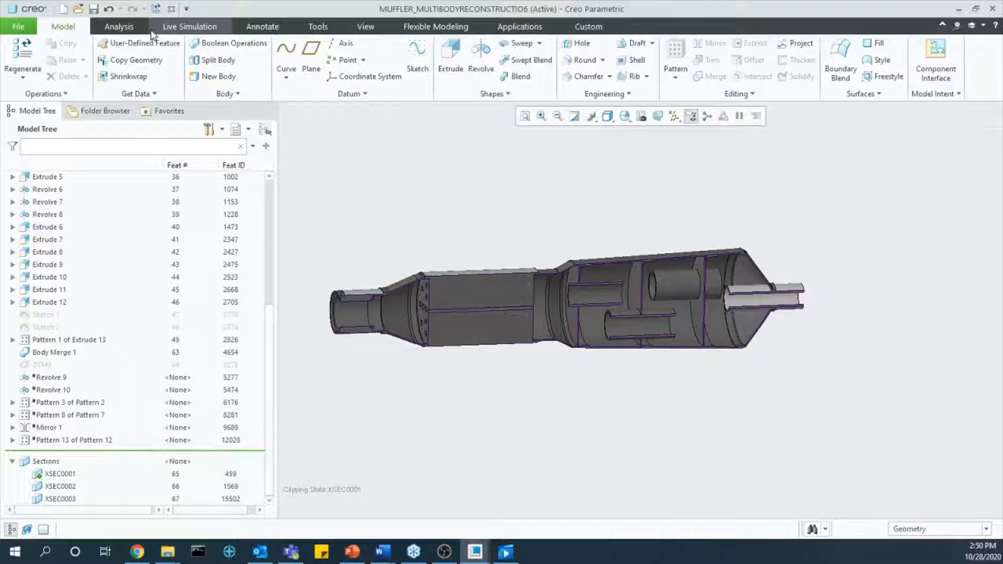
# Step: Add a fluid simulation study to the muffler and check its condition groups beside the Structure1 study
pyautogui.click(178, 32)
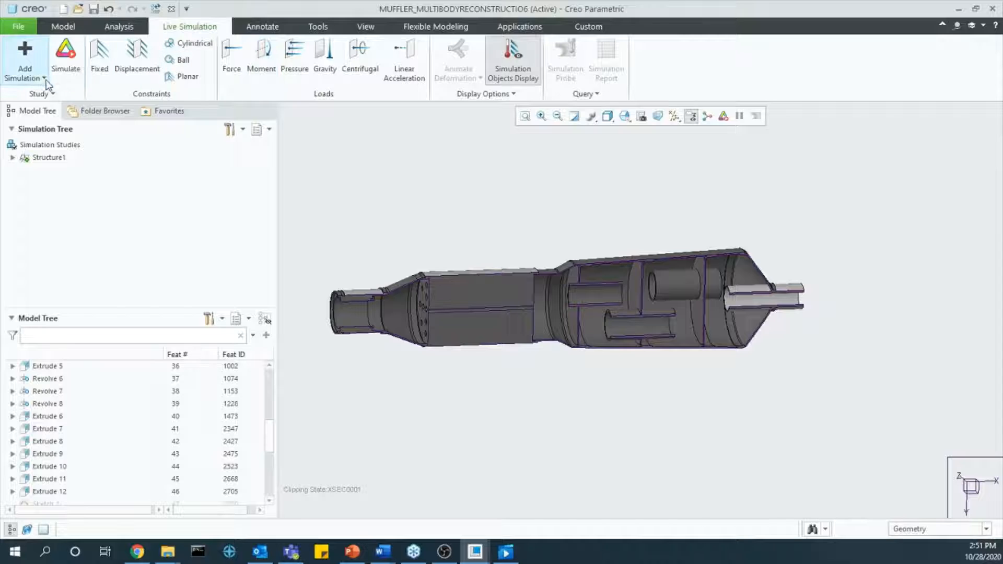
pyautogui.click(25, 74)
pyautogui.click(87, 177)
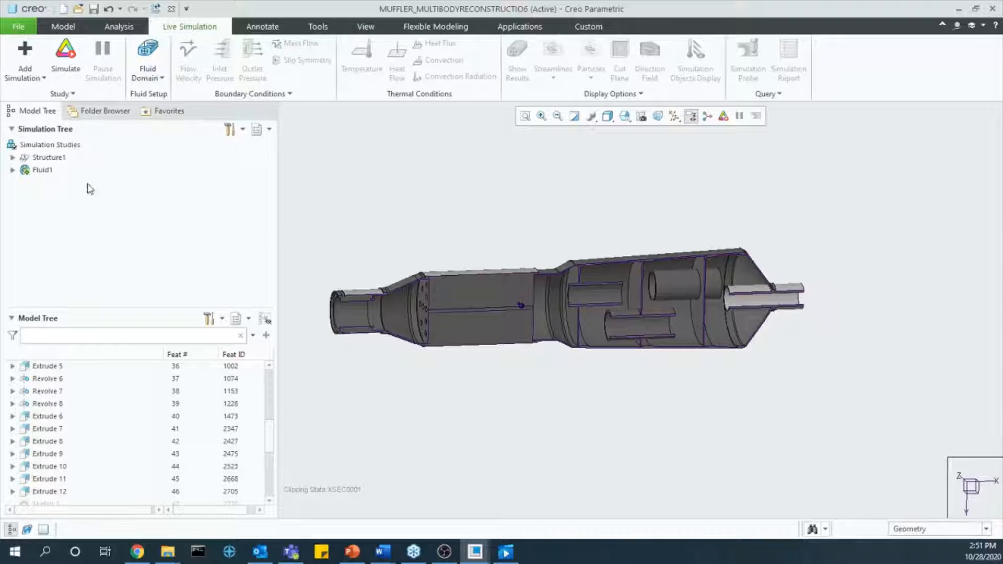
pyautogui.click(12, 171)
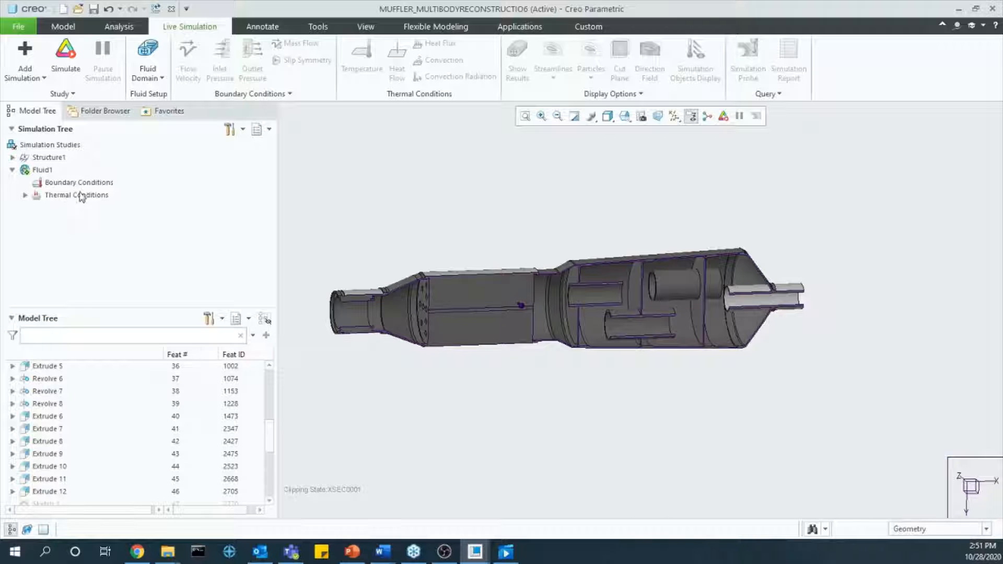
pyautogui.click(42, 161)
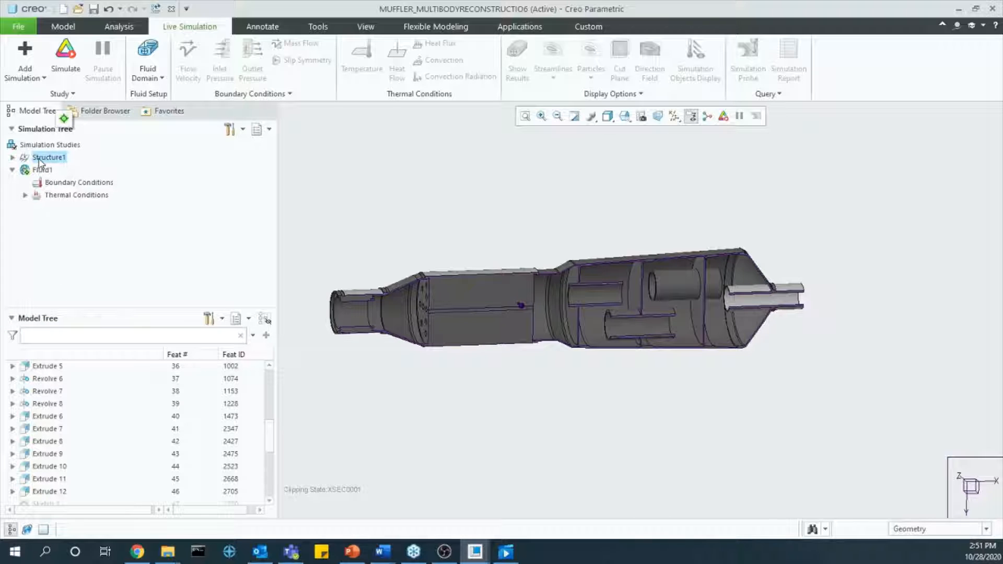
pyautogui.click(44, 170)
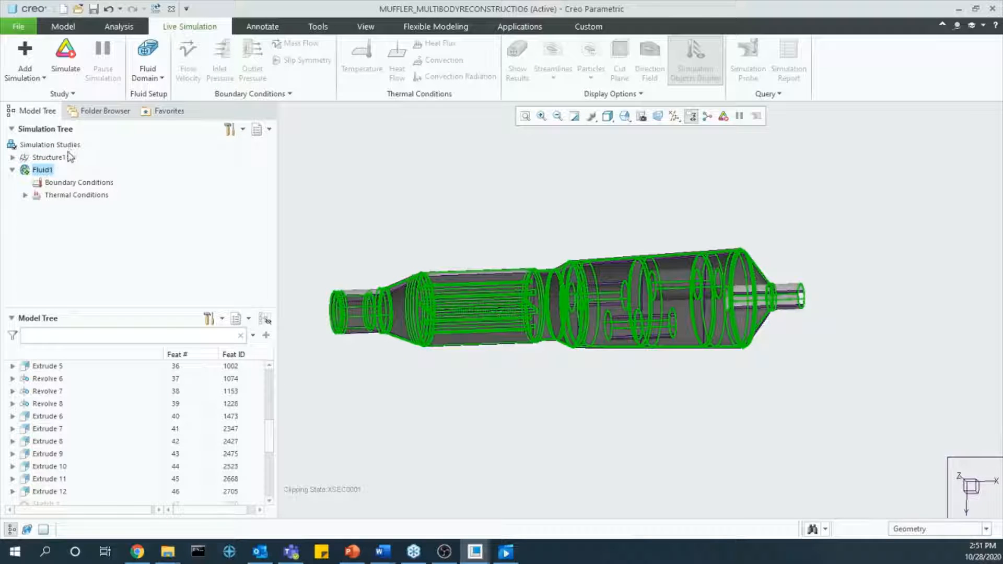
pyautogui.click(346, 224)
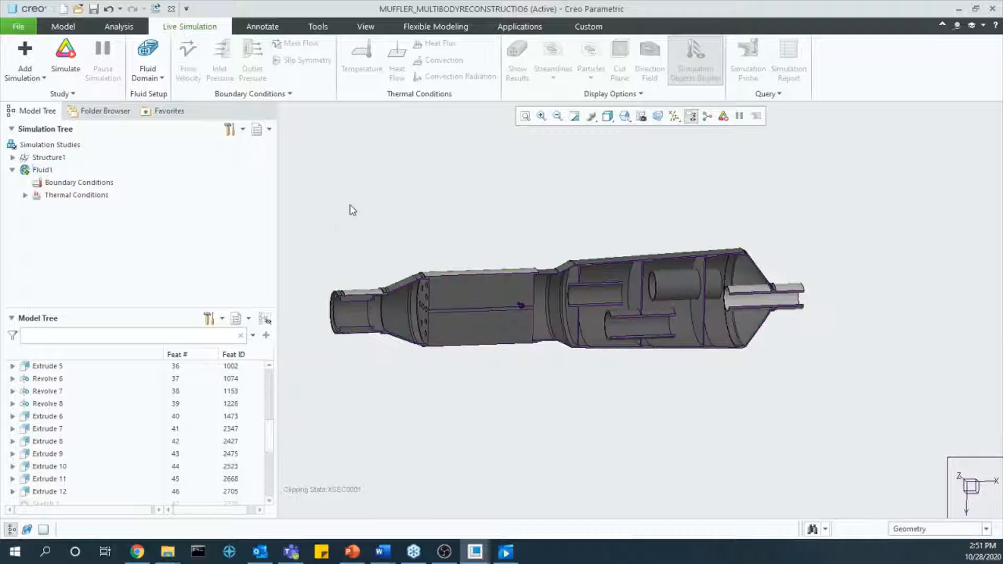
# Step: Start an Internal Volume for the fluid domain, with the annular end face of the wider muffler pipe as bounding surface
pyautogui.click(147, 76)
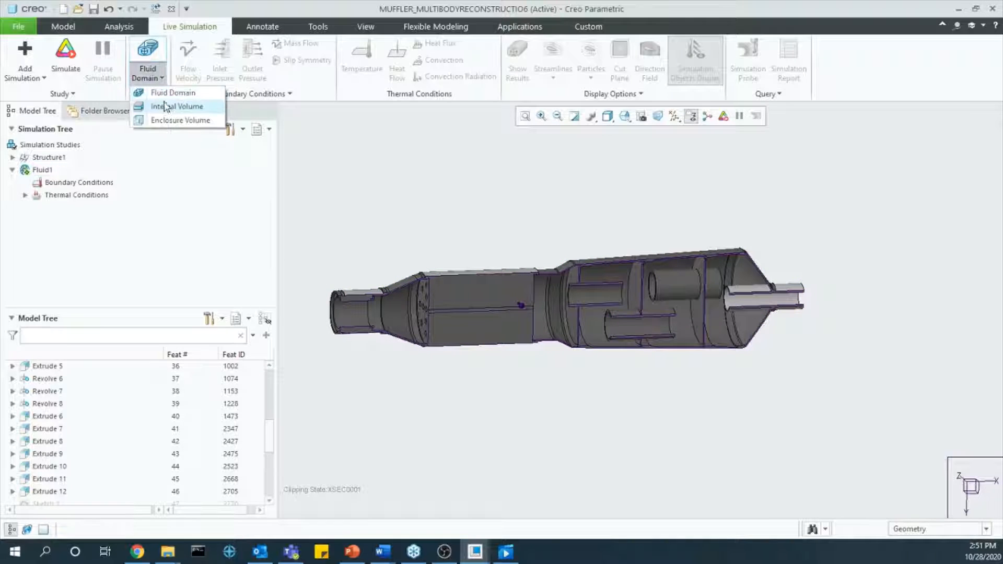
pyautogui.click(168, 107)
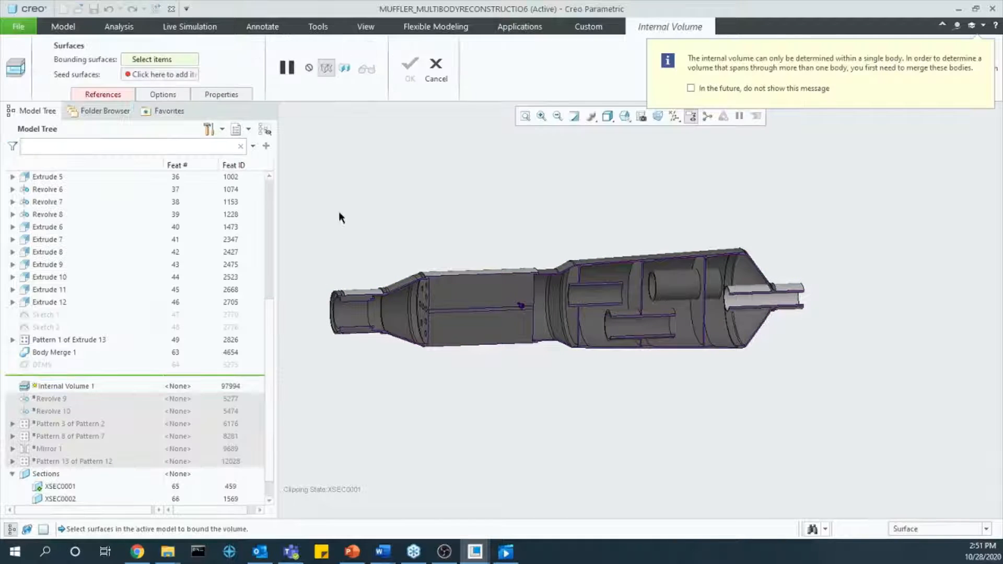
pyautogui.scroll(-8, 338, 306)
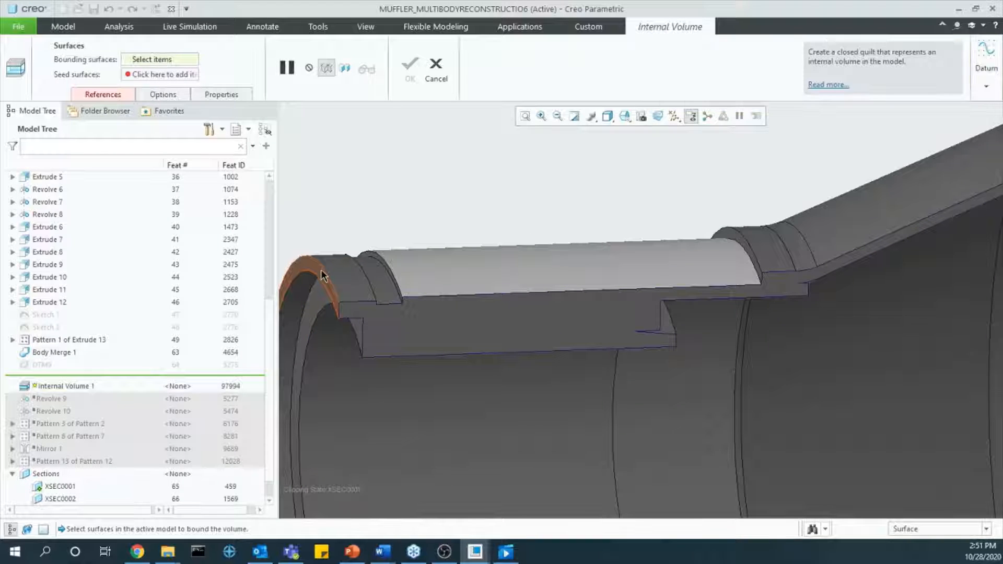
pyautogui.click(320, 276)
pyautogui.scroll(10, 320, 276)
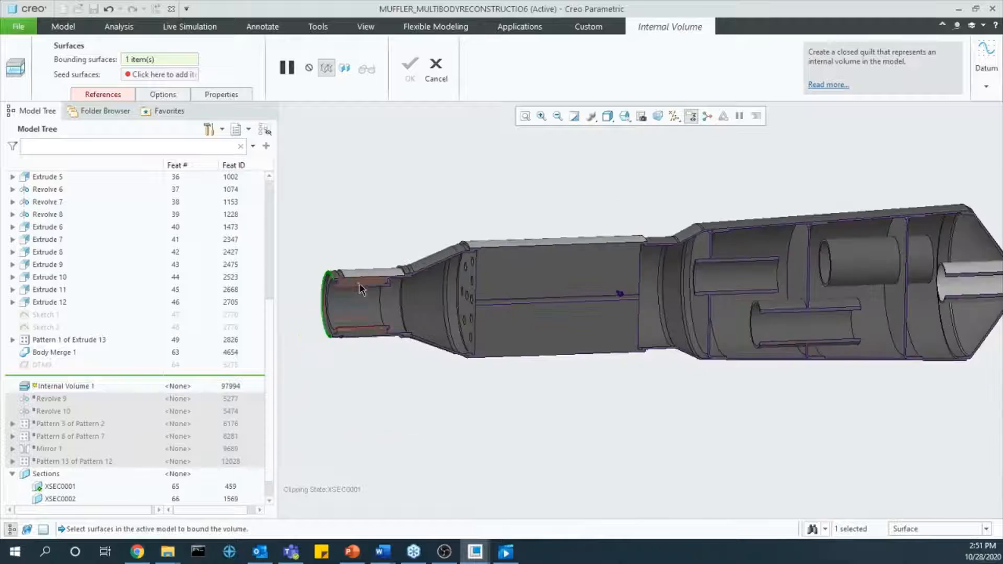
# Step: Add the end face of the narrow pipe as the second bounding surface and create the internal volume as fluid domain
pyautogui.scroll(-10, 780, 280)
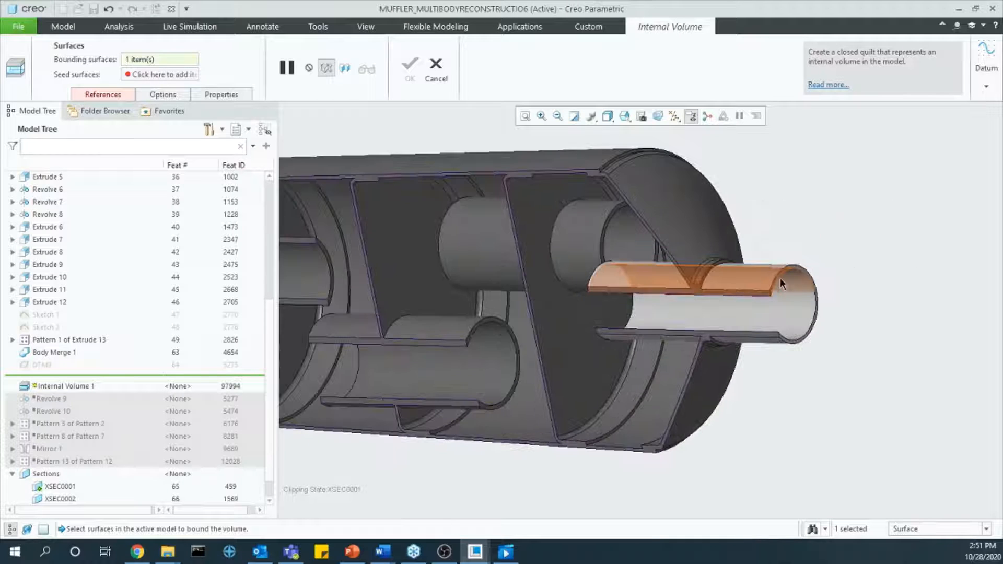
pyautogui.click(782, 279)
pyautogui.scroll(10, 777, 281)
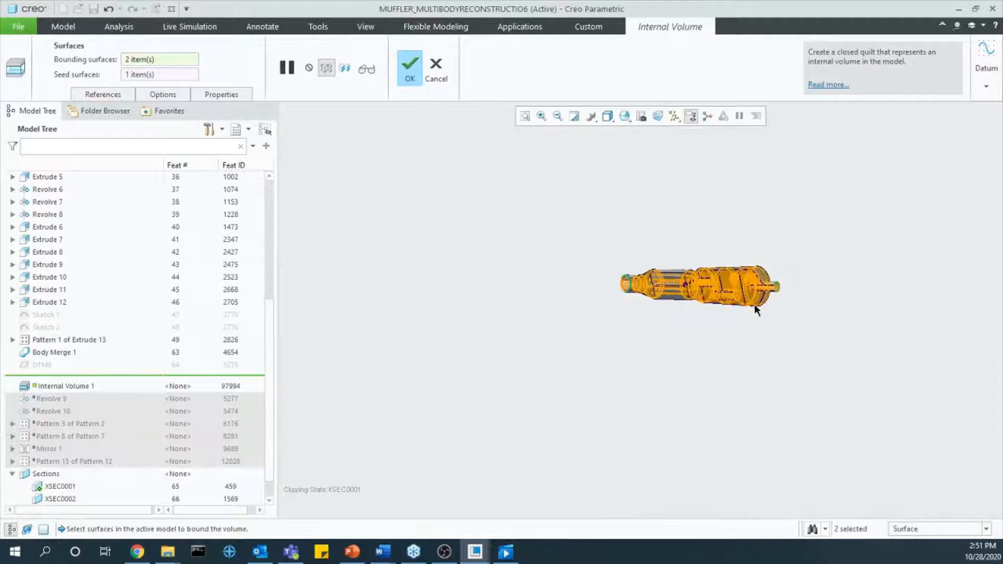
pyautogui.scroll(-3, 652, 289)
pyautogui.moveTo(651, 308); pyautogui.dragTo(627, 307, button='middle')
pyautogui.scroll(-3, 625, 308)
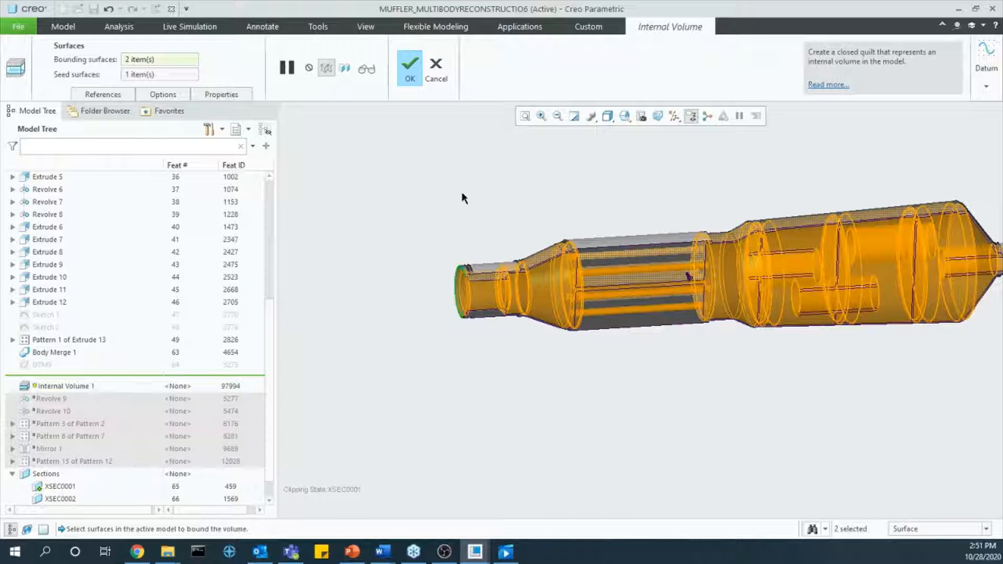
pyautogui.click(412, 75)
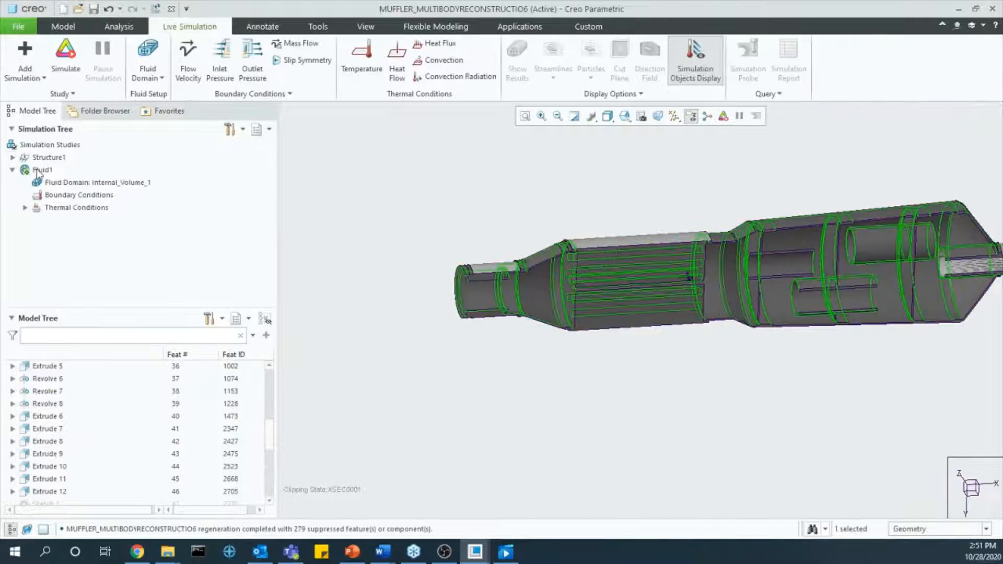
# Step: Assign the carbon_dioxide library material to the fluid domain and check it beneath the domain in the Fluid1 study
pyautogui.click(74, 184)
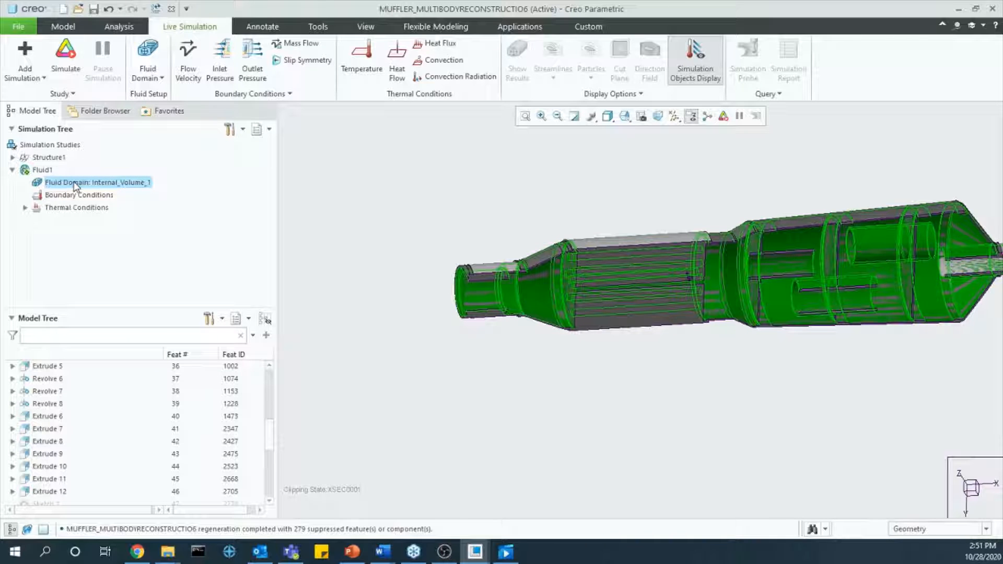
pyautogui.rightClick(85, 184)
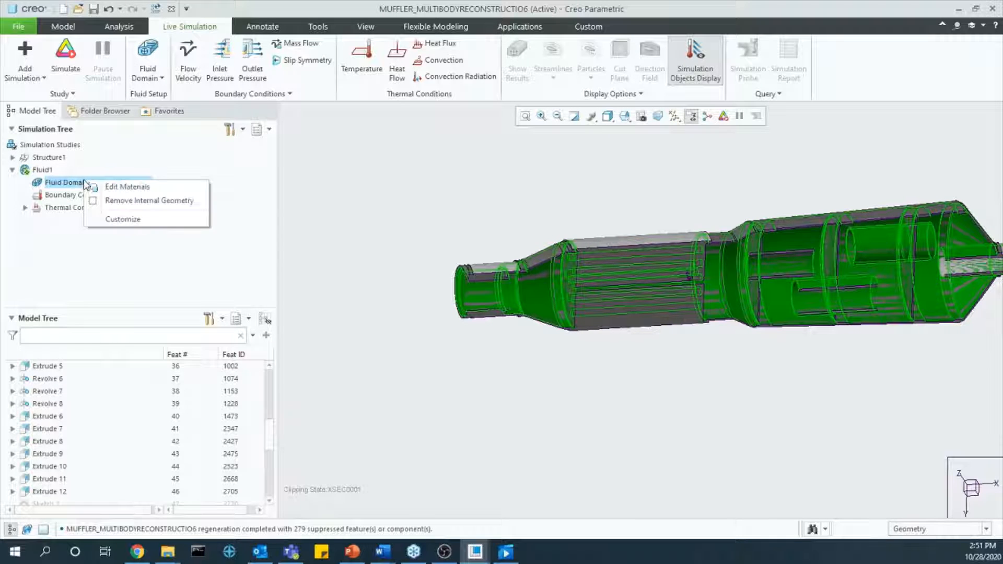
pyautogui.click(112, 187)
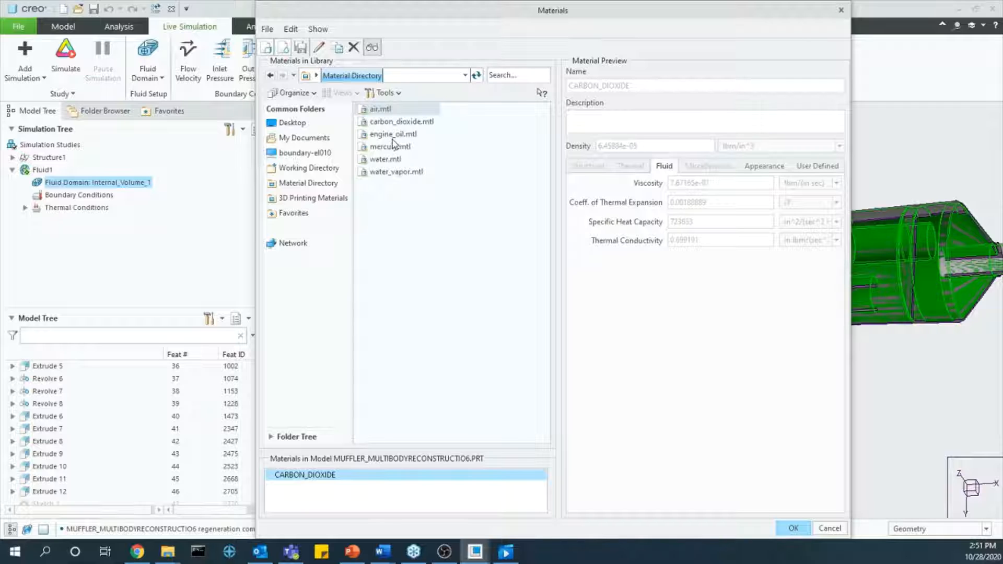
pyautogui.click(285, 48)
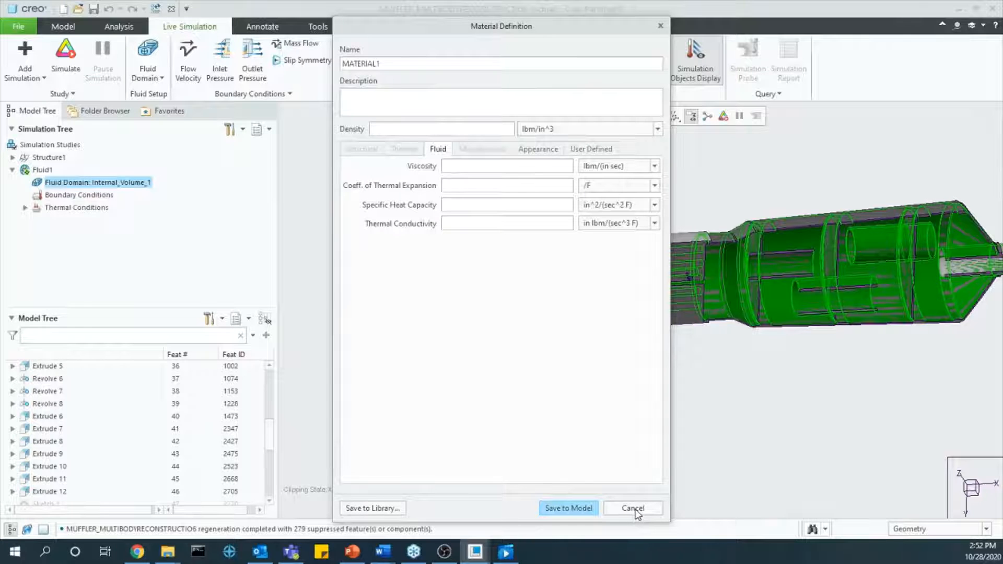
pyautogui.click(634, 509)
pyautogui.click(521, 297)
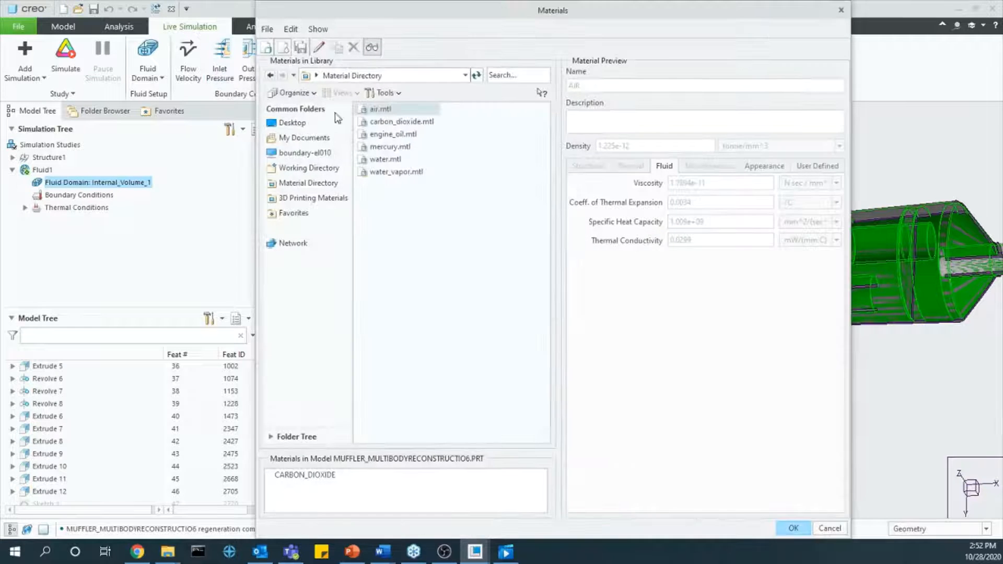
pyautogui.click(391, 124)
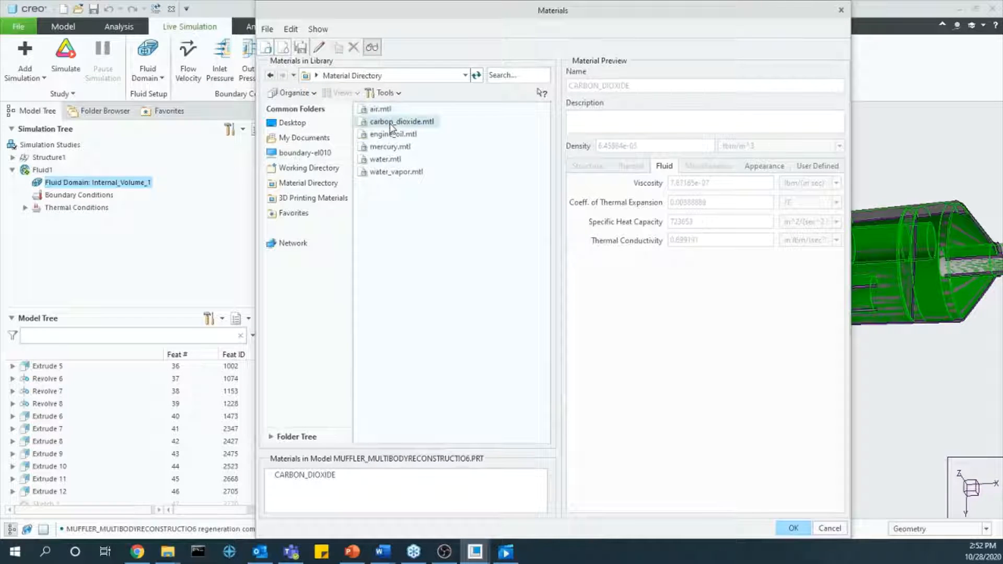
pyautogui.click(340, 474)
pyautogui.click(792, 526)
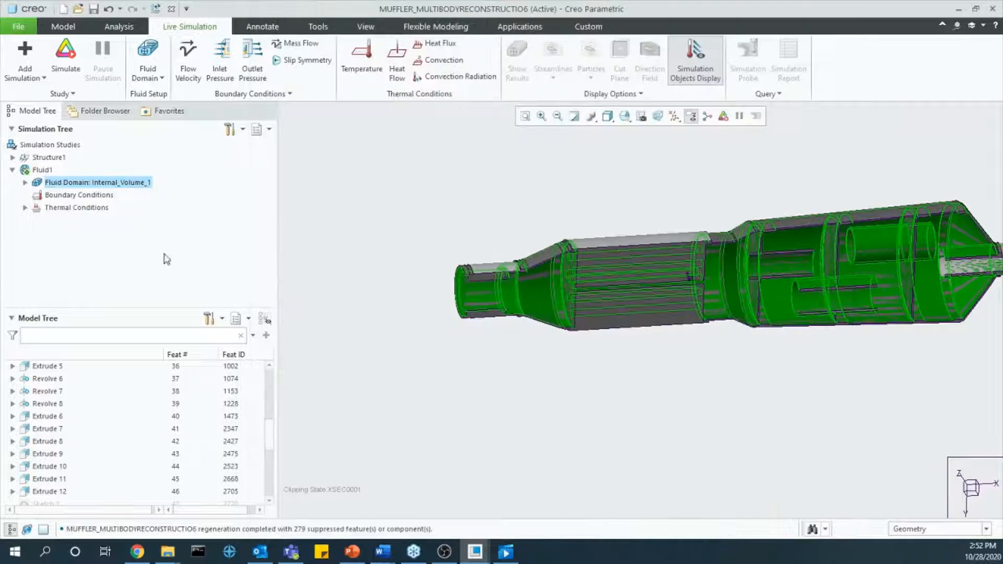
pyautogui.click(25, 183)
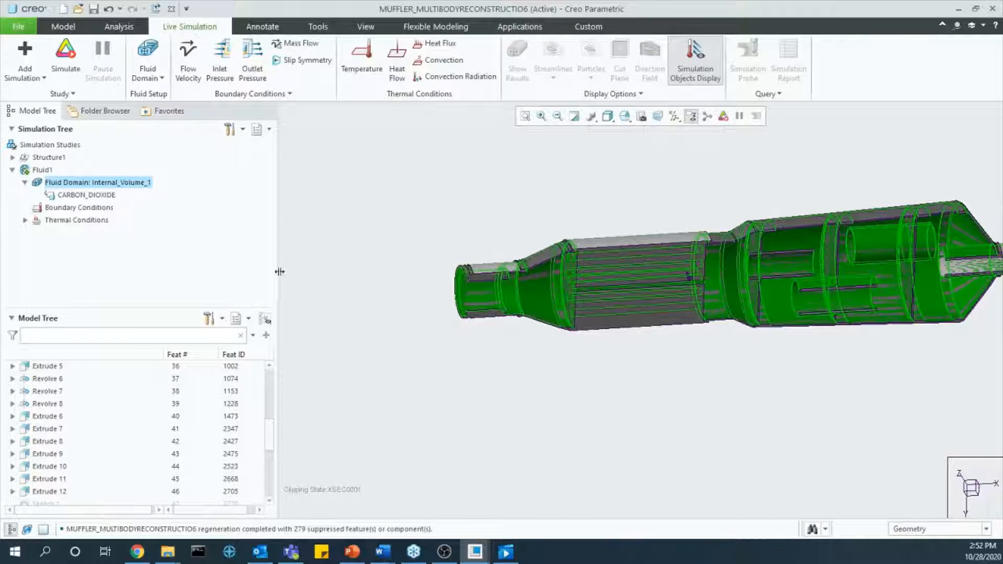
# Step: Apply a flow velocity of 80 m/sec along direction X 1 to the internal volume's end face at the wide pipe
pyautogui.click(391, 210)
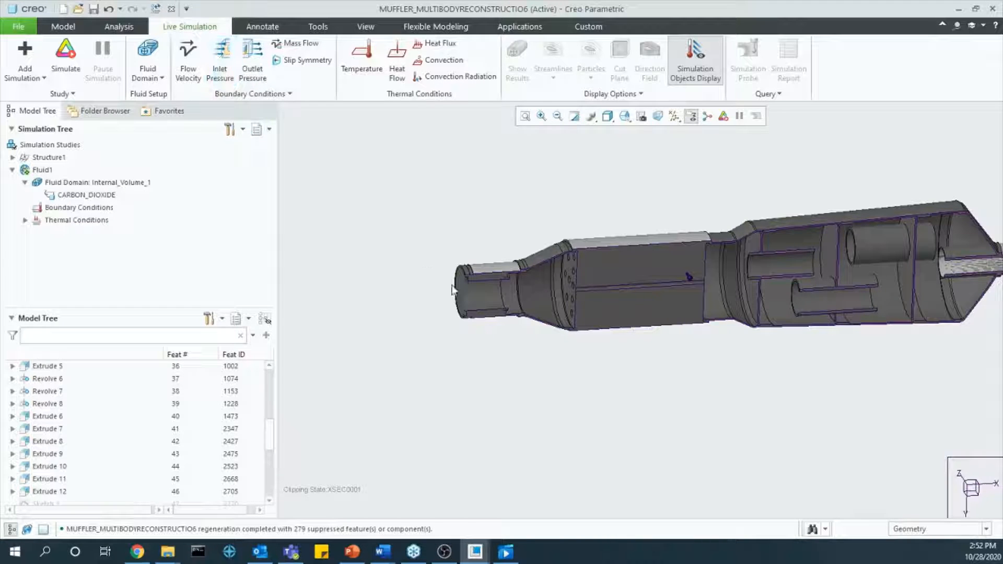
pyautogui.scroll(5, 497, 335)
pyautogui.click(514, 338)
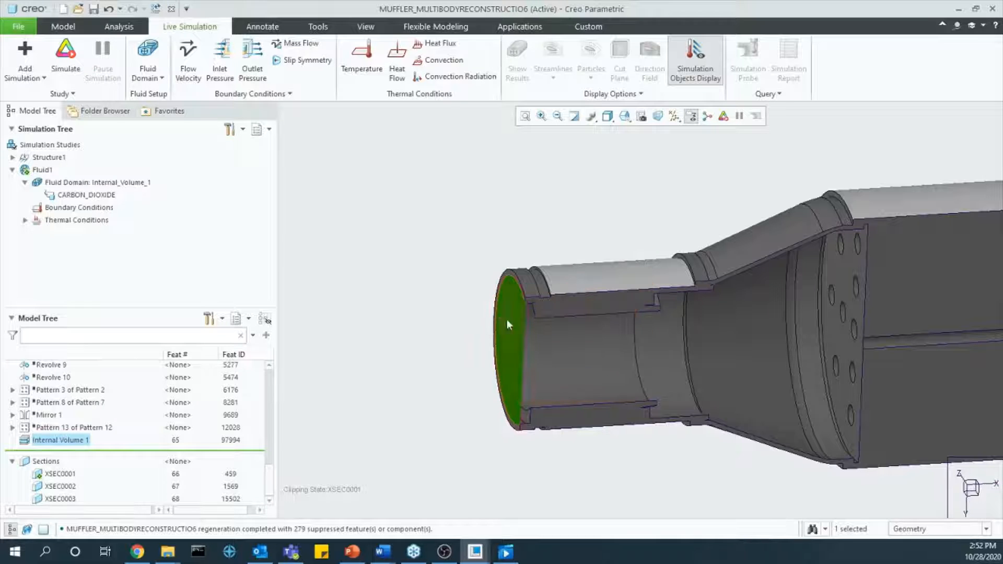
pyautogui.scroll(-4, 506, 306)
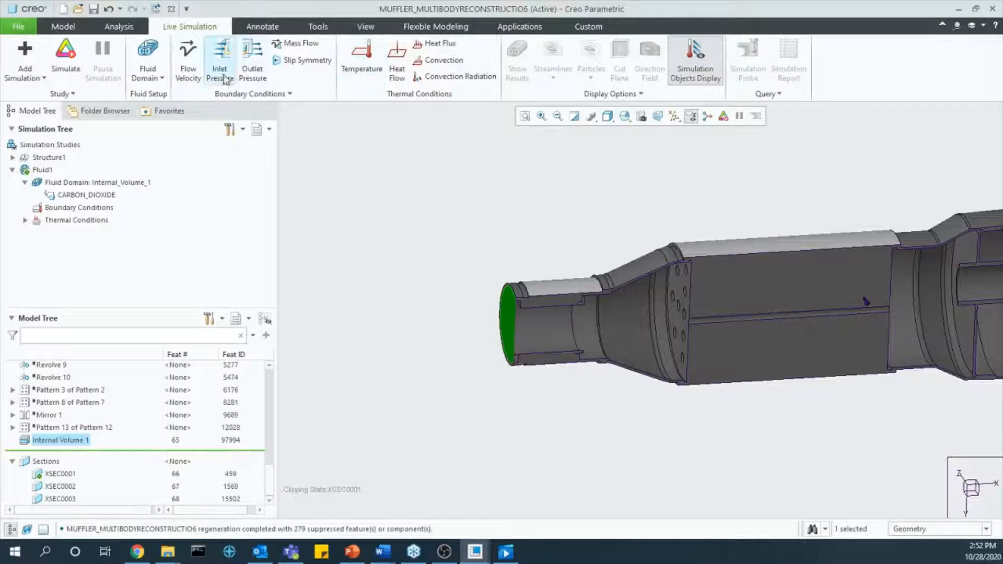
pyautogui.click(188, 59)
pyautogui.moveTo(844, 111); pyautogui.dragTo(282, 109)
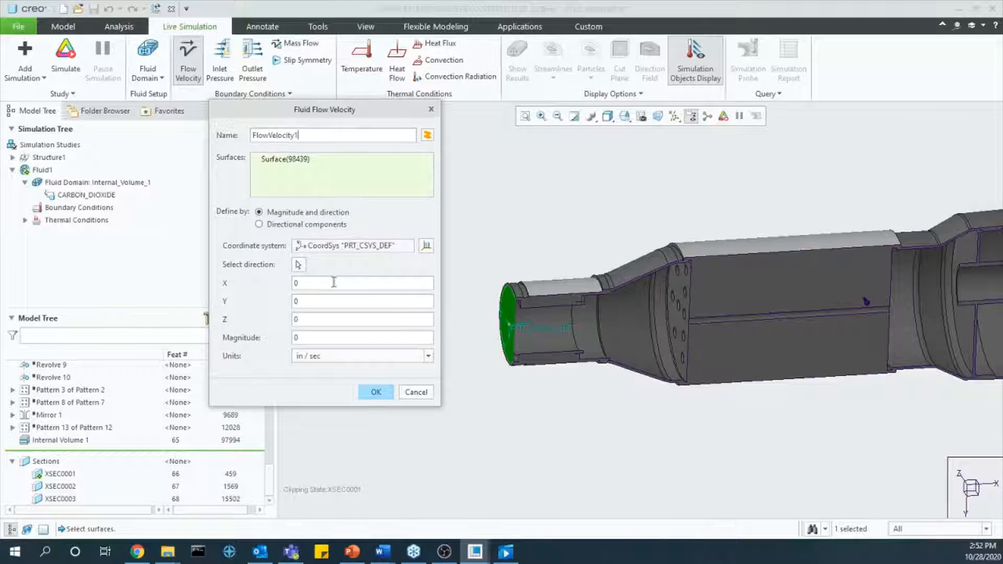
pyautogui.write('1')
pyautogui.click(322, 337)
pyautogui.write('80')
pyautogui.click(330, 357)
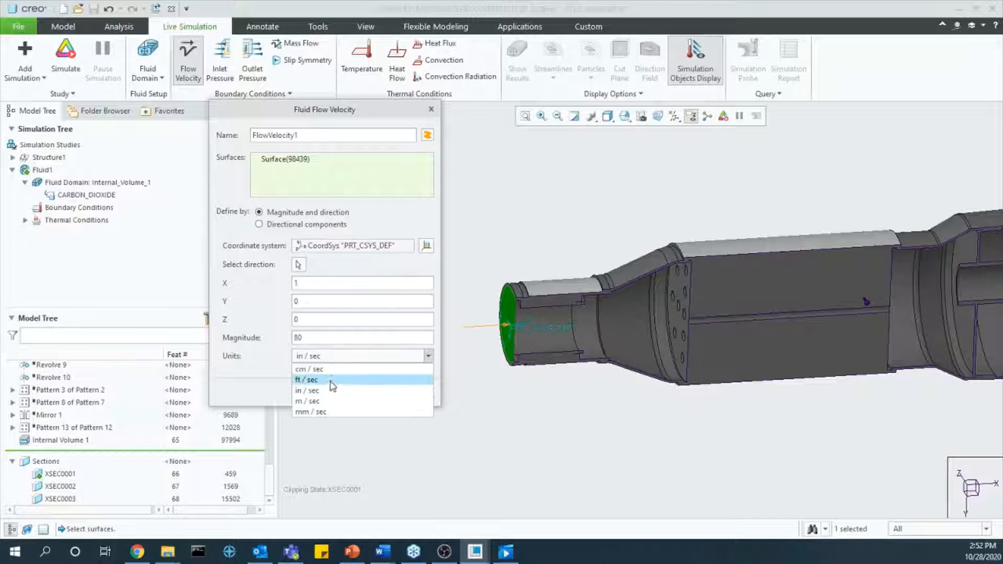
pyautogui.click(328, 407)
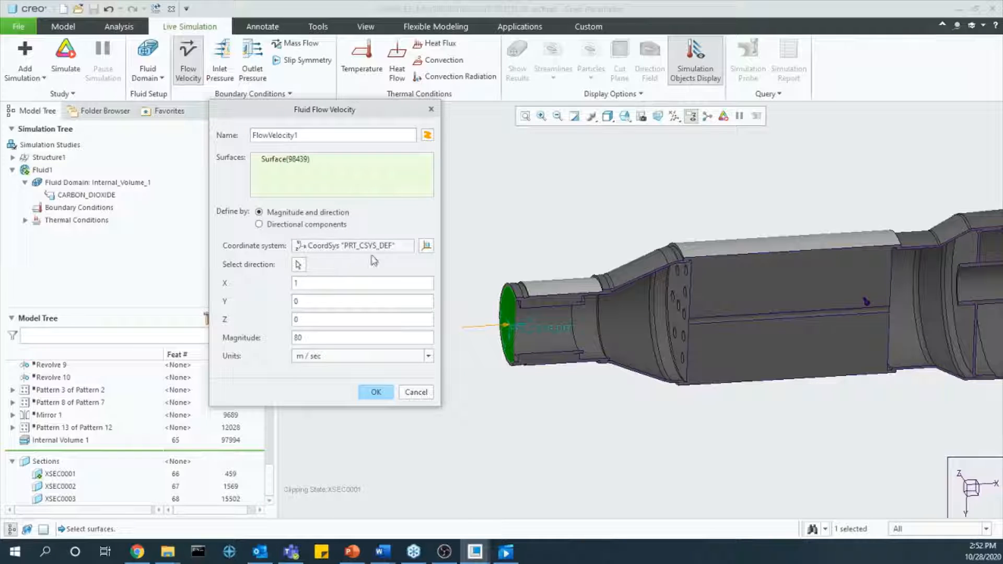
pyautogui.click(387, 396)
# Step: Prescribe a temperature of 700 C on the same inlet face of the wide pipe
pyautogui.click(362, 57)
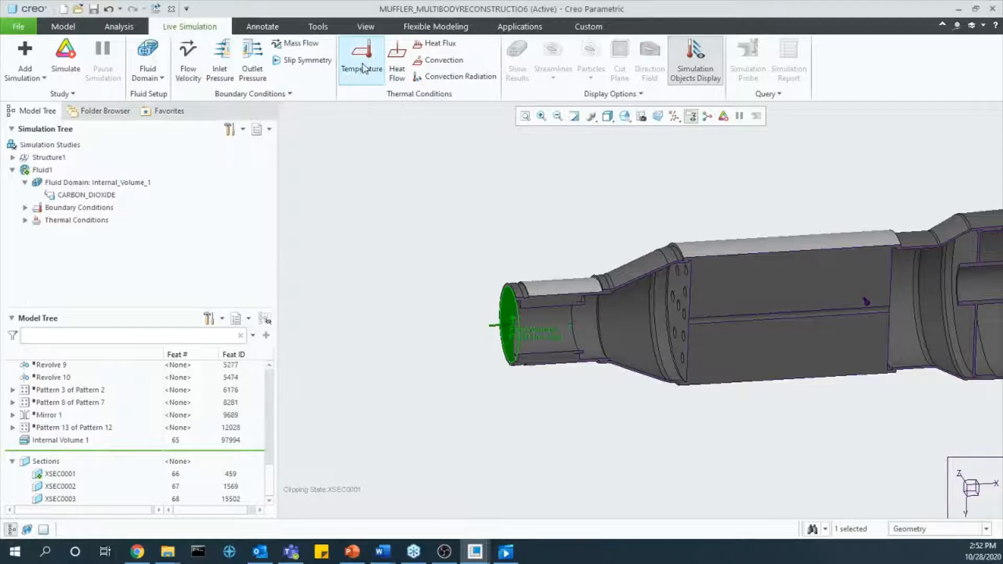
pyautogui.click(509, 316)
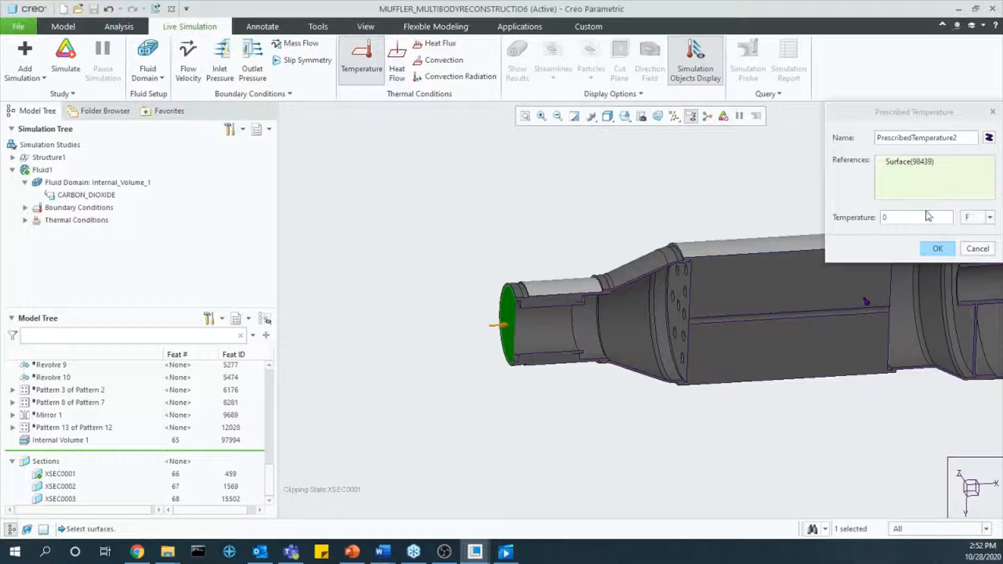
pyautogui.click(976, 218)
pyautogui.click(973, 230)
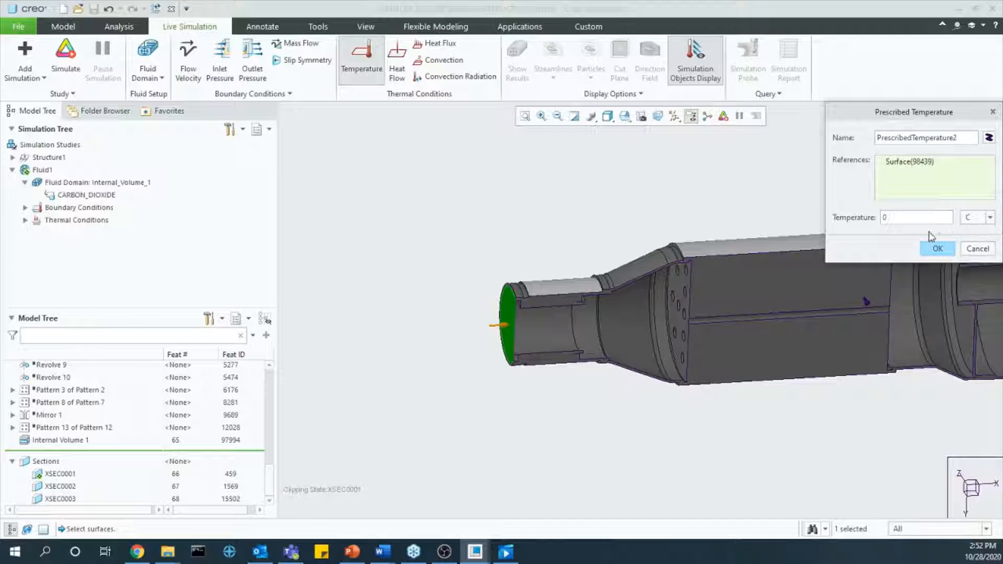
pyautogui.write('700')
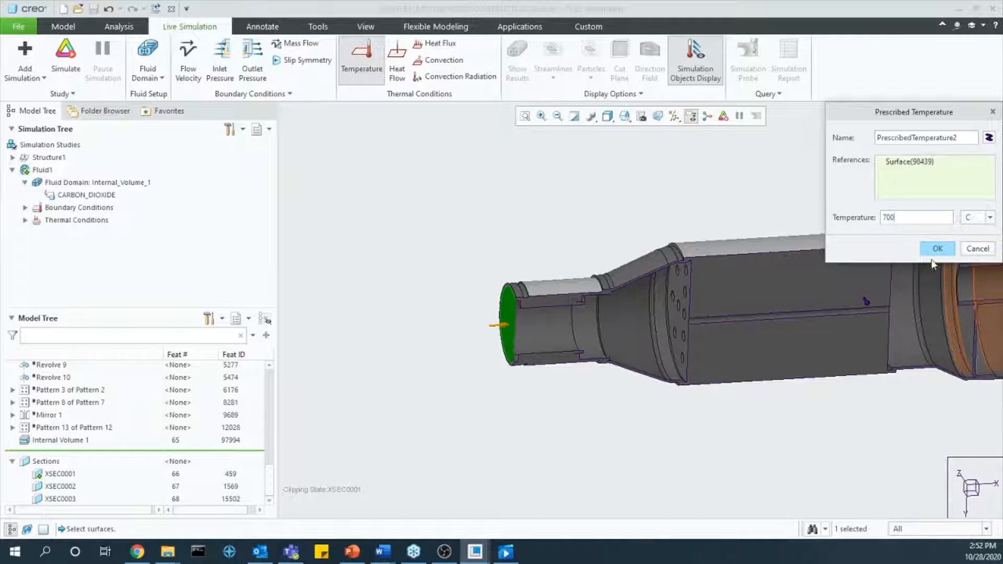
pyautogui.click(938, 248)
# Step: Apply an outlet pressure of 101325 Pa to the internal volume's end face at the narrow pipe
pyautogui.scroll(5, 713, 335)
pyautogui.keyDown('shift'); pyautogui.moveTo(764, 318); pyautogui.dragTo(492, 347, button='middle'); pyautogui.keyUp('shift')
pyautogui.moveTo(722, 322); pyautogui.dragTo(763, 302, button='middle')
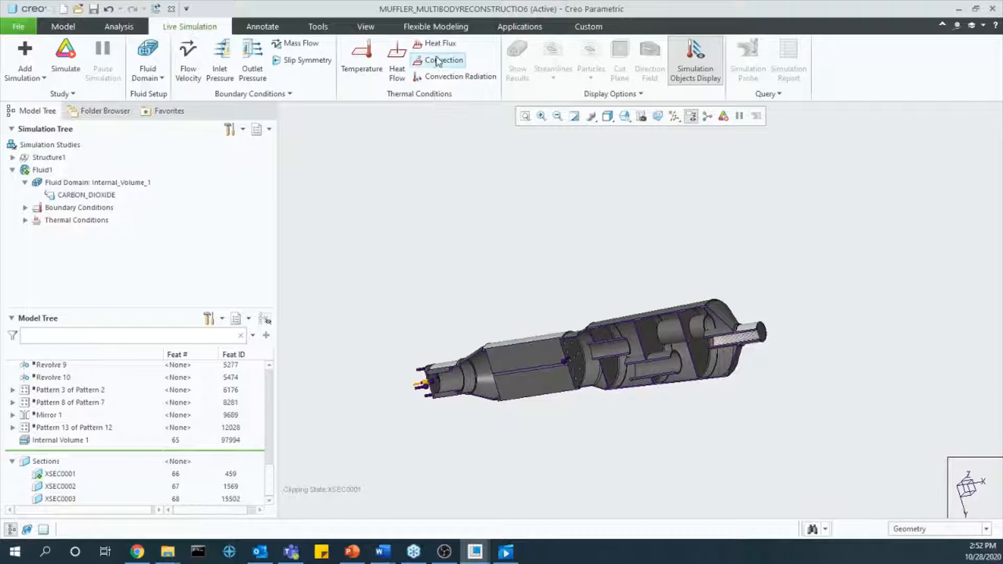
pyautogui.click(253, 57)
pyautogui.scroll(-5, 758, 334)
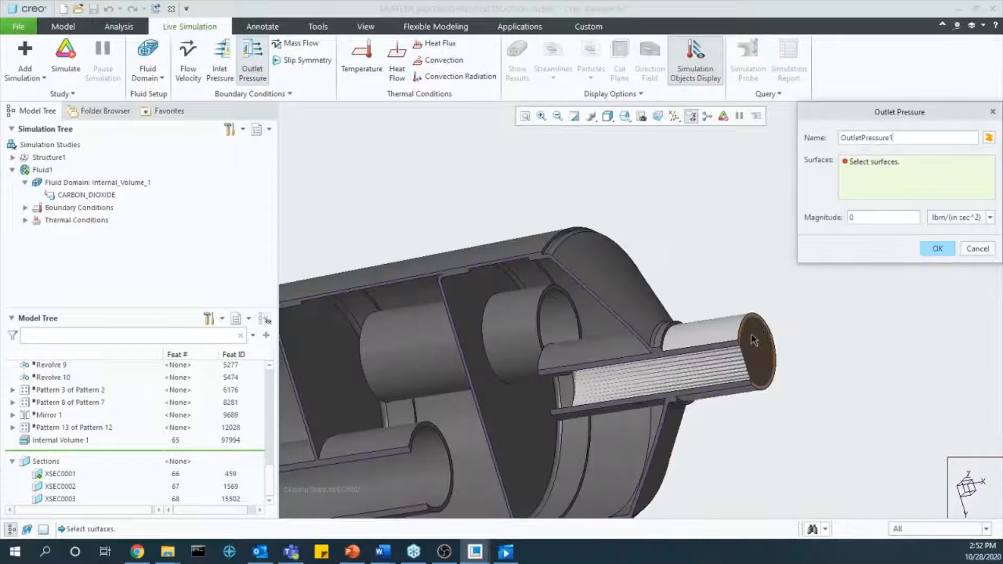
pyautogui.click(757, 351)
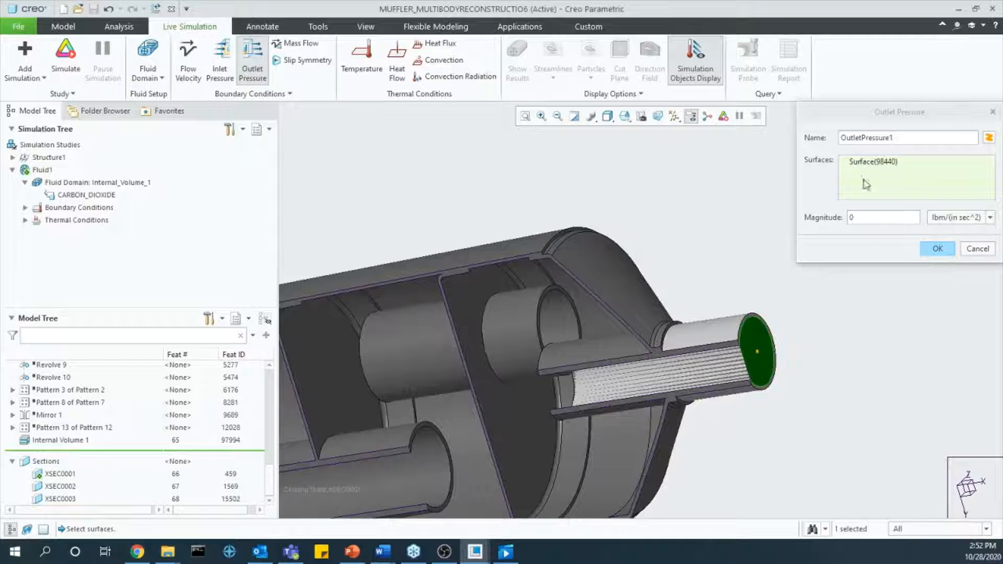
pyautogui.click(933, 221)
pyautogui.click(936, 337)
pyautogui.doubleClick(899, 221)
pyautogui.write('101325')
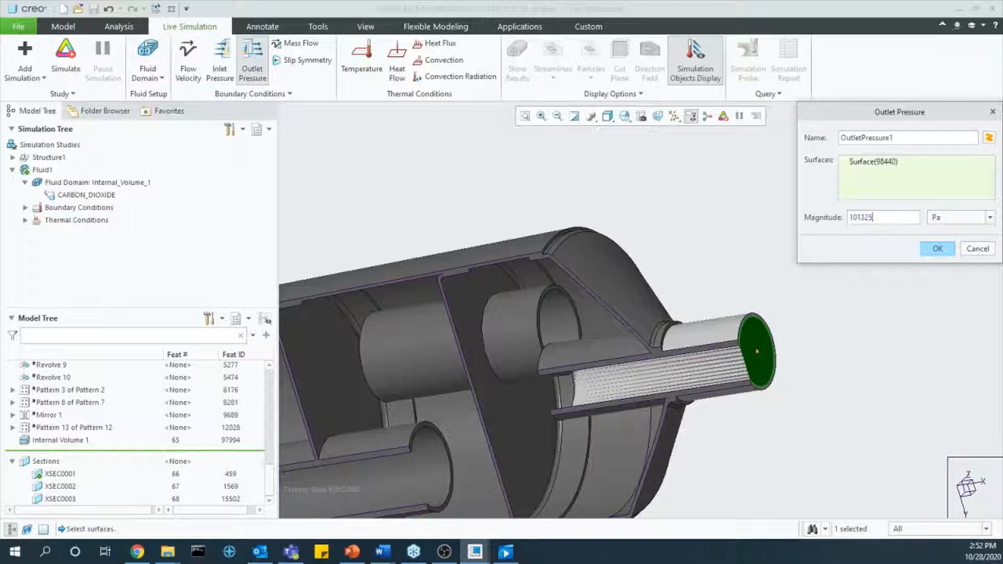
pyautogui.click(953, 254)
# Step: Deactivate cross-section XSEC0001 so the whole muffler is shown, and run the live fluid simulation
pyautogui.scroll(-5, 912, 214)
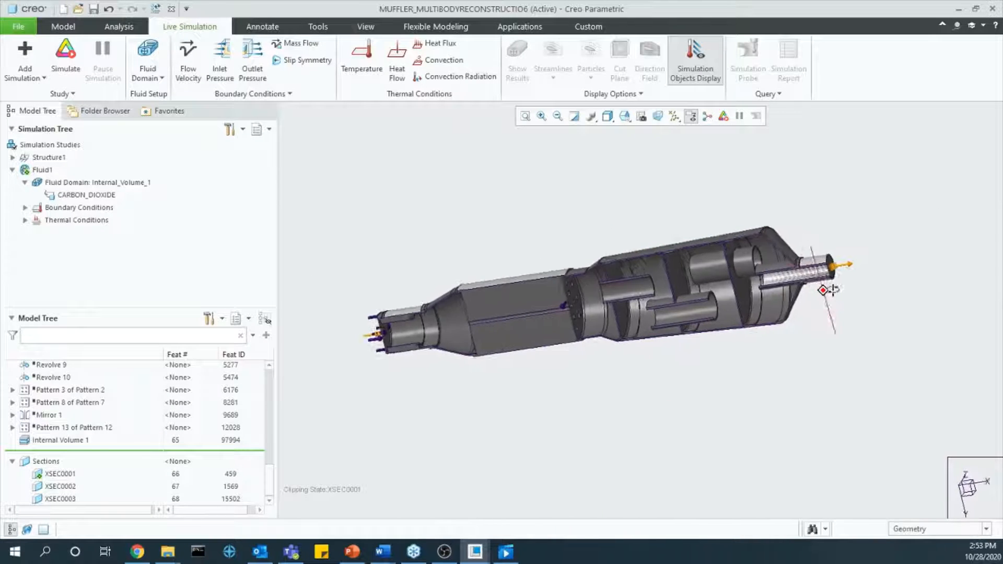
pyautogui.moveTo(833, 291); pyautogui.dragTo(818, 283, button='middle')
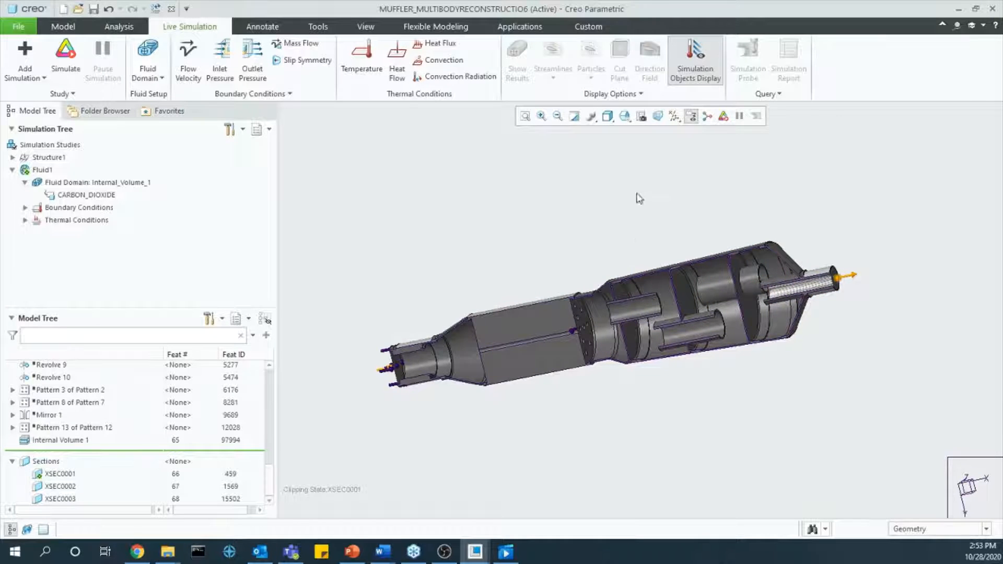
pyautogui.scroll(-2, 607, 235)
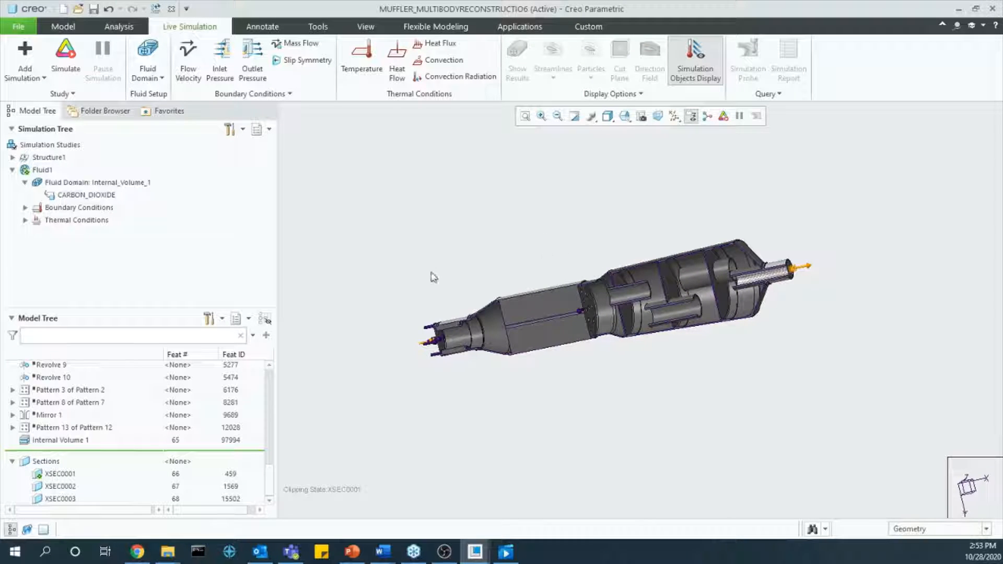
pyautogui.click(69, 476)
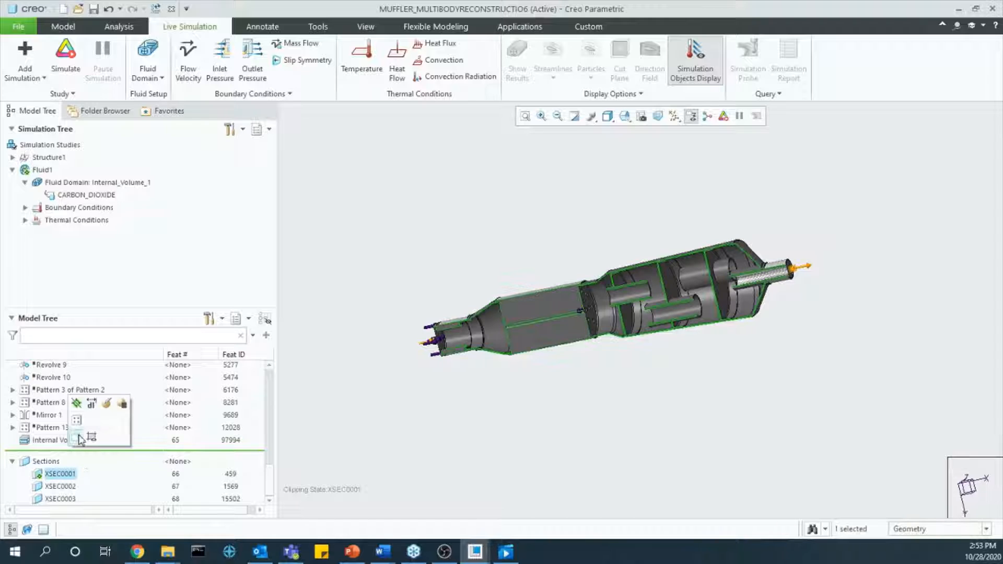
pyautogui.click(77, 405)
pyautogui.moveTo(530, 261); pyautogui.dragTo(546, 263, button='middle')
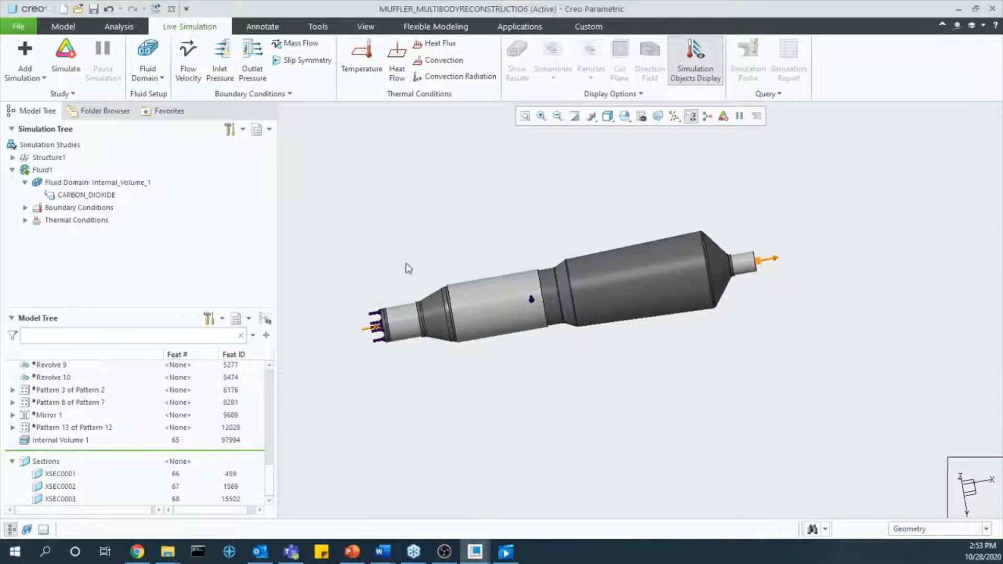
pyautogui.click(71, 67)
pyautogui.scroll(4, 431, 329)
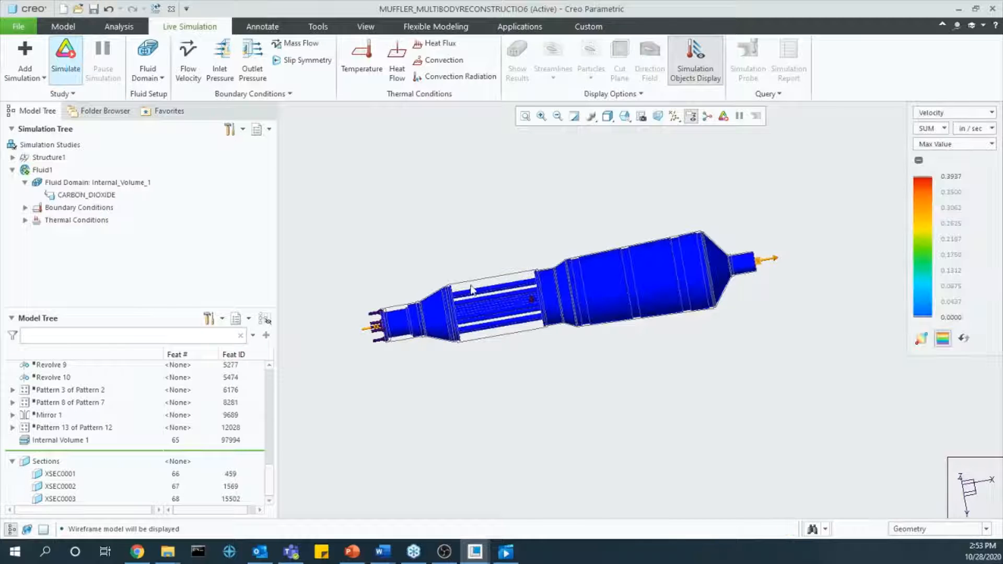
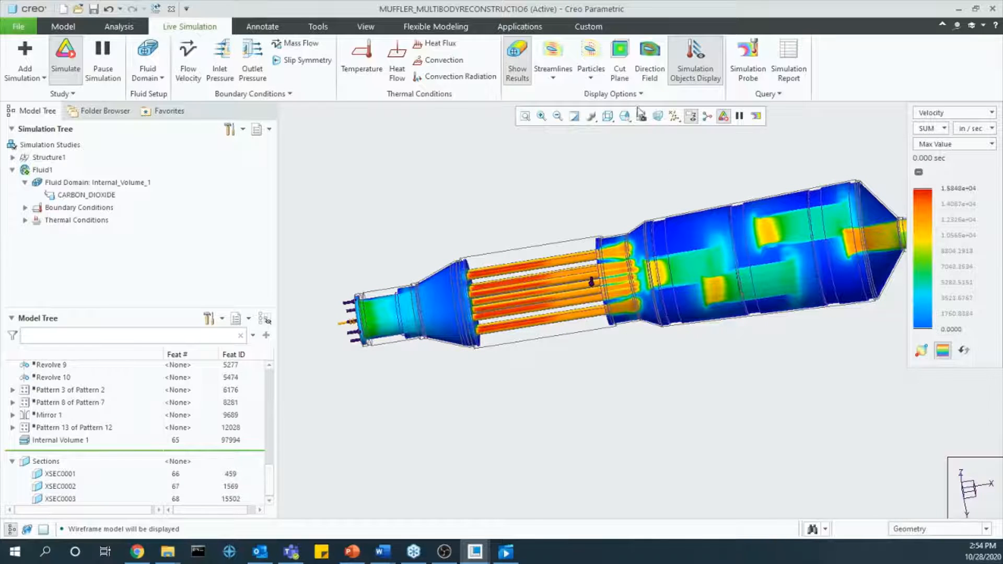
# Step: Show the velocity results on a cut plane along the muffler and add a direction field
pyautogui.click(626, 52)
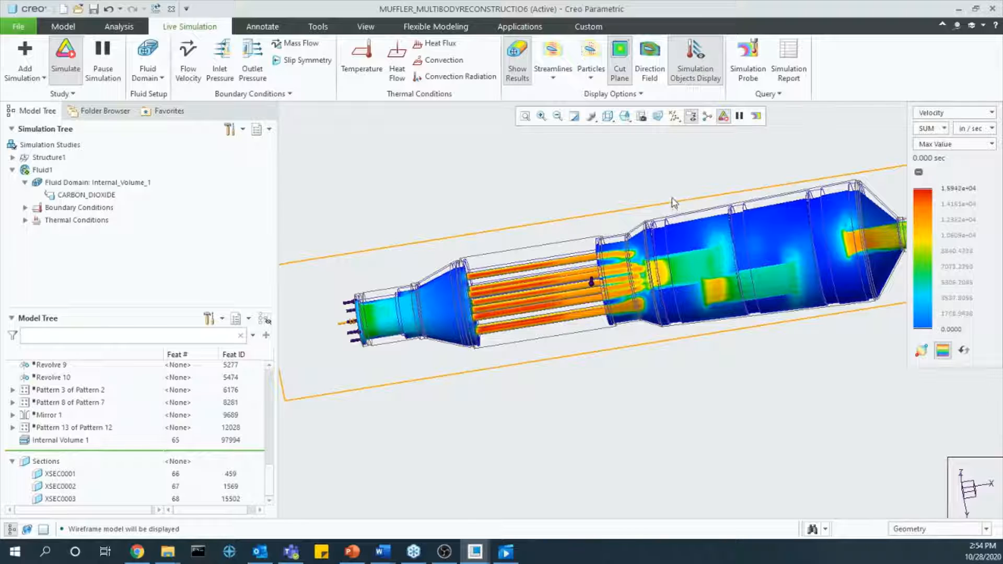
pyautogui.moveTo(674, 204); pyautogui.dragTo(659, 115, button='middle')
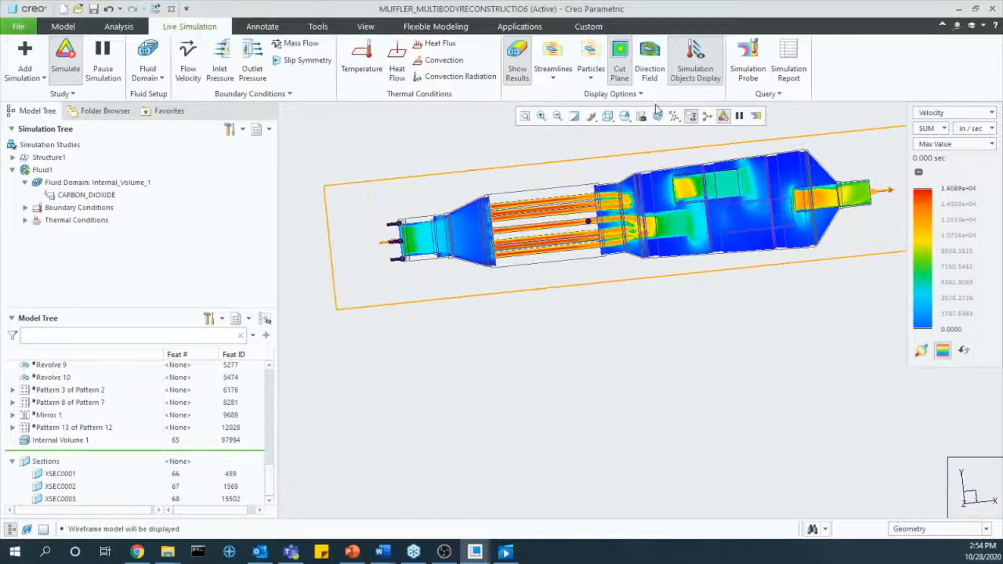
pyautogui.click(620, 61)
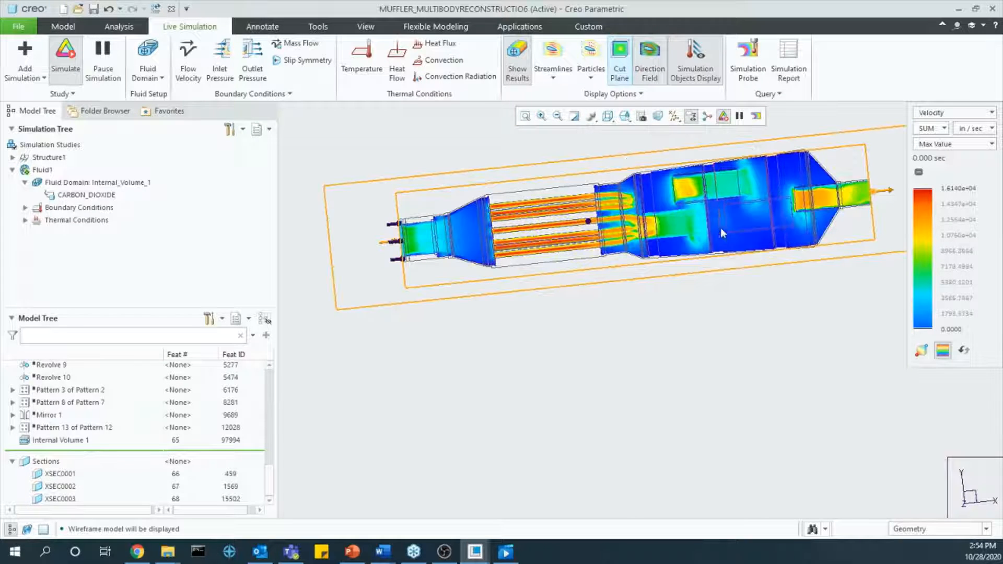
# Step: Set the selection filter to Fluid Objects and select the fluid cut plane to display its dragger
pyautogui.click(916, 532)
pyautogui.click(921, 519)
pyautogui.click(924, 532)
pyautogui.click(925, 514)
pyautogui.click(927, 530)
pyautogui.click(912, 515)
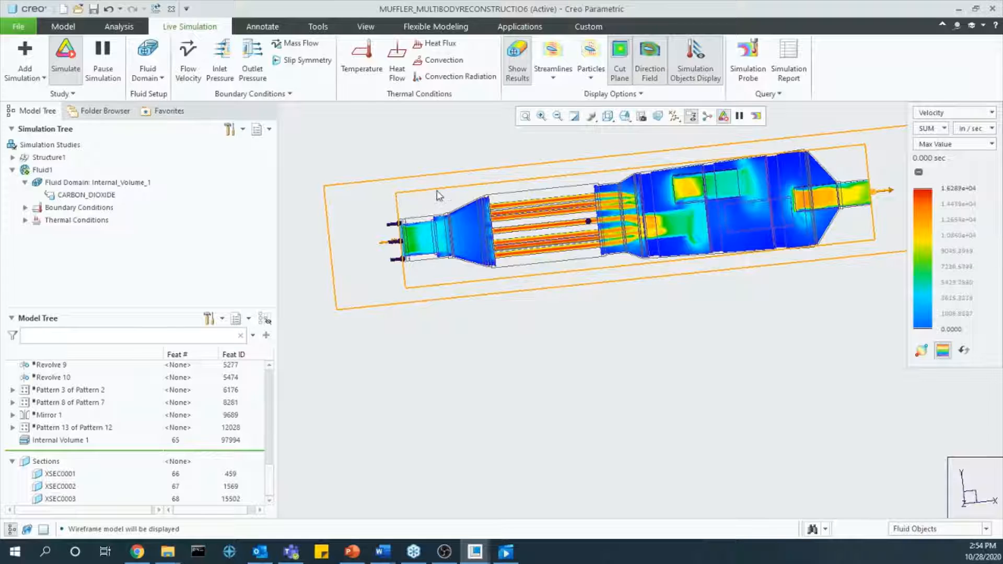
pyautogui.click(414, 182)
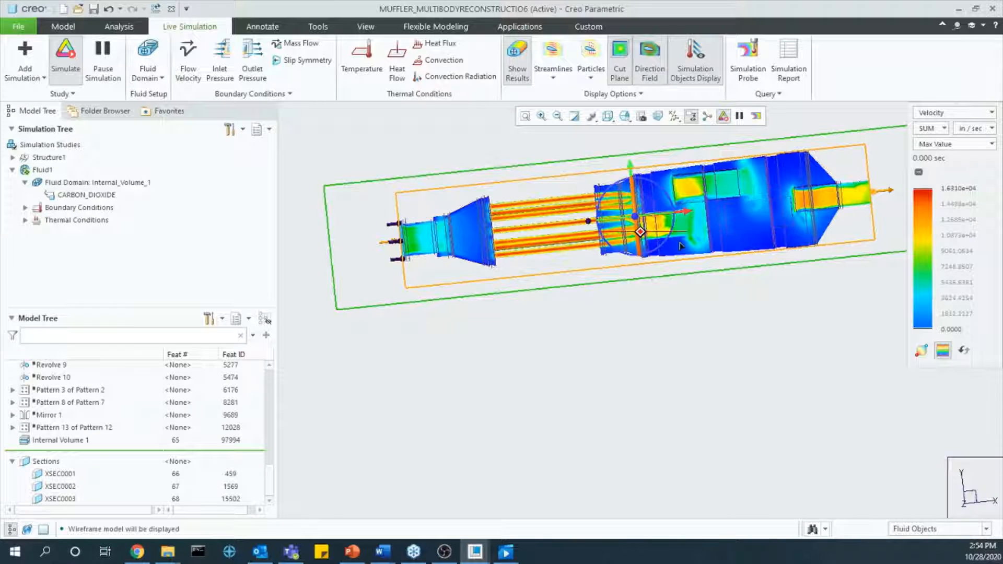
pyautogui.moveTo(674, 243); pyautogui.dragTo(646, 208, button='middle')
pyautogui.scroll(-2, 645, 214)
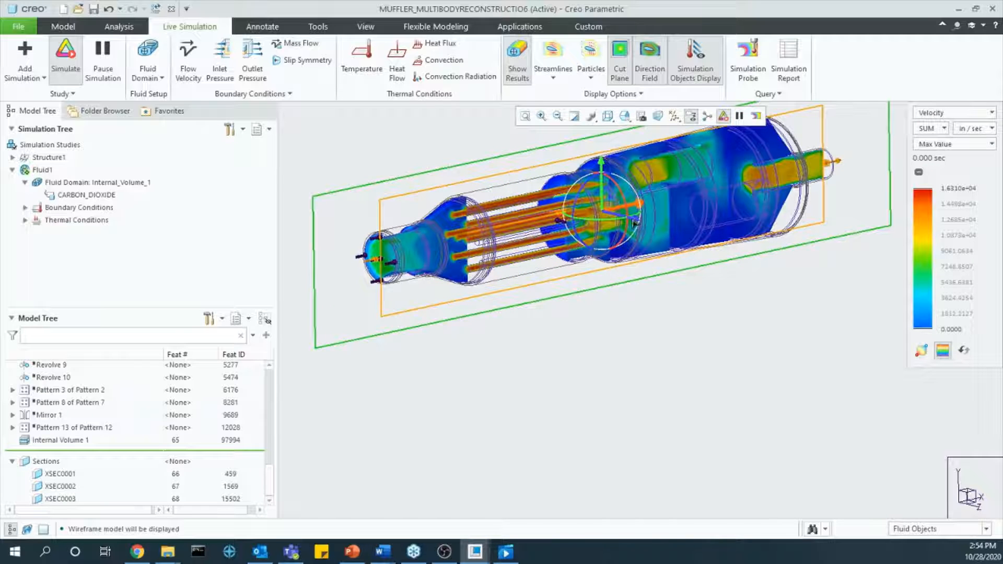
pyautogui.scroll(-1, 634, 225)
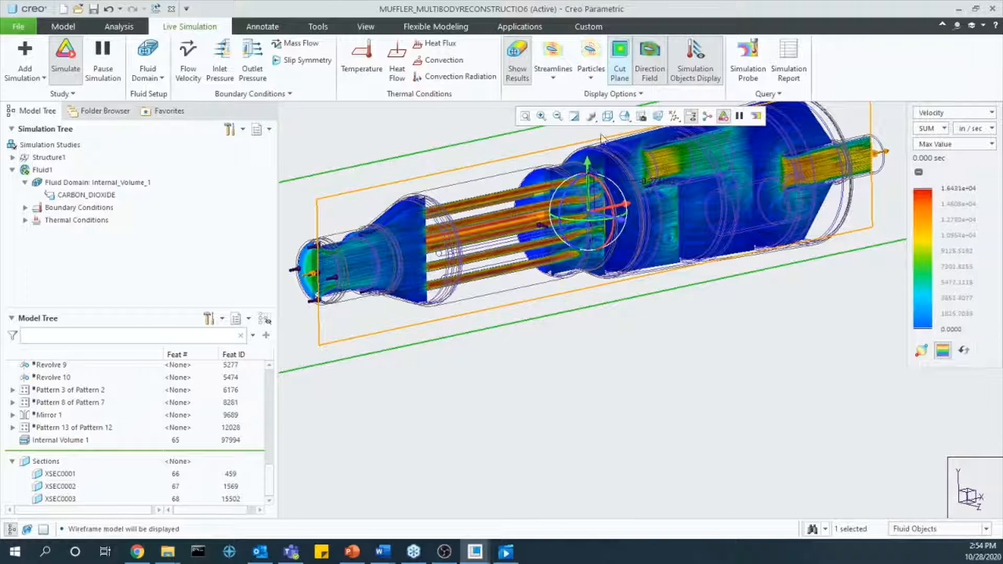
# Step: Reset the selection filter to Geometry
pyautogui.click(915, 530)
pyautogui.click(921, 394)
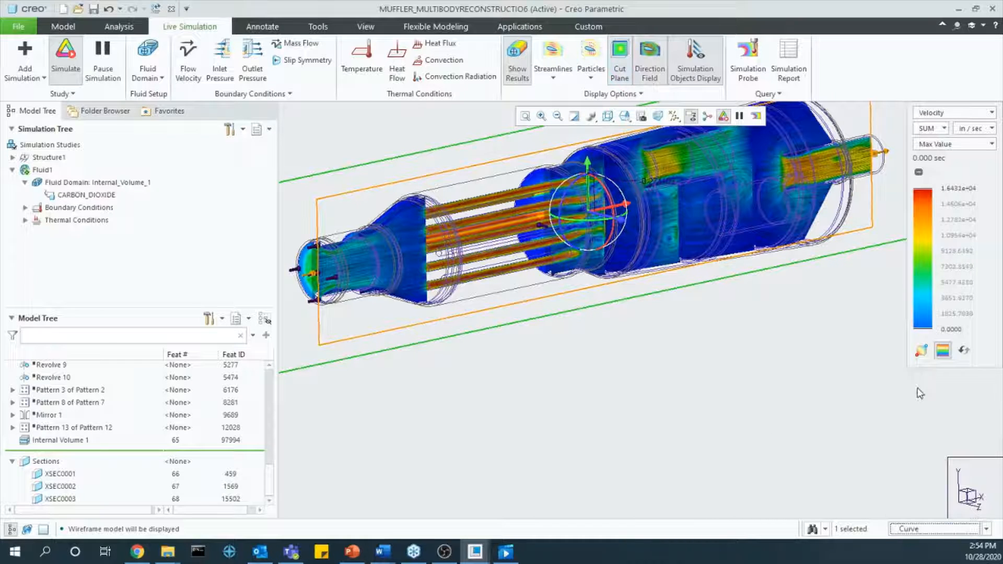
pyautogui.click(931, 526)
pyautogui.click(921, 421)
pyautogui.click(936, 530)
pyautogui.click(941, 502)
pyautogui.click(928, 530)
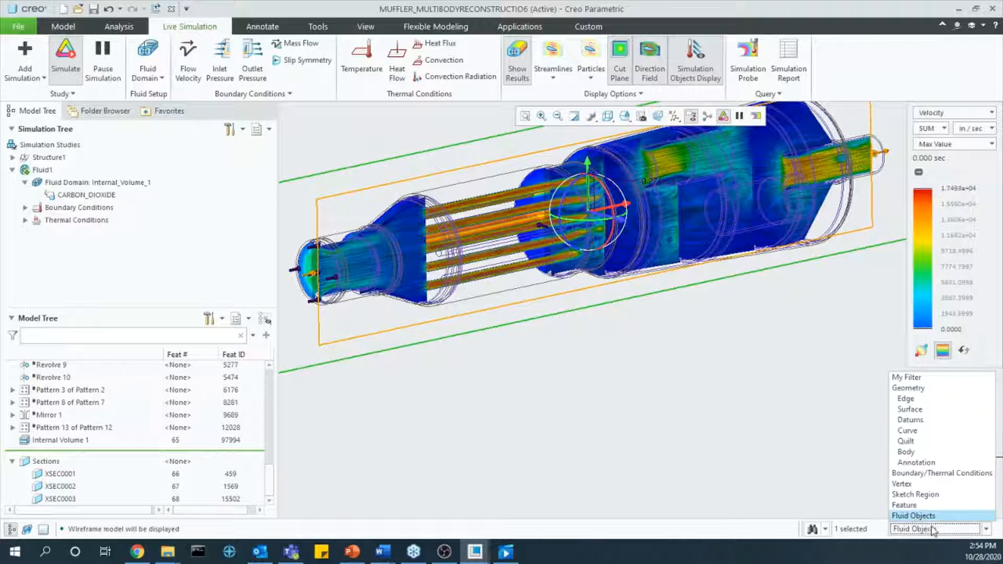
pyautogui.click(928, 389)
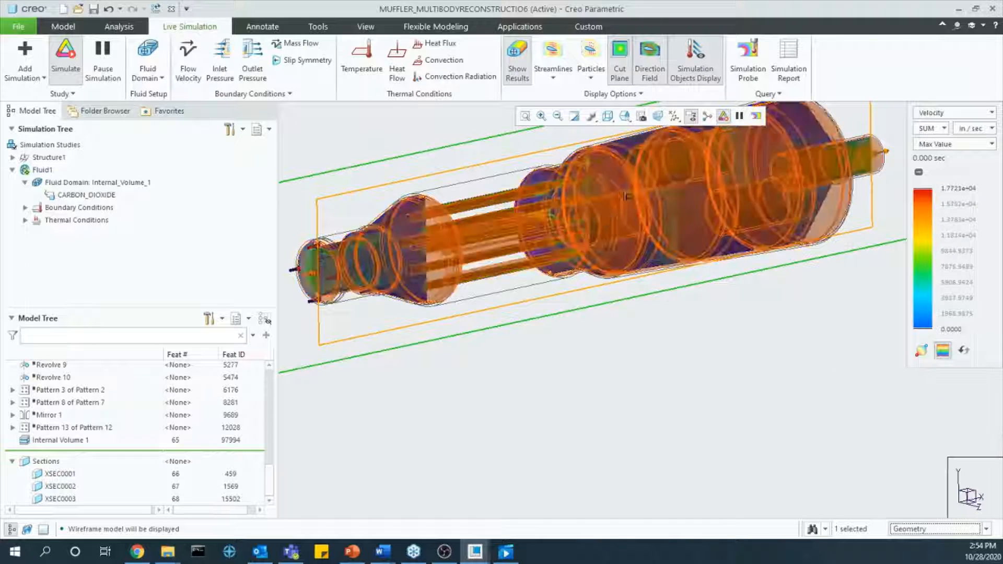
# Step: Turn off the cut plane and direction field, and show the flow through the muffler as particles
pyautogui.moveTo(685, 265); pyautogui.dragTo(644, 242, button='middle')
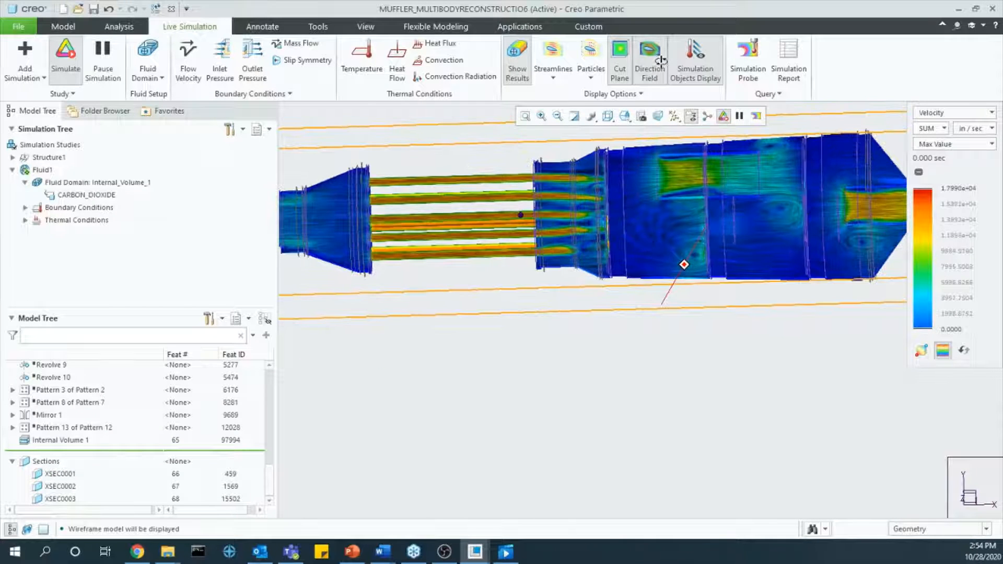
pyautogui.click(625, 55)
pyautogui.click(648, 60)
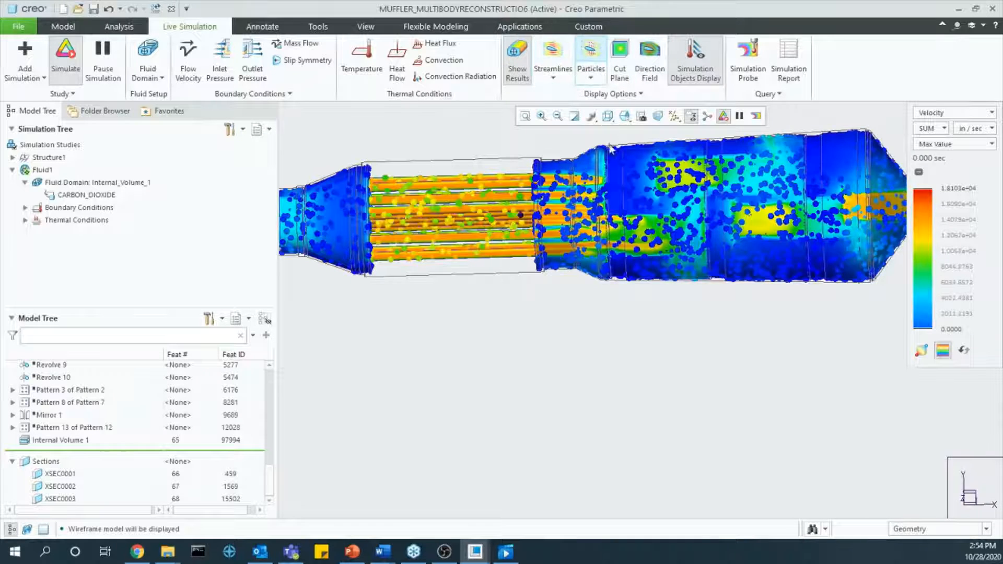
# Step: In the particle options, reduce the particle size, slightly lower the maximum gate and add some transparency
pyautogui.moveTo(614, 241)
pyautogui.mouseDown(button='middle')
pyautogui.moveTo(613, 277)
pyautogui.moveTo(623, 240)
pyautogui.moveTo(601, 157)
pyautogui.mouseUp(button='middle')
pyautogui.click(591, 78)
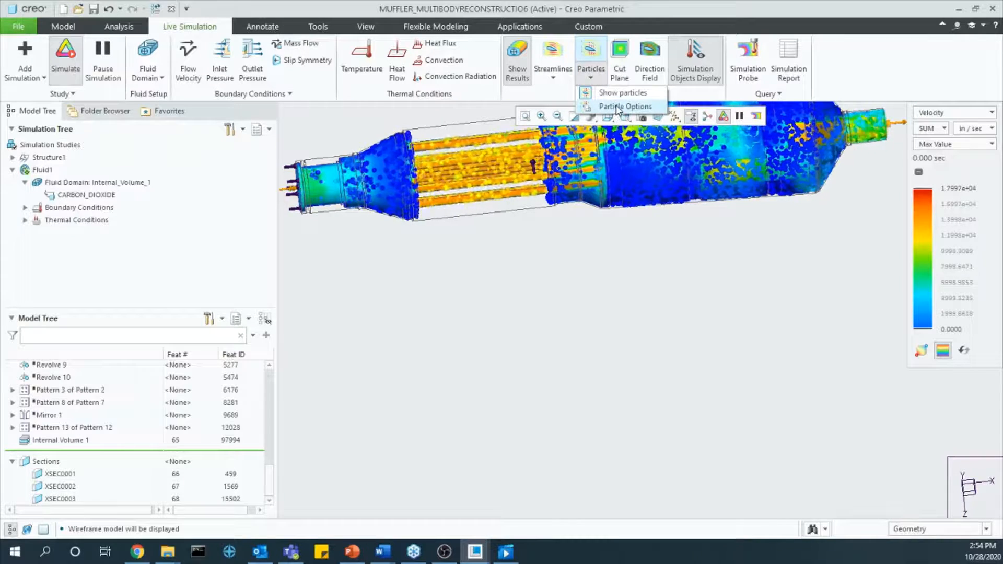
pyautogui.click(621, 107)
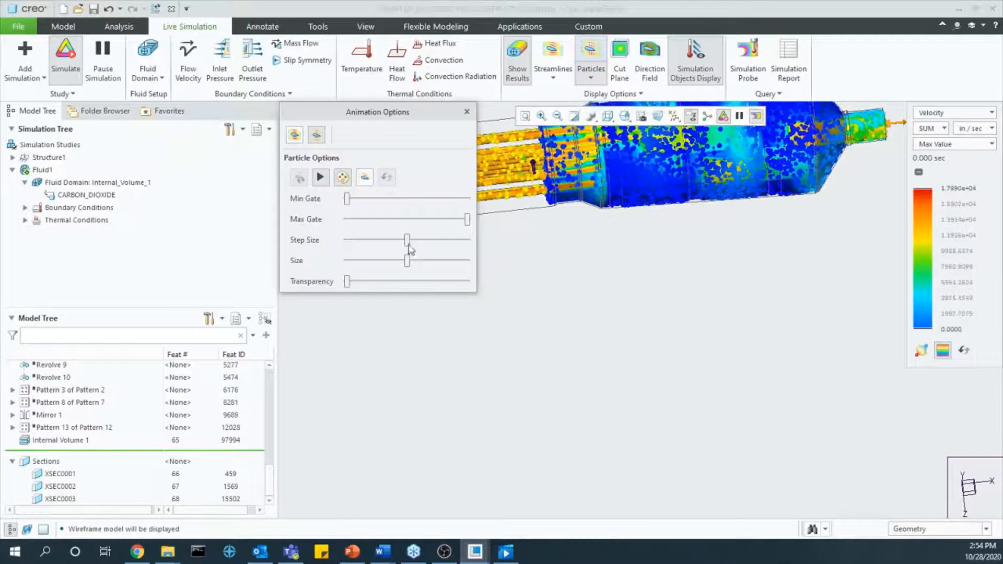
pyautogui.moveTo(407, 261); pyautogui.dragTo(389, 262)
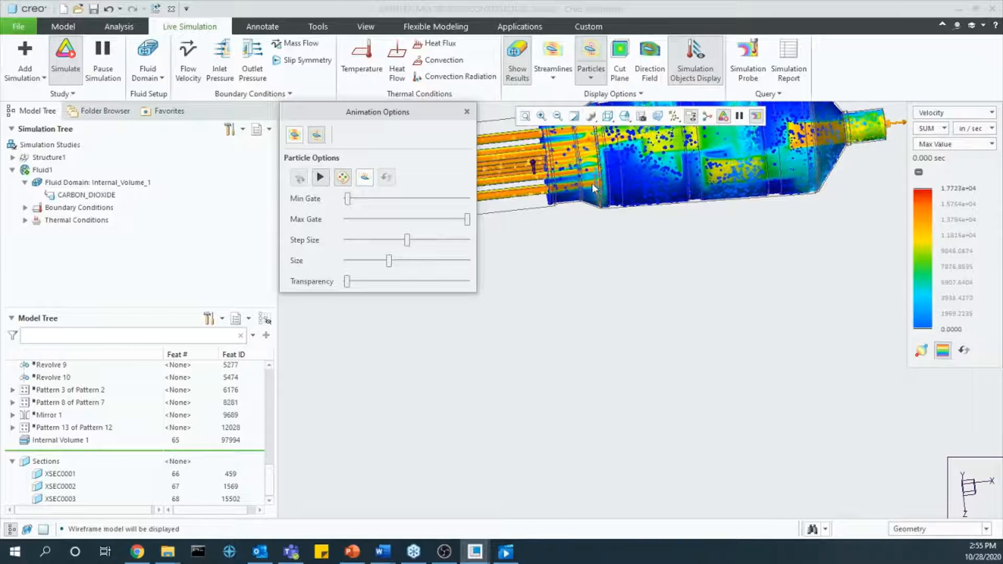
pyautogui.moveTo(468, 219)
pyautogui.mouseDown()
pyautogui.moveTo(447, 219)
pyautogui.moveTo(457, 221)
pyautogui.mouseUp()
pyautogui.moveTo(347, 282); pyautogui.dragTo(373, 290)
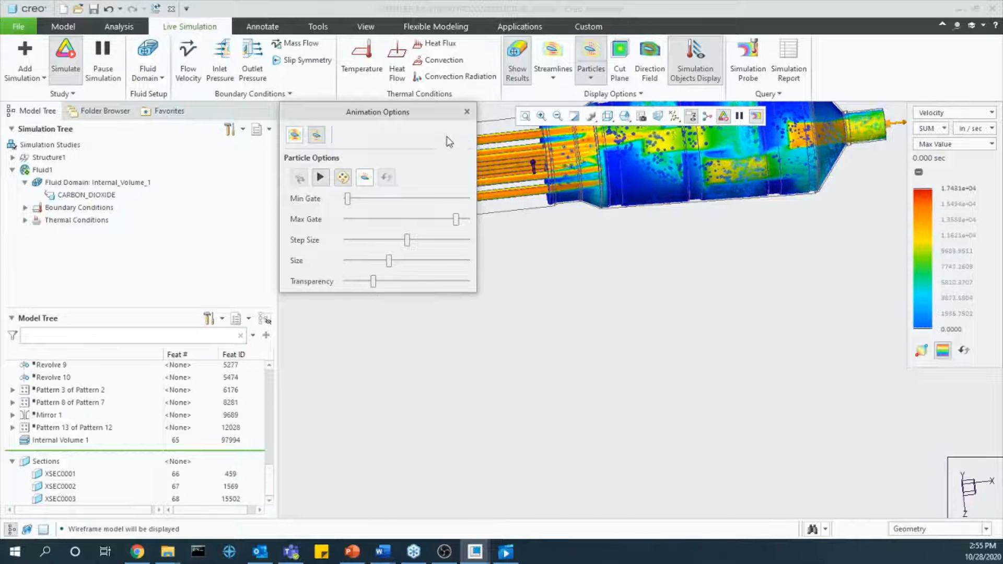
pyautogui.click(467, 112)
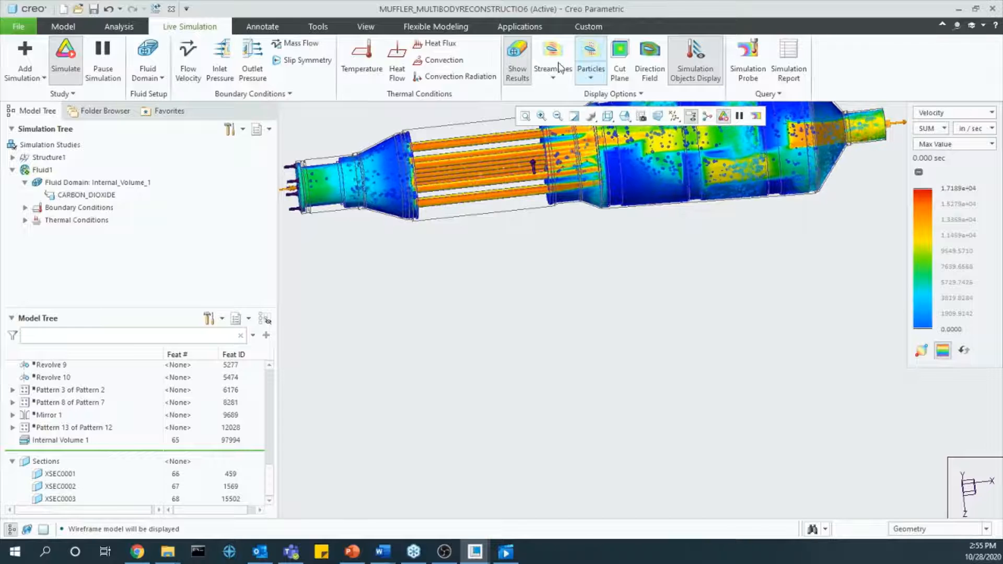
# Step: Turn off the particle display and stop the live fluid simulation of the muffler
pyautogui.click(589, 60)
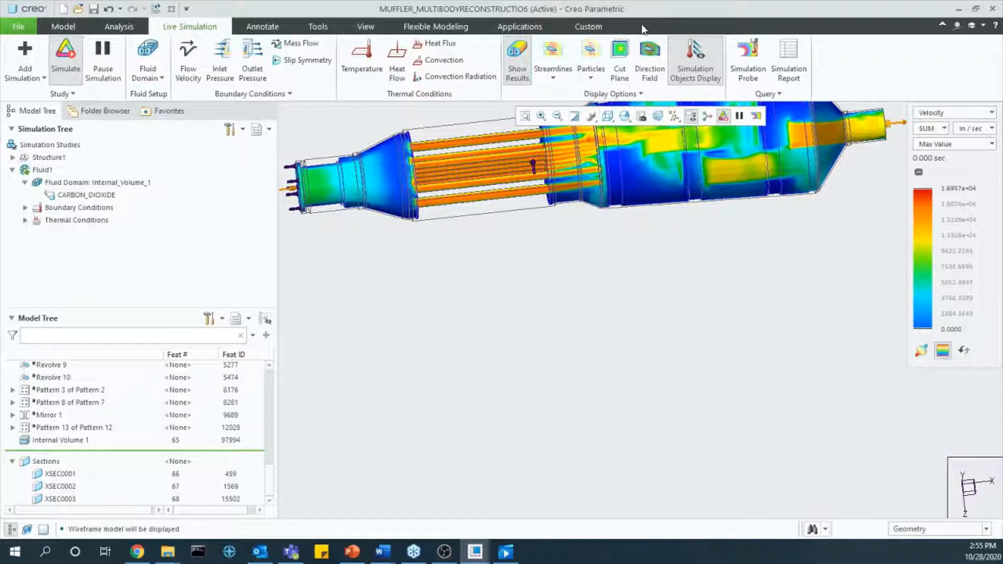
pyautogui.scroll(2, 594, 176)
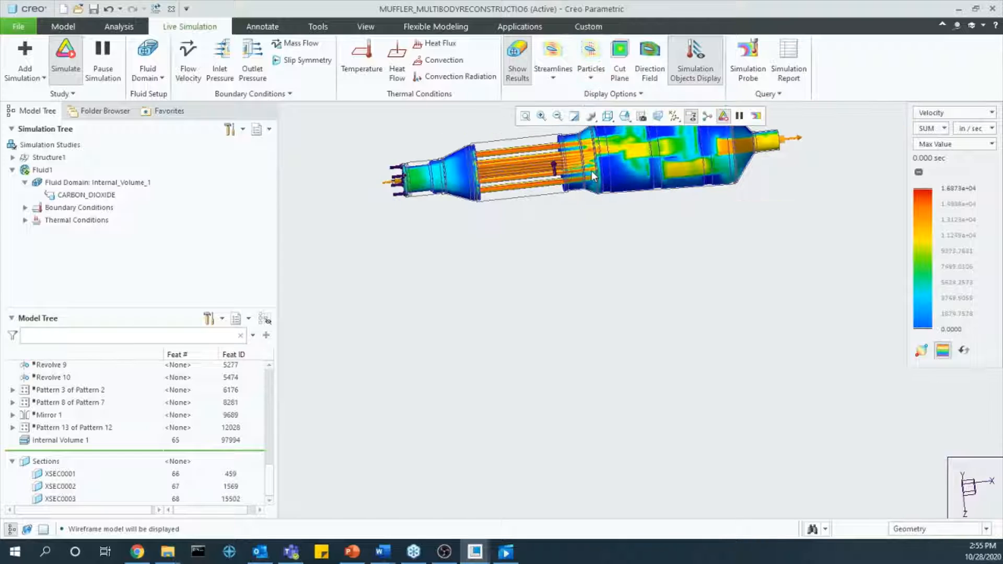
pyautogui.moveTo(593, 138)
pyautogui.keyDown('shift'); pyautogui.mouseDown(button='middle')
pyautogui.moveTo(601, 206)
pyautogui.moveTo(603, 177)
pyautogui.mouseUp(button='middle'); pyautogui.keyUp('shift')
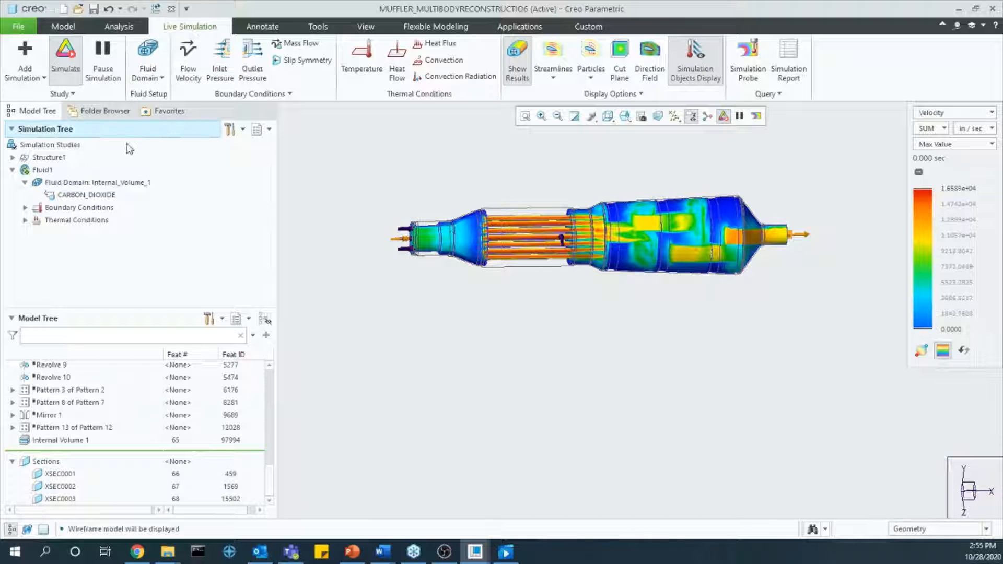
pyautogui.scroll(2, 679, 214)
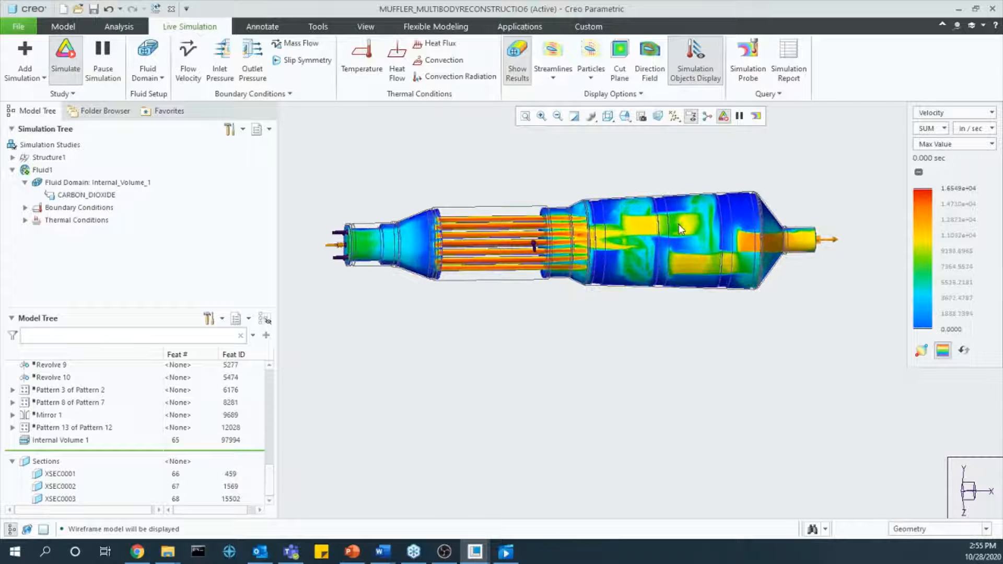
pyautogui.moveTo(627, 253)
pyautogui.mouseDown(button='middle')
pyautogui.moveTo(649, 240)
pyautogui.moveTo(640, 244)
pyautogui.mouseUp(button='middle')
pyautogui.click(81, 63)
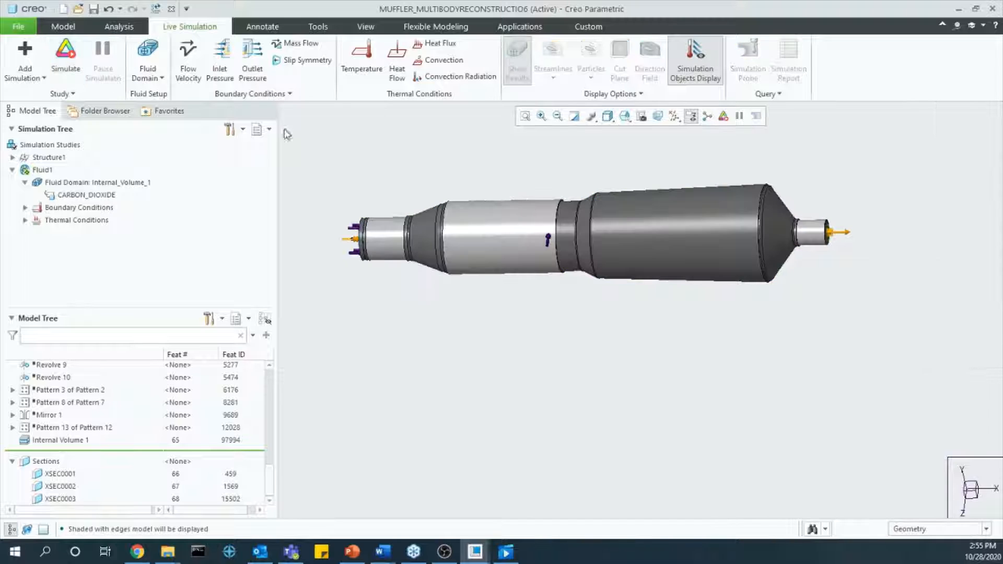
# Step: Activate cross-section XSEC0001 and orient the view normal to it to expose the muffler's inner pipes
pyautogui.click(61, 473)
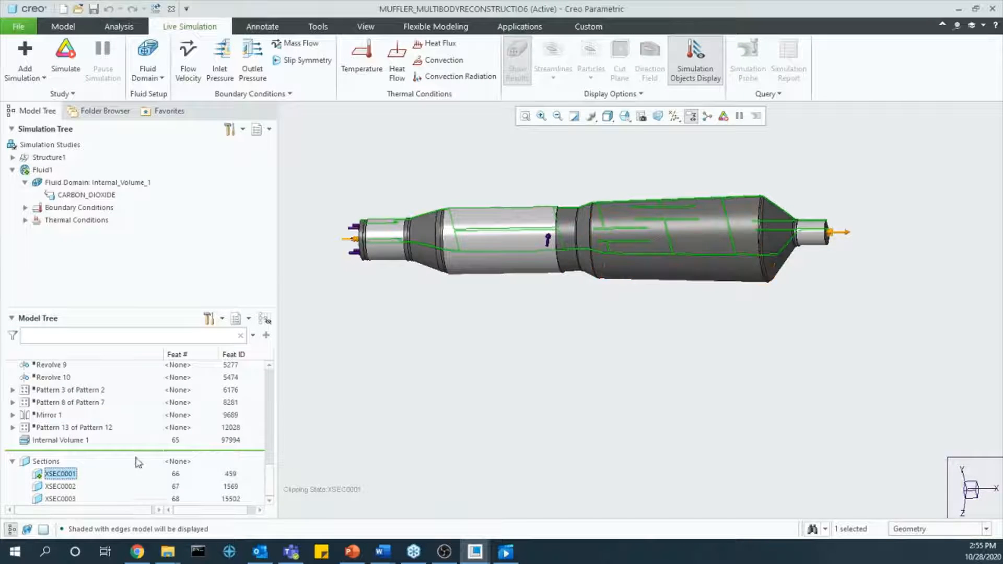
pyautogui.click(60, 477)
pyautogui.click(69, 432)
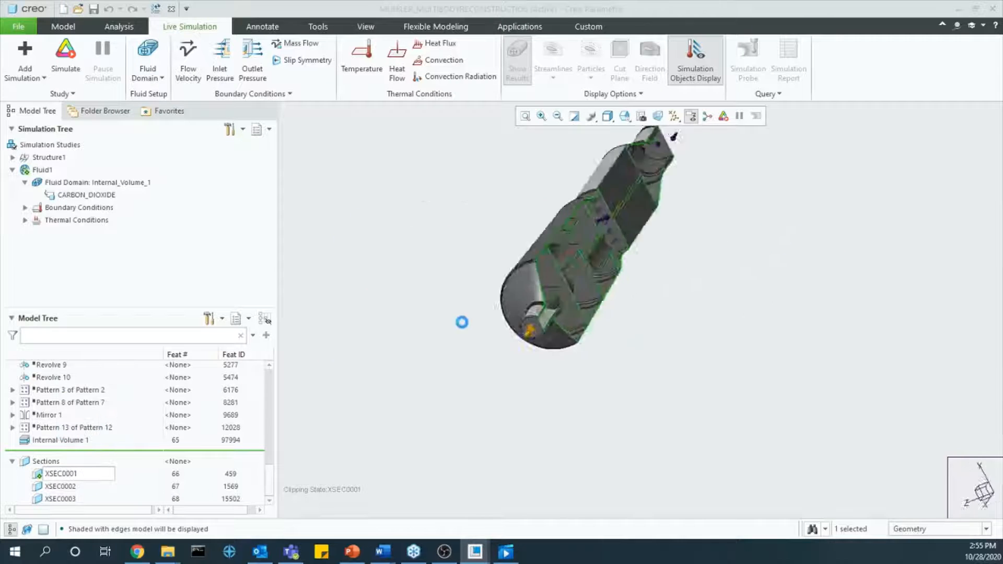
pyautogui.scroll(3, 541, 215)
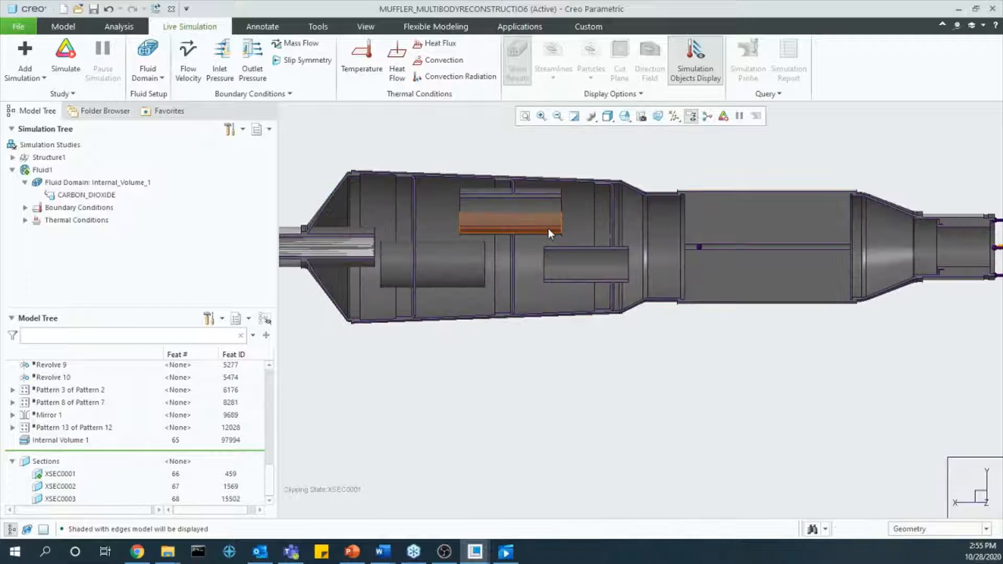
# Step: Lengthen the inner pipe Extrude 7 toward the outlet so it passes through the middle baffle
pyautogui.click(547, 228)
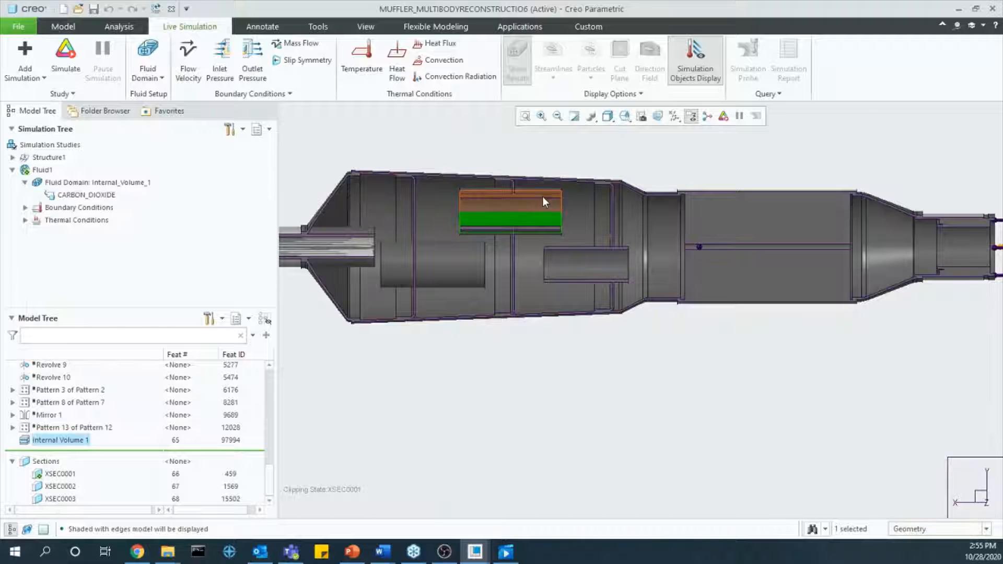
pyautogui.scroll(5, 554, 197)
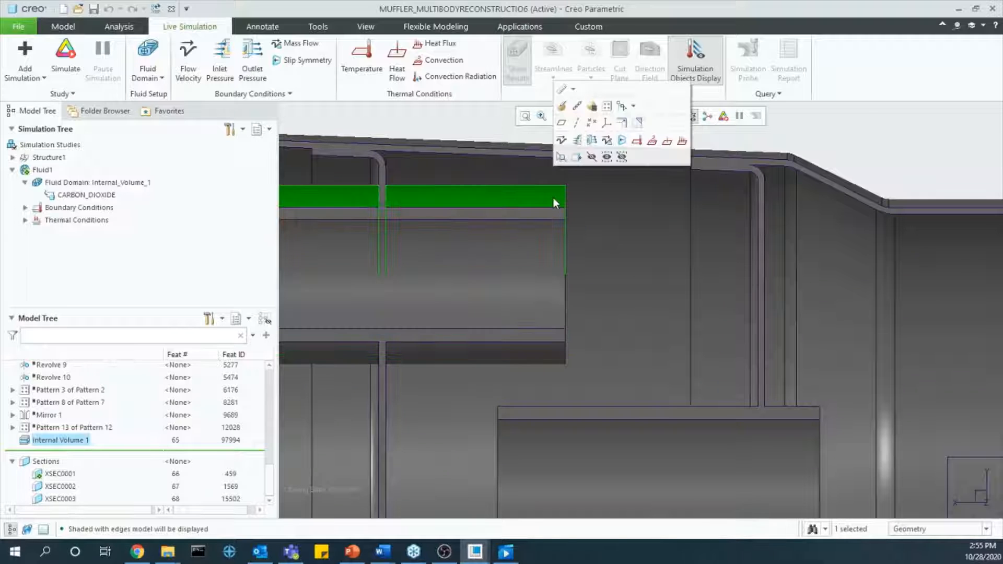
pyautogui.doubleClick(561, 198)
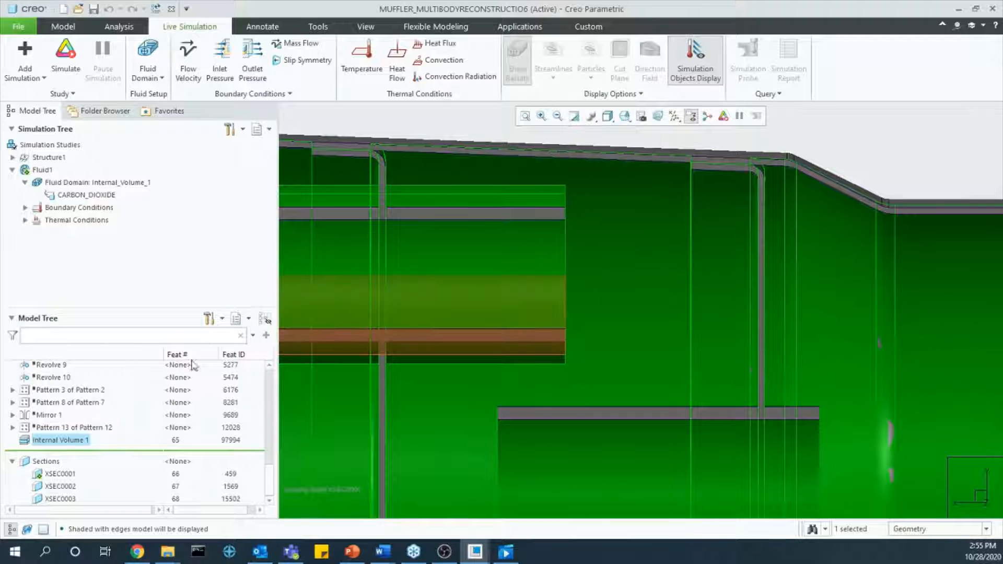
pyautogui.scroll(5, 161, 394)
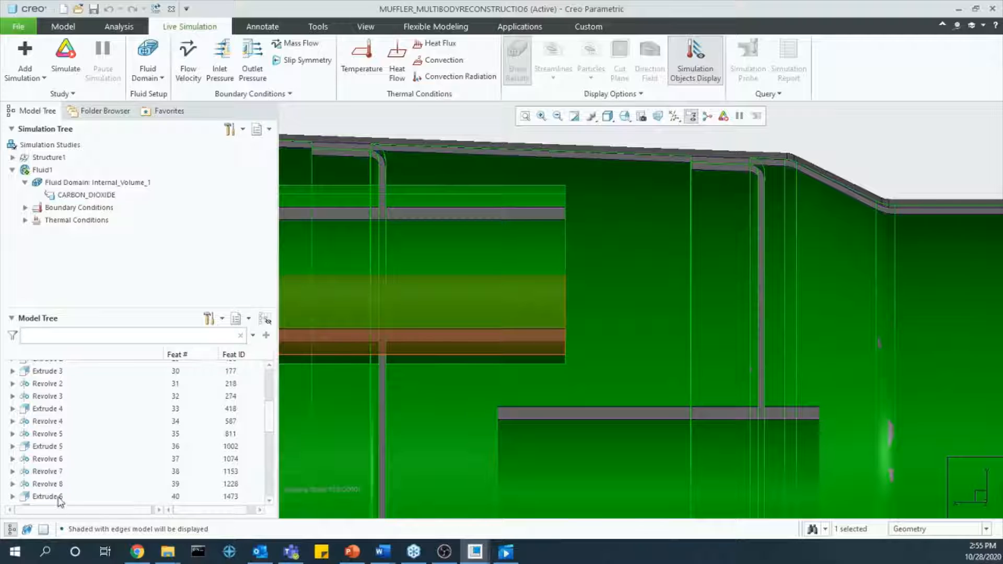
pyautogui.scroll(-2, 60, 496)
pyautogui.click(48, 453)
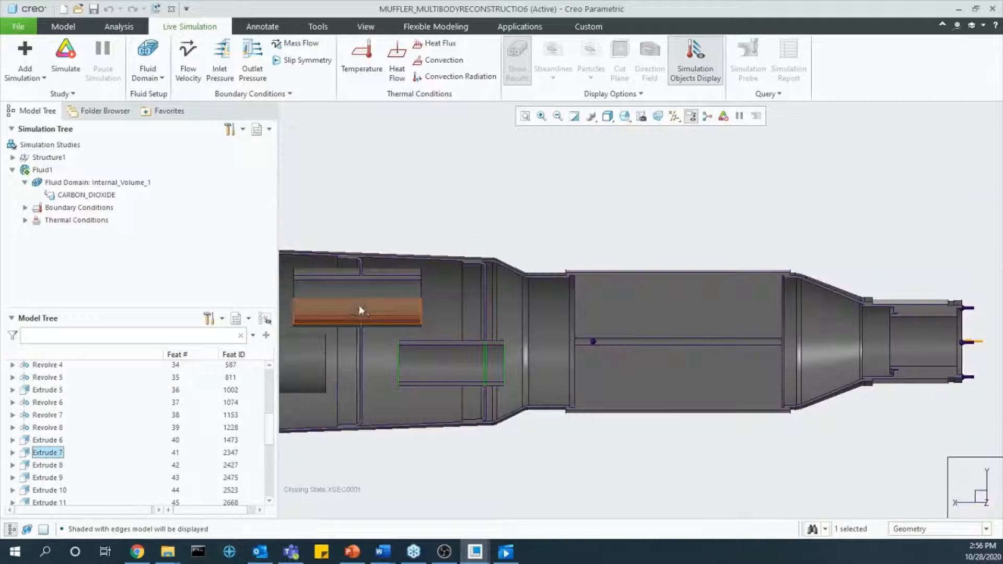
pyautogui.keyDown('shift'); pyautogui.moveTo(551, 292); pyautogui.dragTo(555, 290, button='middle'); pyautogui.keyUp('shift')
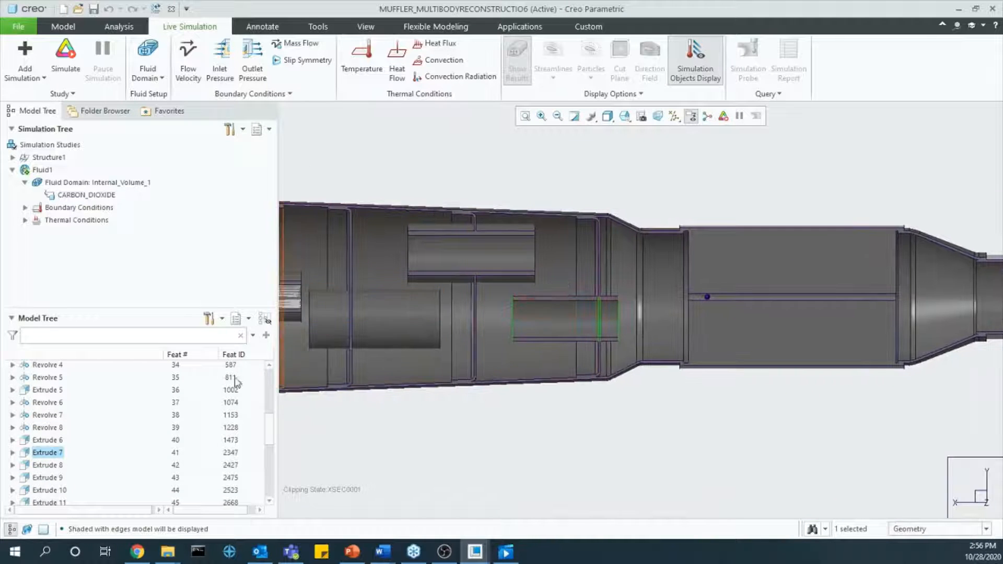
pyautogui.click(52, 455)
pyautogui.click(81, 384)
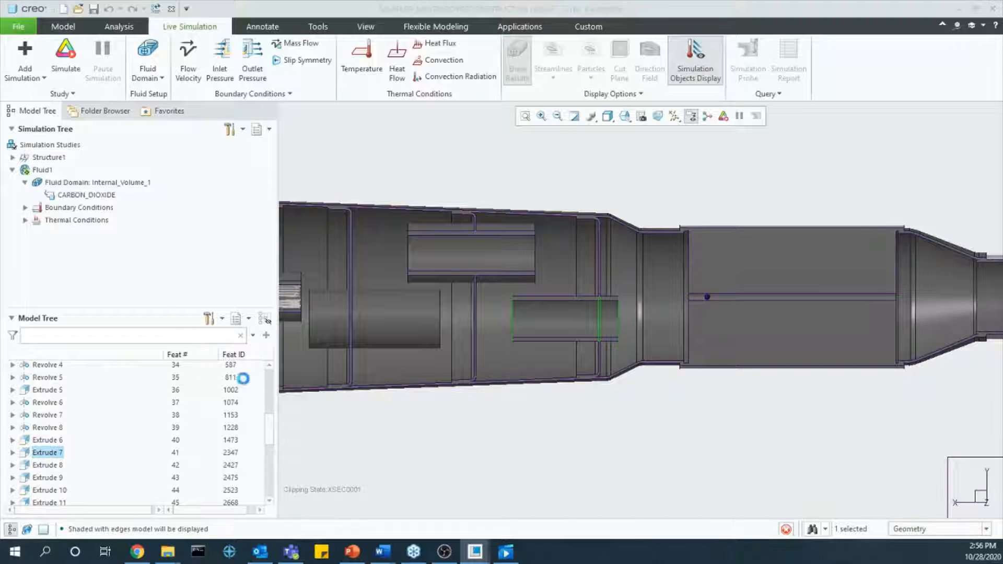
pyautogui.moveTo(492, 326); pyautogui.dragTo(444, 327)
pyautogui.click(518, 67)
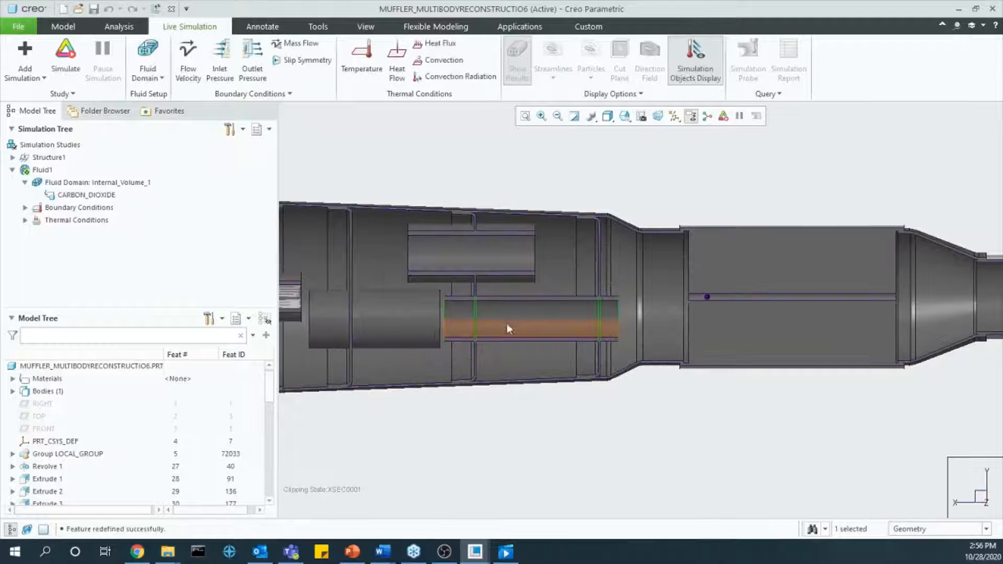
# Step: Lengthen the inner pipe Extrude 9 toward the inlet through the middle baffle and inspect the sectioned muffler
pyautogui.click(436, 239)
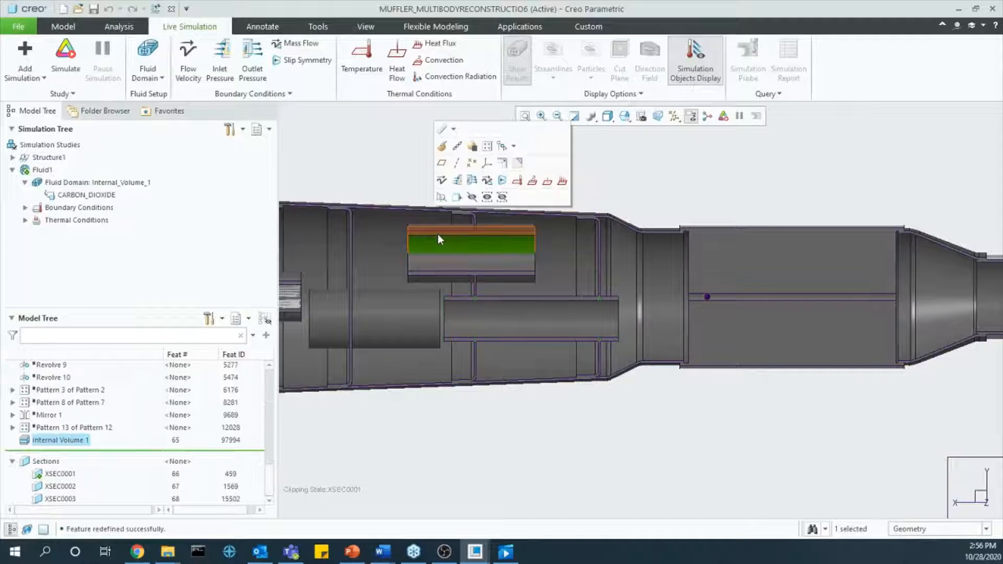
pyautogui.click(387, 305)
pyautogui.hotkey('ctrl', 'd')
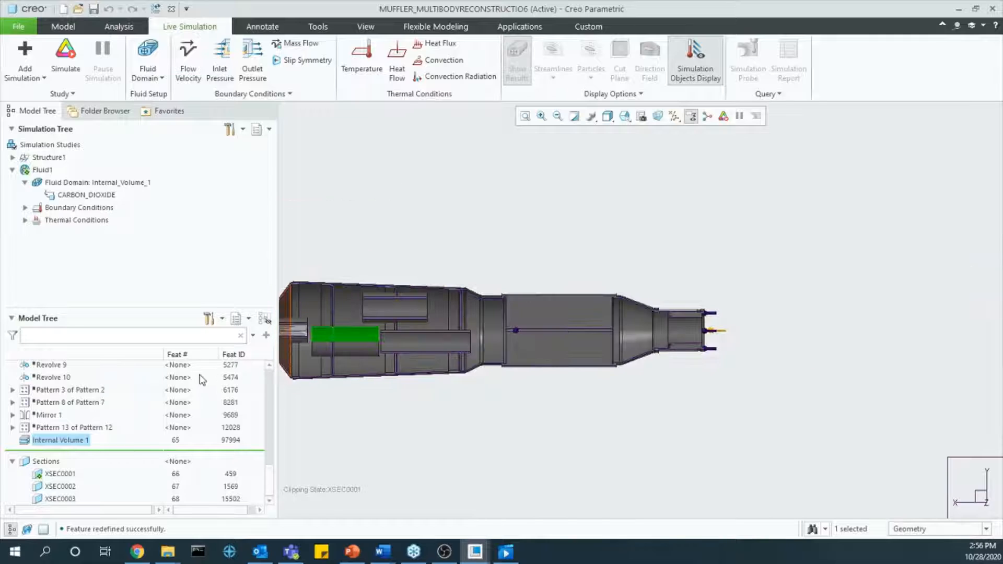
pyautogui.scroll(7, 200, 375)
pyautogui.click(54, 449)
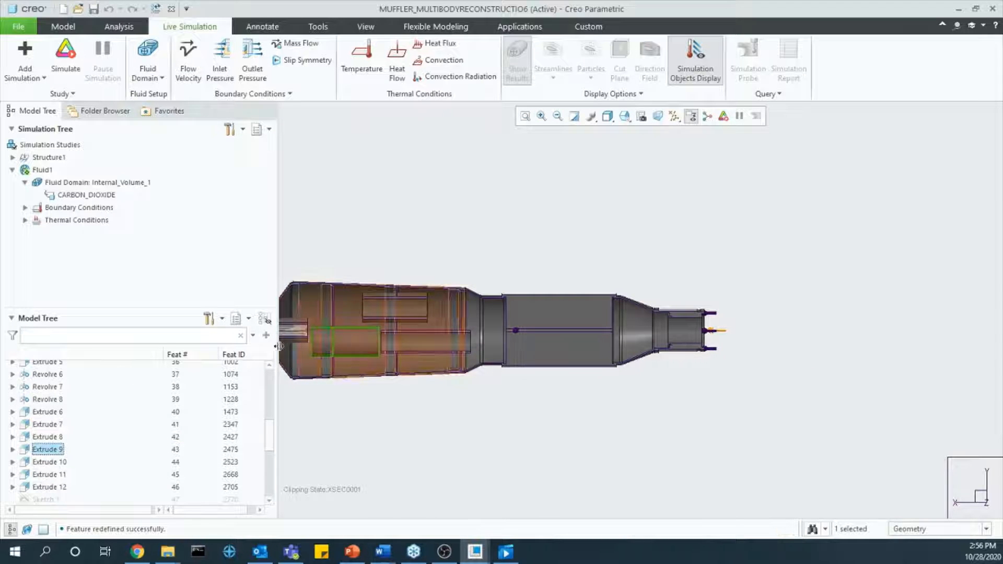
pyautogui.click(76, 375)
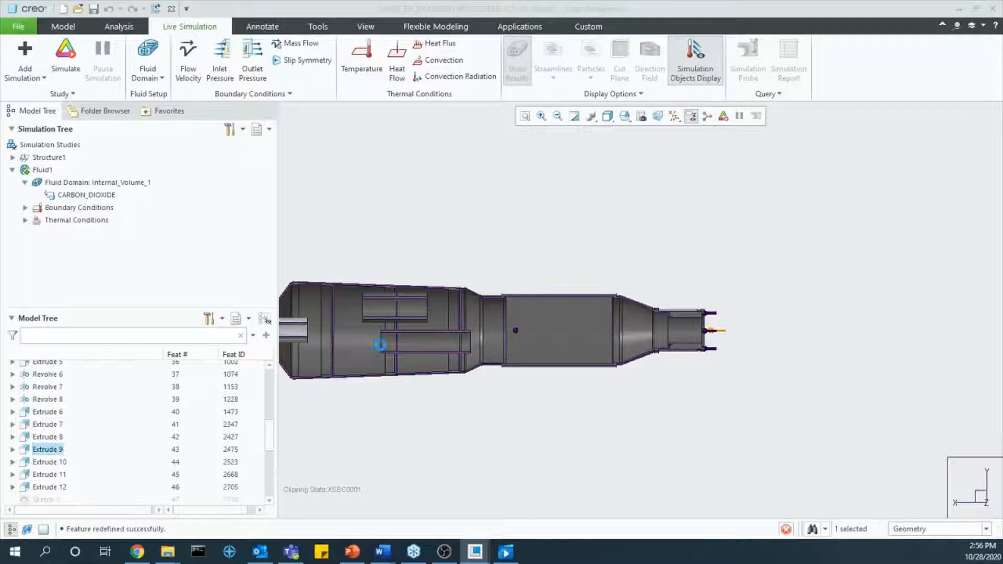
pyautogui.moveTo(380, 349); pyautogui.dragTo(419, 348)
pyautogui.click(517, 87)
pyautogui.moveTo(443, 334); pyautogui.dragTo(366, 306, button='middle')
pyautogui.moveTo(519, 392); pyautogui.dragTo(498, 338, button='middle')
pyautogui.scroll(3, 498, 337)
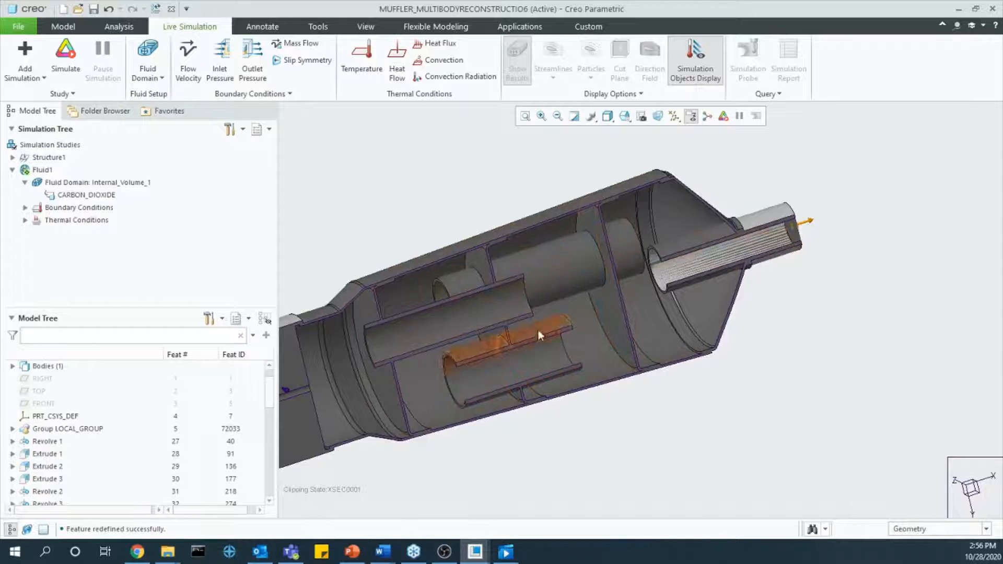
# Step: Run the live fluid simulation on the muffler with the lengthened inner pipes and examine the velocity on the section
pyautogui.click(67, 73)
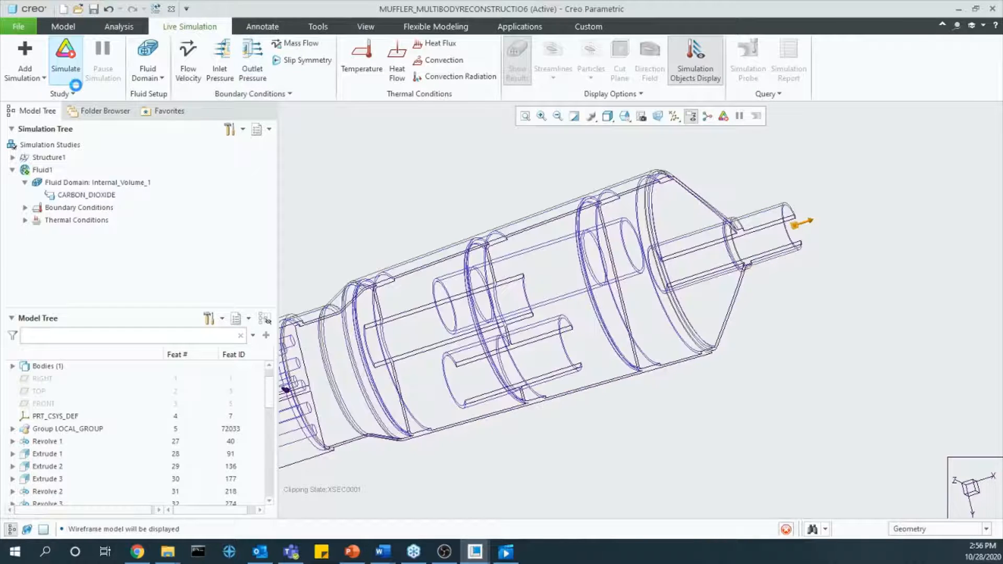
pyautogui.scroll(-3, 456, 256)
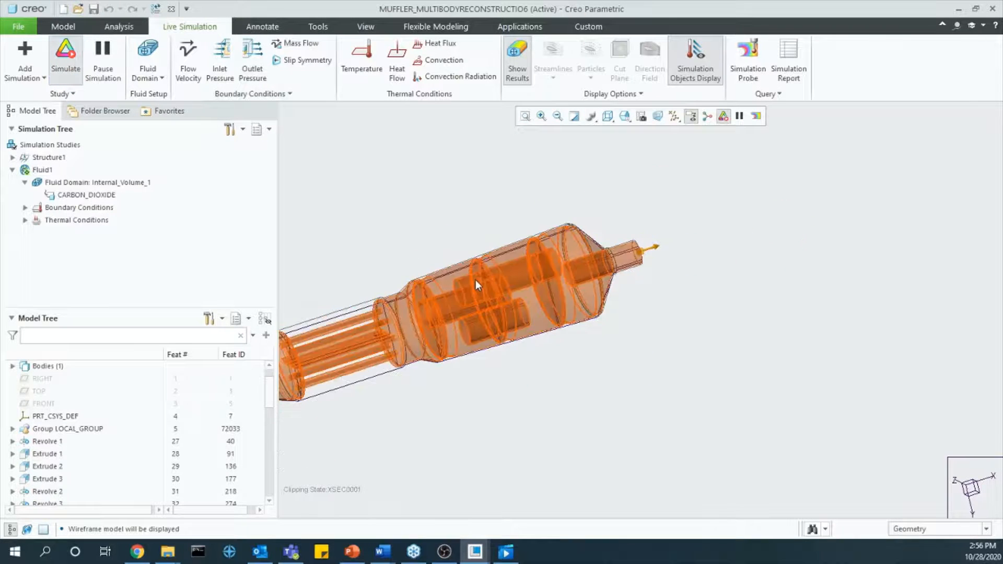
pyautogui.keyDown('shift'); pyautogui.moveTo(490, 300); pyautogui.dragTo(648, 263, button='middle'); pyautogui.keyUp('shift')
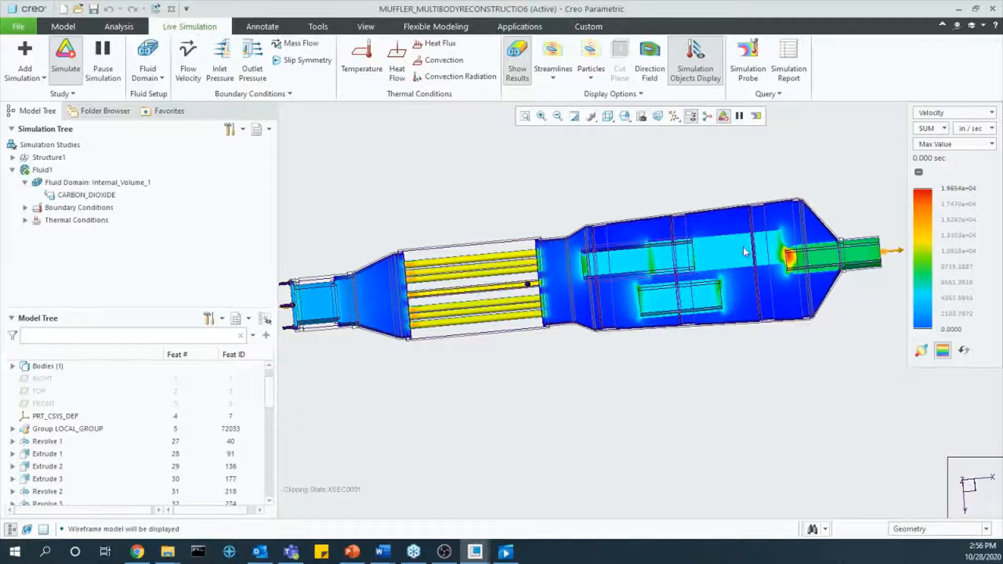
pyautogui.moveTo(752, 212); pyautogui.dragTo(758, 239, button='middle')
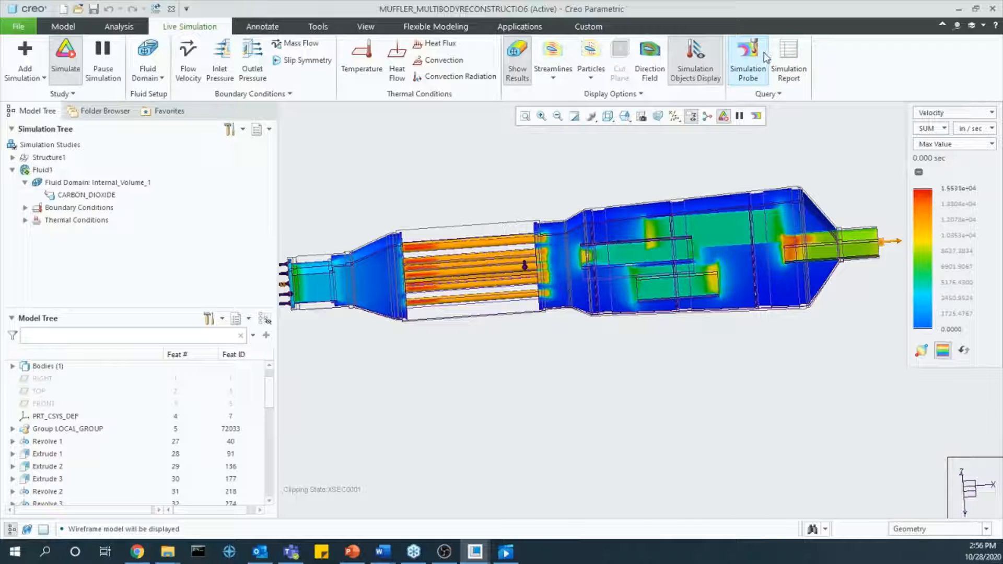
# Step: Add a Maximum simulation probe for velocity on the muffler's outlet end surface
pyautogui.click(748, 75)
pyautogui.click(396, 140)
pyautogui.click(381, 157)
pyautogui.moveTo(875, 247); pyautogui.dragTo(808, 238, button='middle')
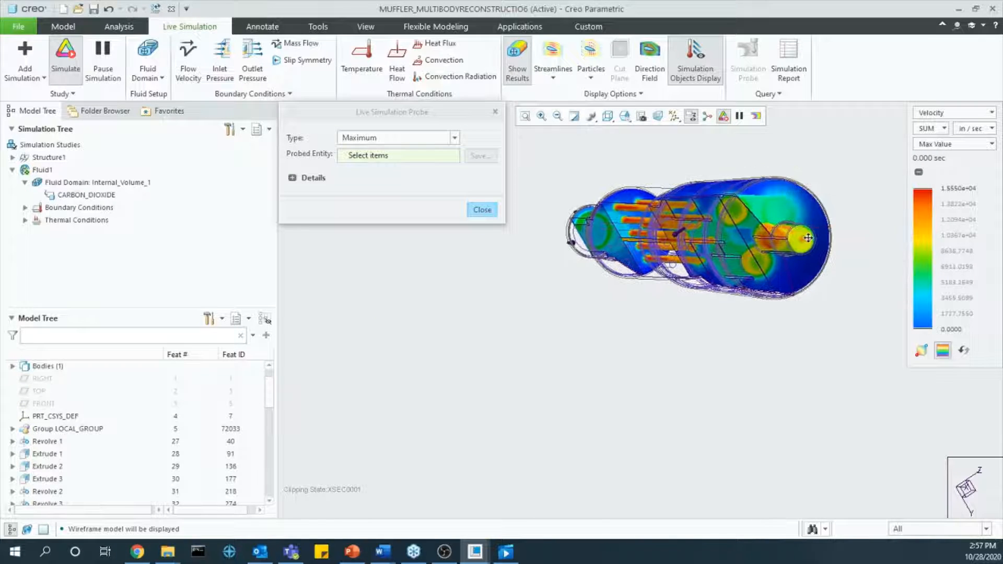
pyautogui.scroll(-2, 805, 241)
pyautogui.click(799, 245)
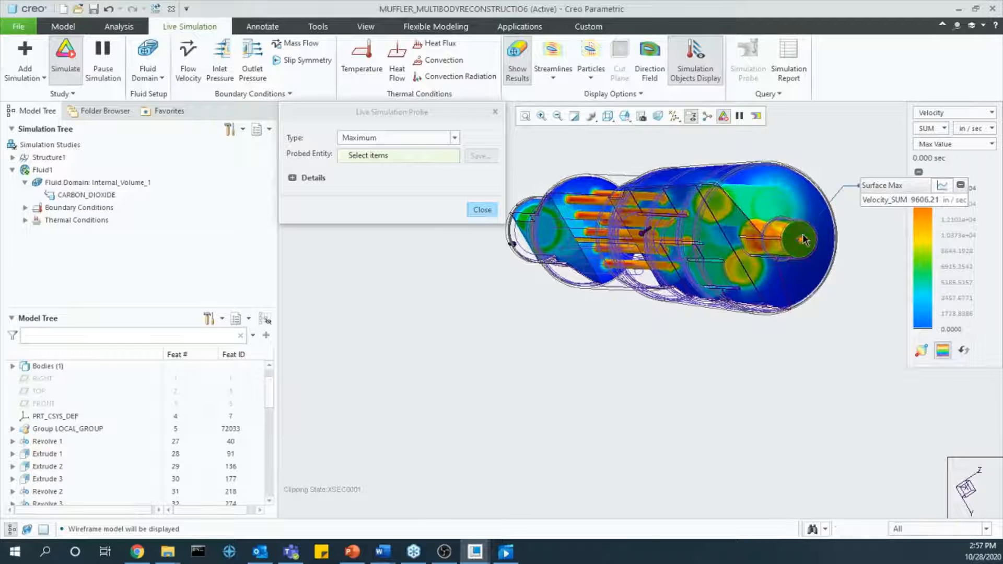
# Step: Save the outlet velocity probe as FLUID1_VELOCITY_SUM_MAX_1 and place its label closer to the muffler's outlet
pyautogui.click(481, 156)
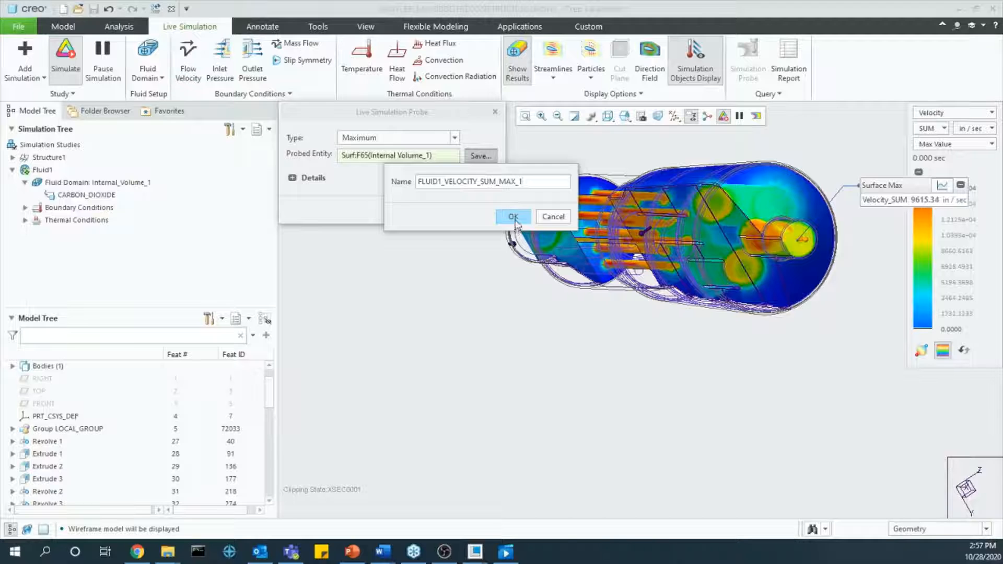
pyautogui.click(513, 216)
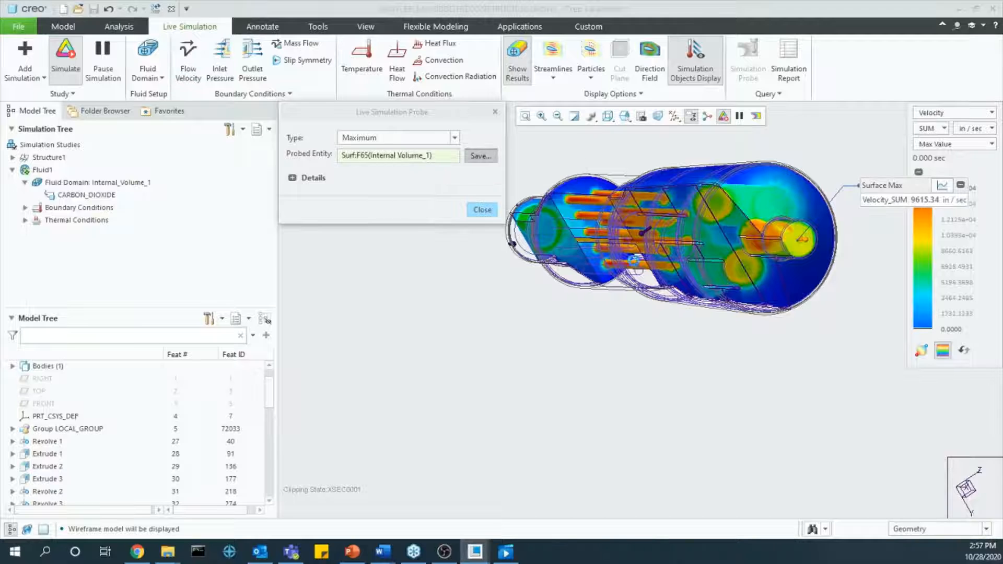
pyautogui.click(483, 211)
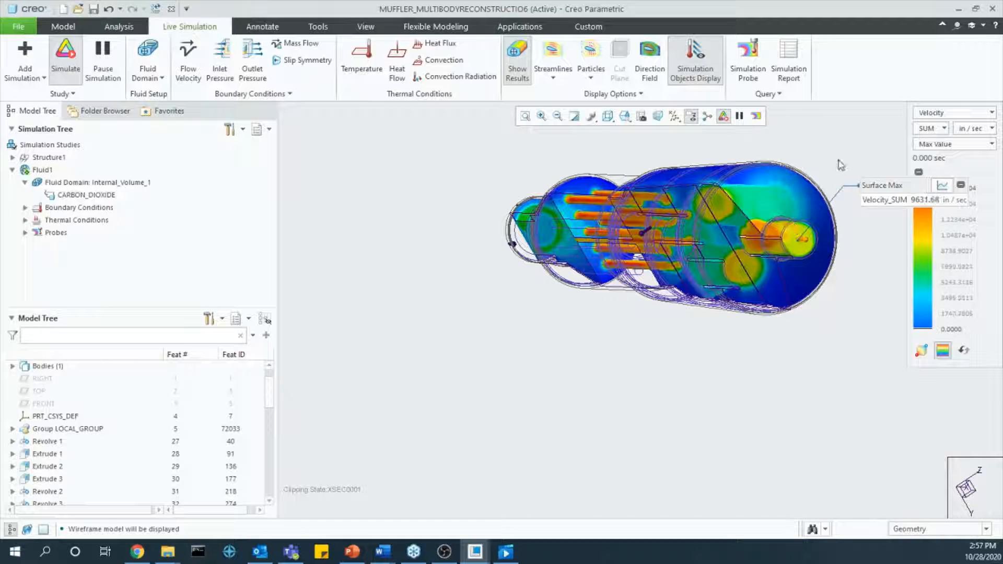
pyautogui.moveTo(742, 221)
pyautogui.mouseDown(button='middle')
pyautogui.moveTo(782, 226)
pyautogui.moveTo(769, 211)
pyautogui.moveTo(766, 245)
pyautogui.moveTo(793, 205)
pyautogui.moveTo(720, 256)
pyautogui.mouseUp(button='middle')
pyautogui.moveTo(890, 188); pyautogui.dragTo(779, 203)
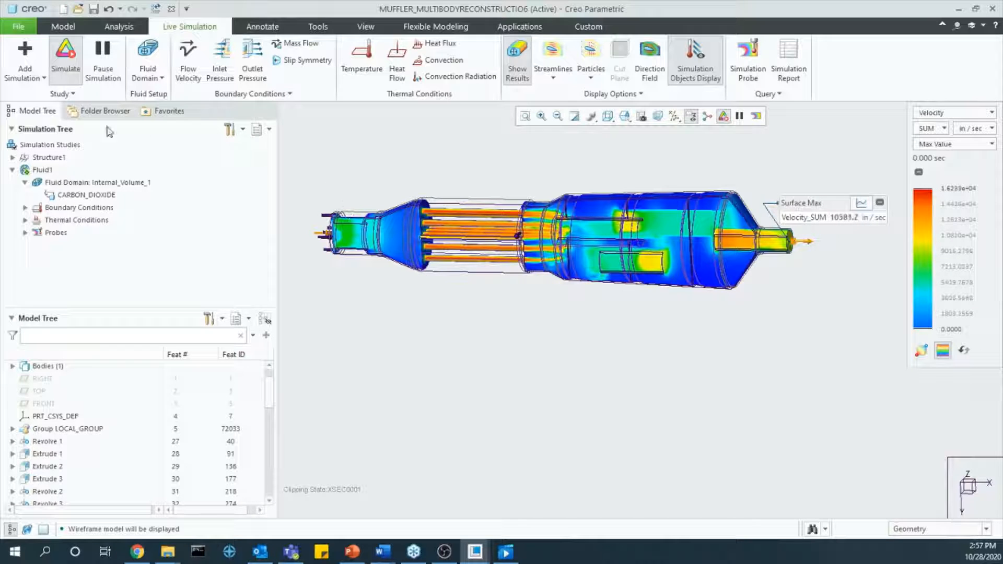
# Step: Stop the live simulation and suppress Pattern 1 of Extrude 13 together with Body Merge 1
pyautogui.scroll(5, 486, 248)
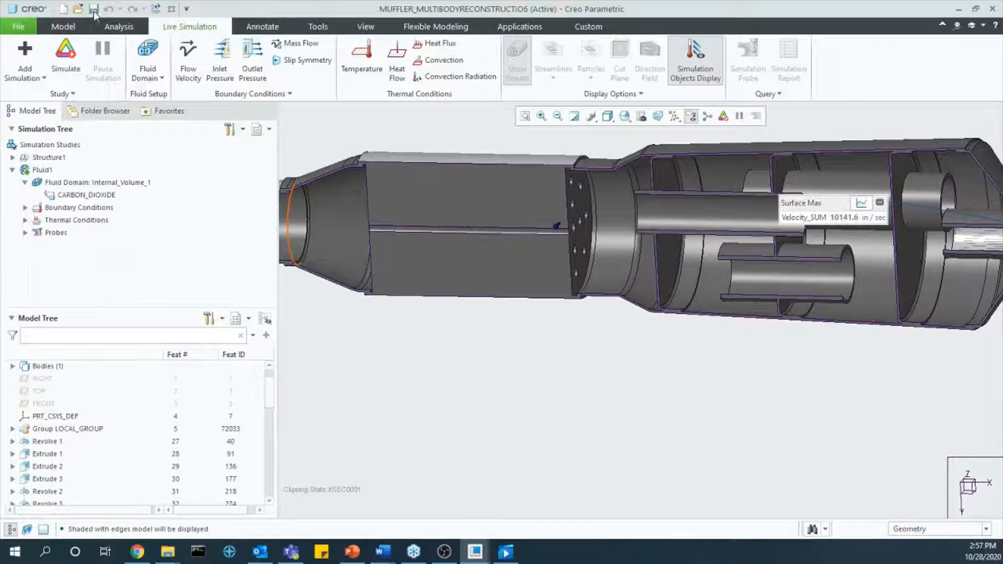
pyautogui.click(63, 24)
pyautogui.scroll(-4, 190, 461)
pyautogui.scroll(-2, 190, 460)
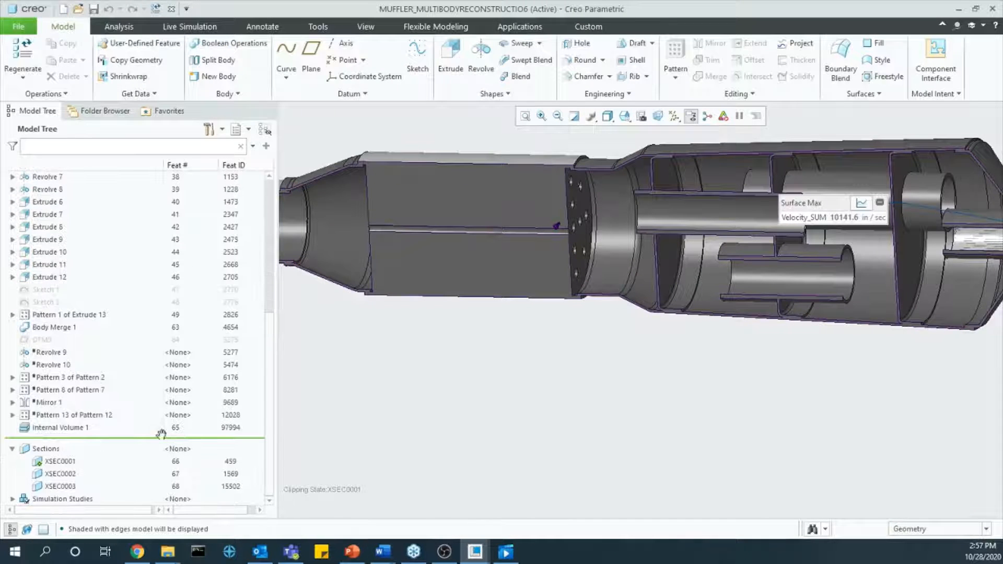
pyautogui.click(570, 212)
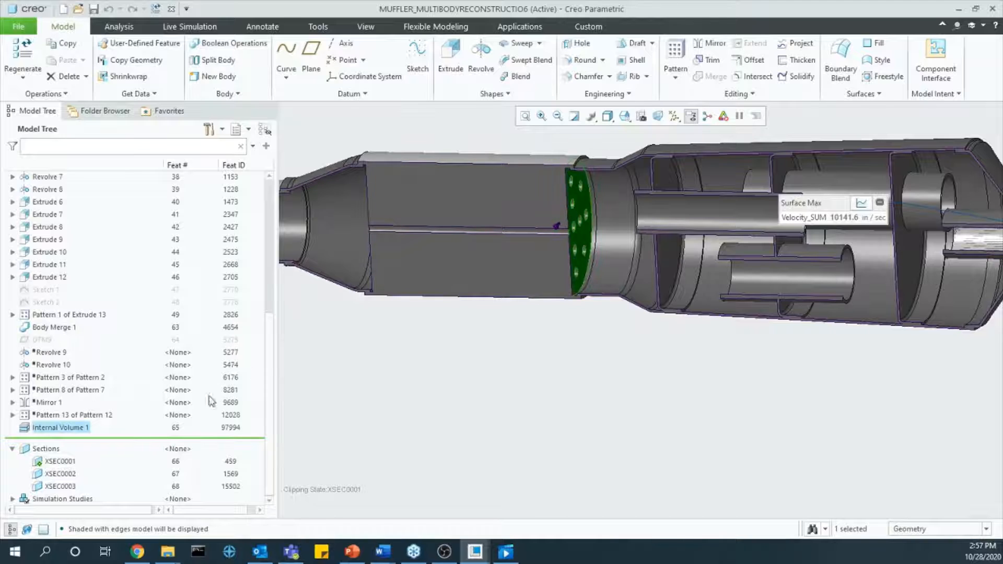
pyautogui.scroll(2, 70, 402)
pyautogui.click(79, 399)
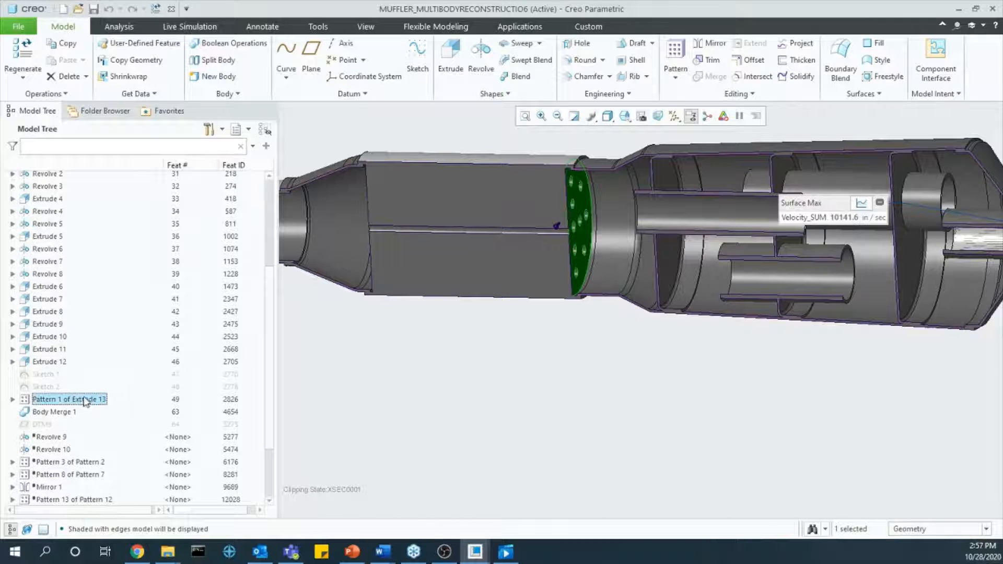
pyautogui.keyDown('ctrl'); pyautogui.click(62, 412); pyautogui.keyUp('ctrl')
pyautogui.click(81, 333)
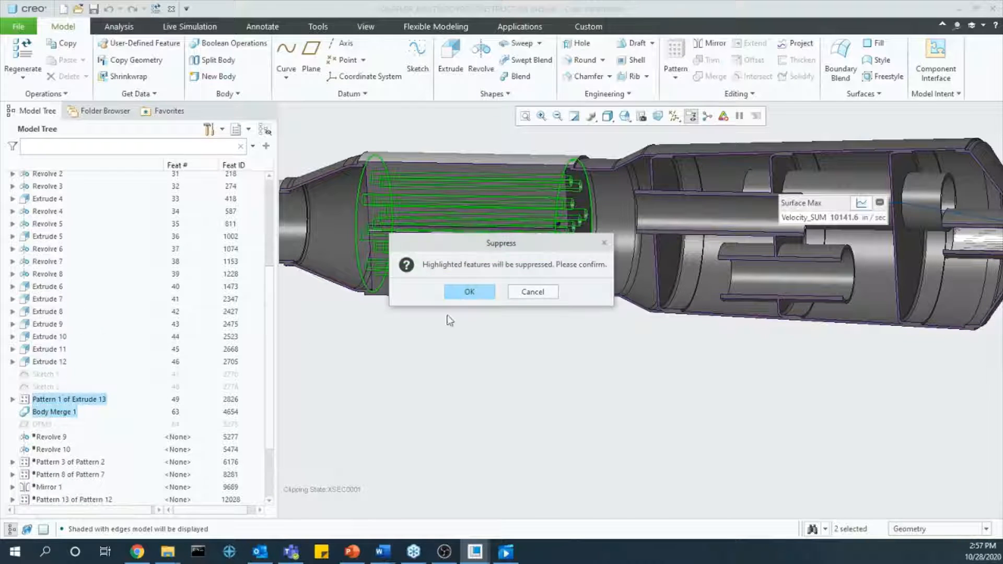
pyautogui.click(472, 290)
# Step: Remove Body 5, the solid core inside the muffler's cylindrical chamber
pyautogui.scroll(5, 272, 436)
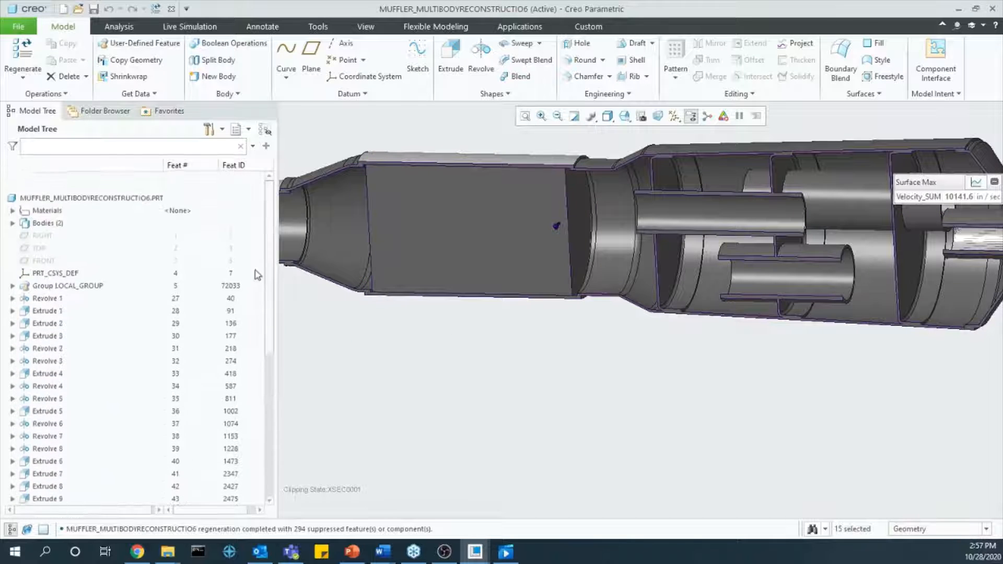
pyautogui.click(12, 203)
pyautogui.click(55, 227)
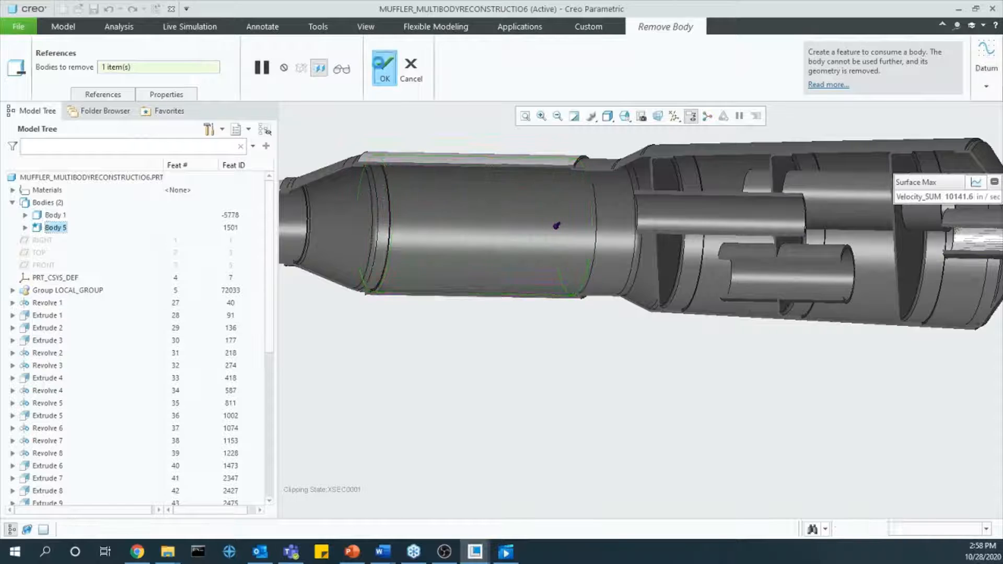
pyautogui.click(383, 66)
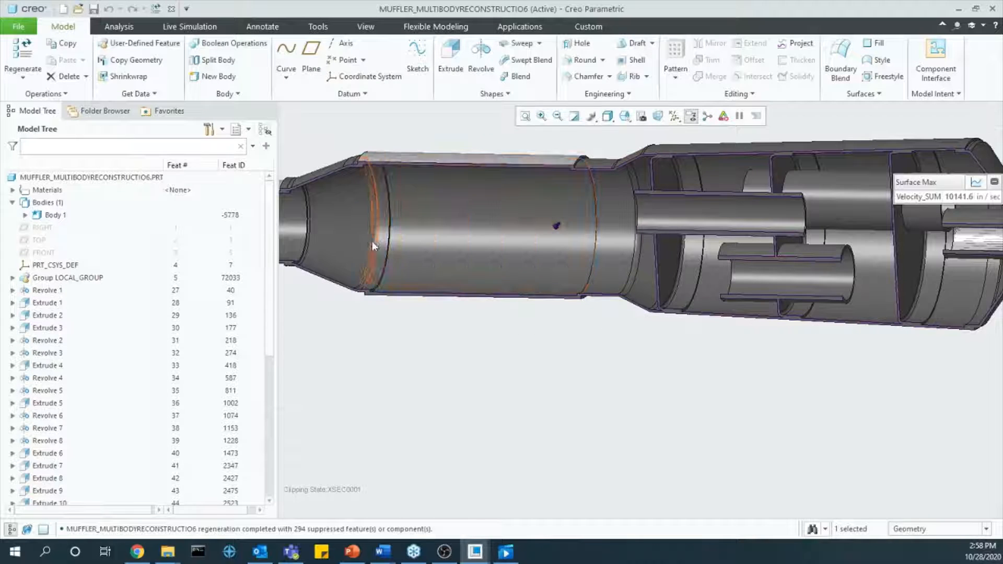
# Step: Start a Lattice feature and define its volume region from the chamber's inner cylindrical surface and the adjoining end ring faces
pyautogui.click(605, 93)
pyautogui.click(615, 204)
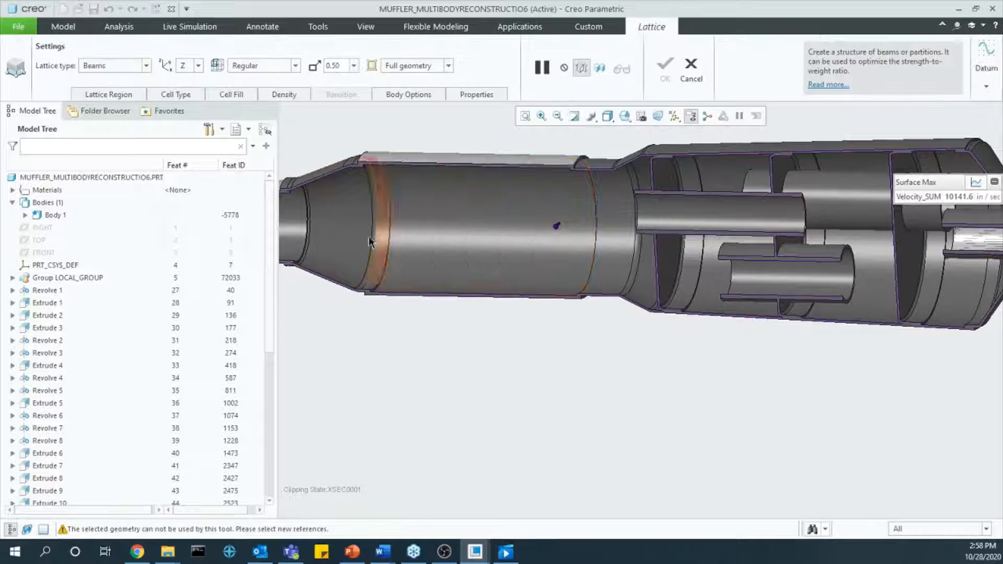
pyautogui.click(96, 94)
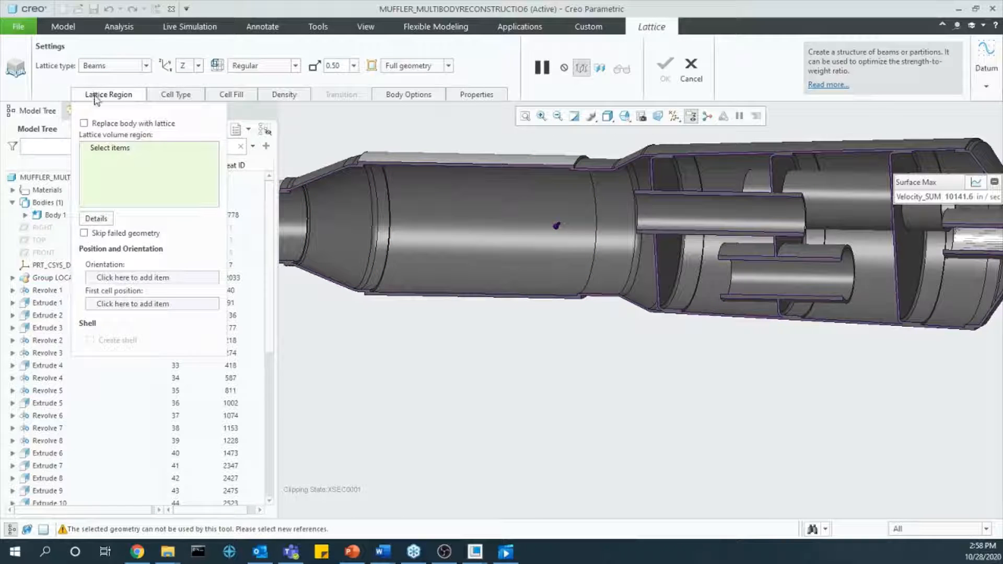
pyautogui.click(429, 258)
pyautogui.moveTo(408, 184); pyautogui.dragTo(376, 248, button='middle')
pyautogui.scroll(-4, 366, 216)
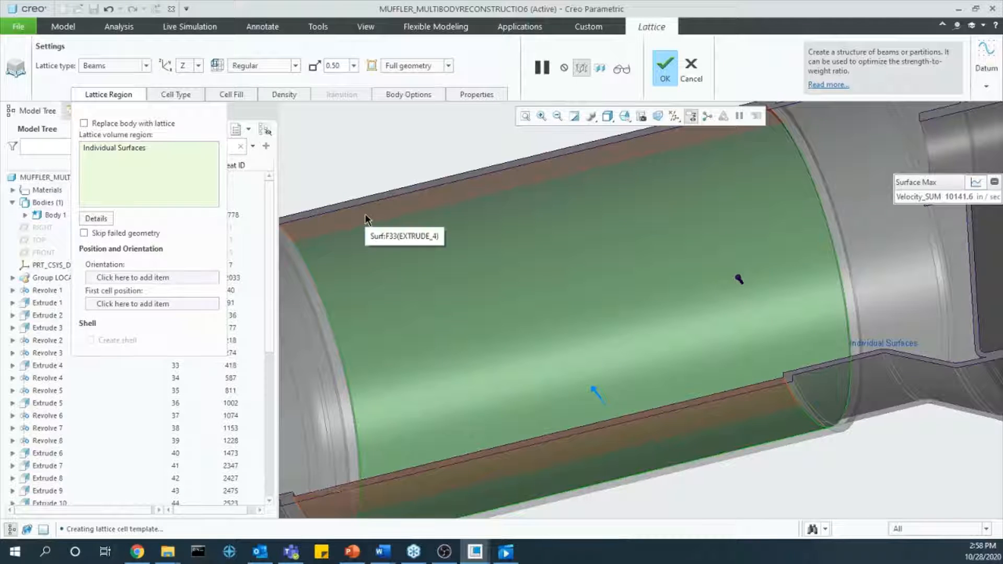
pyautogui.scroll(-6, 369, 222)
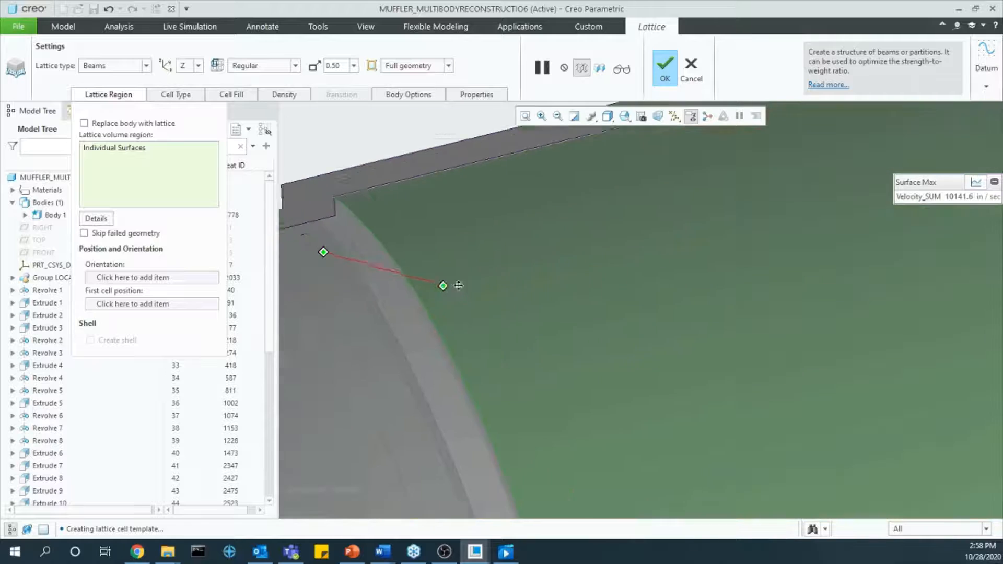
pyautogui.keyDown('shift'); pyautogui.moveTo(458, 285); pyautogui.dragTo(493, 287, button='middle'); pyautogui.keyUp('shift')
pyautogui.scroll(-3, 420, 233)
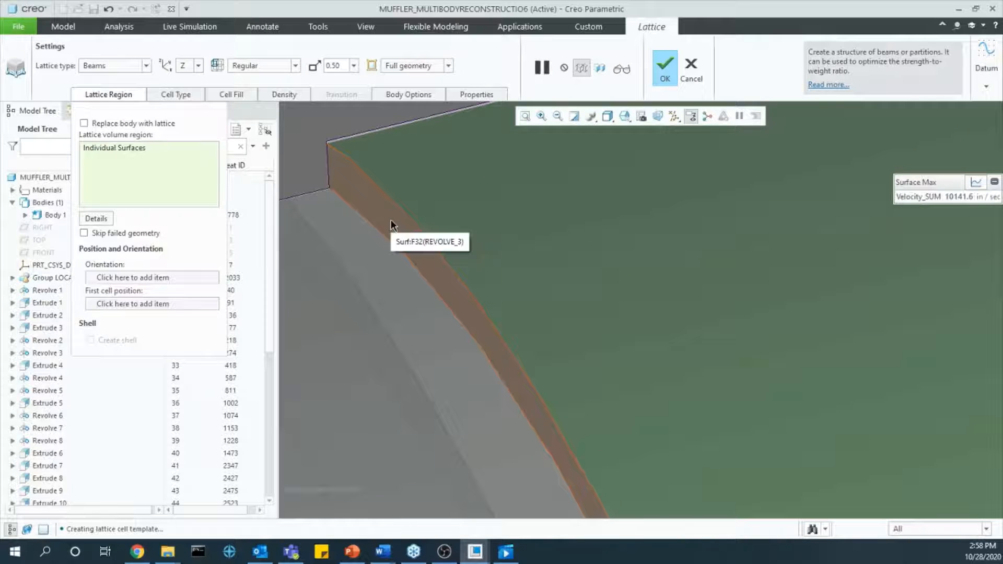
pyautogui.scroll(6, 407, 224)
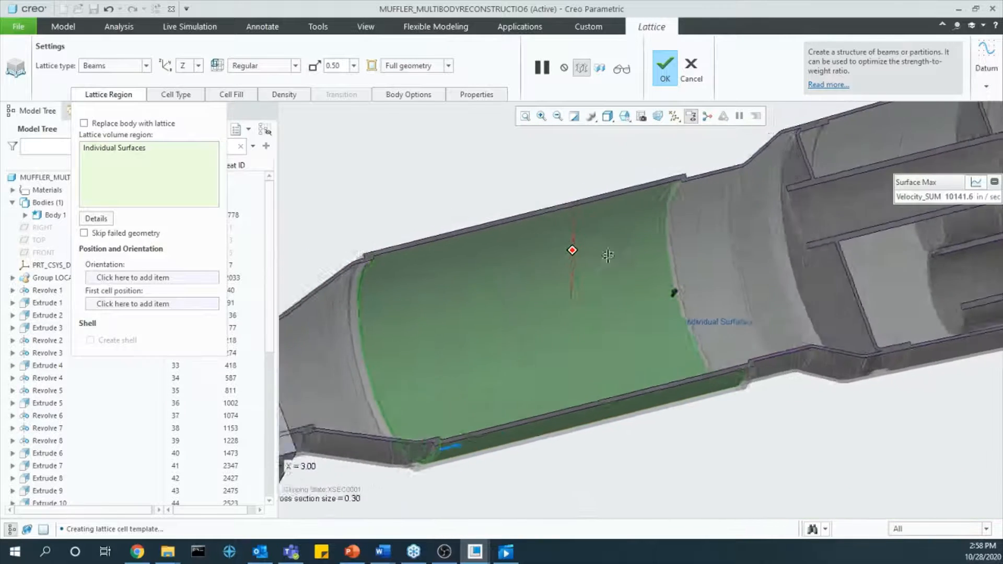
pyautogui.scroll(-8, 533, 223)
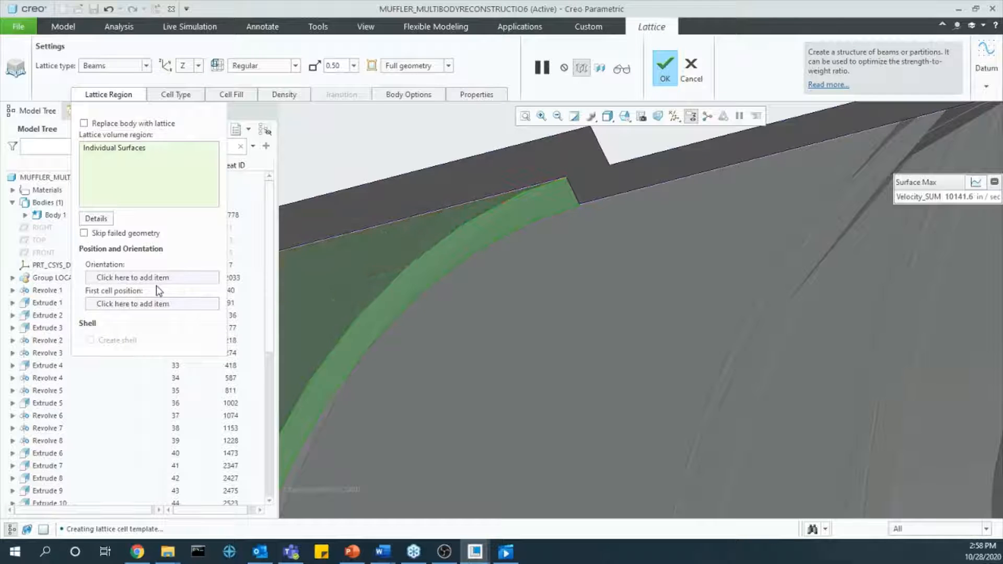
# Step: Orient the lattice to PRT_CSYS_DEF and locate its first cell at datum point PNT9, displaying the datum points for selection
pyautogui.click(131, 280)
pyautogui.scroll(-12, 418, 291)
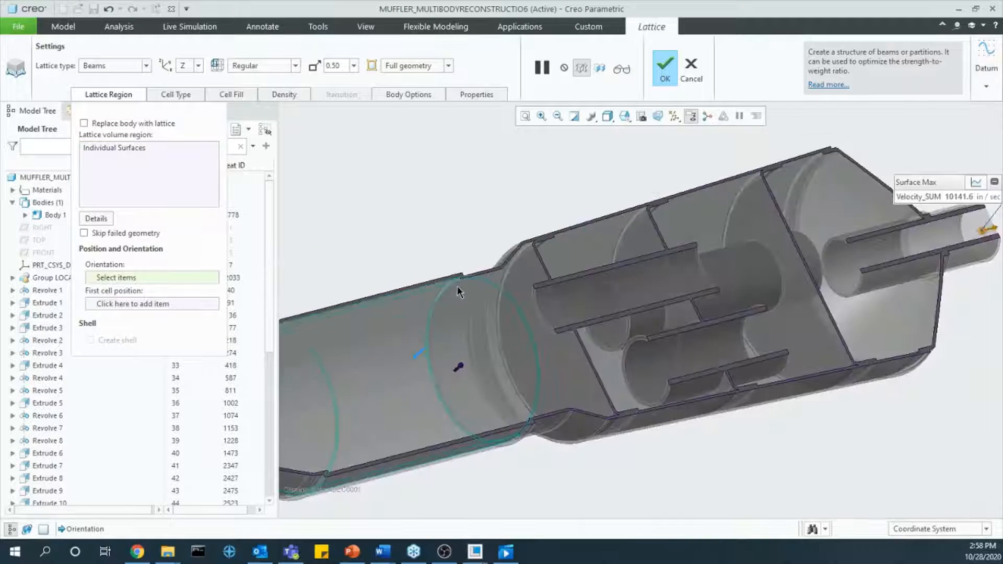
pyautogui.moveTo(534, 285); pyautogui.dragTo(499, 316, button='middle')
pyautogui.scroll(5, 500, 315)
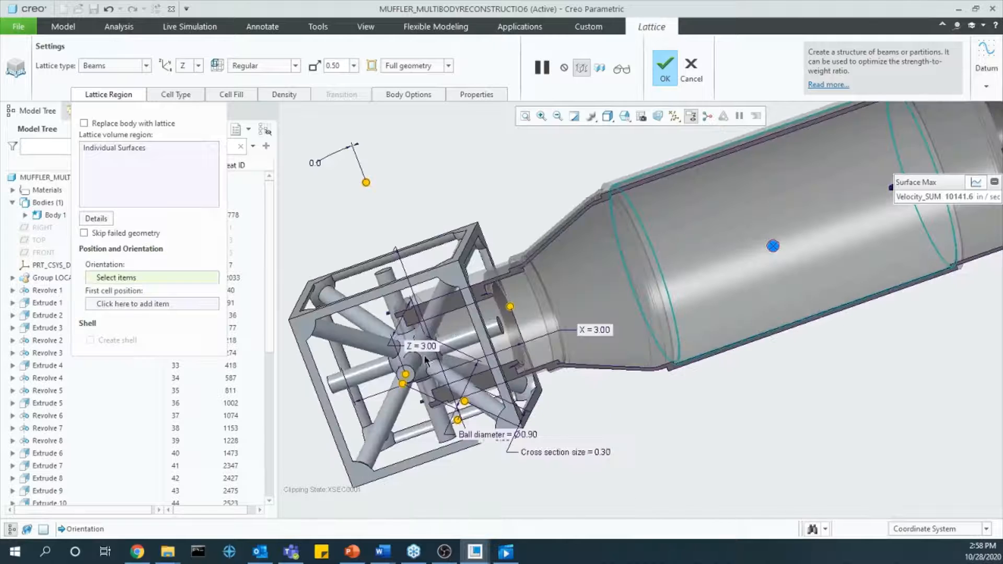
pyautogui.click(675, 116)
pyautogui.click(705, 172)
pyautogui.click(704, 160)
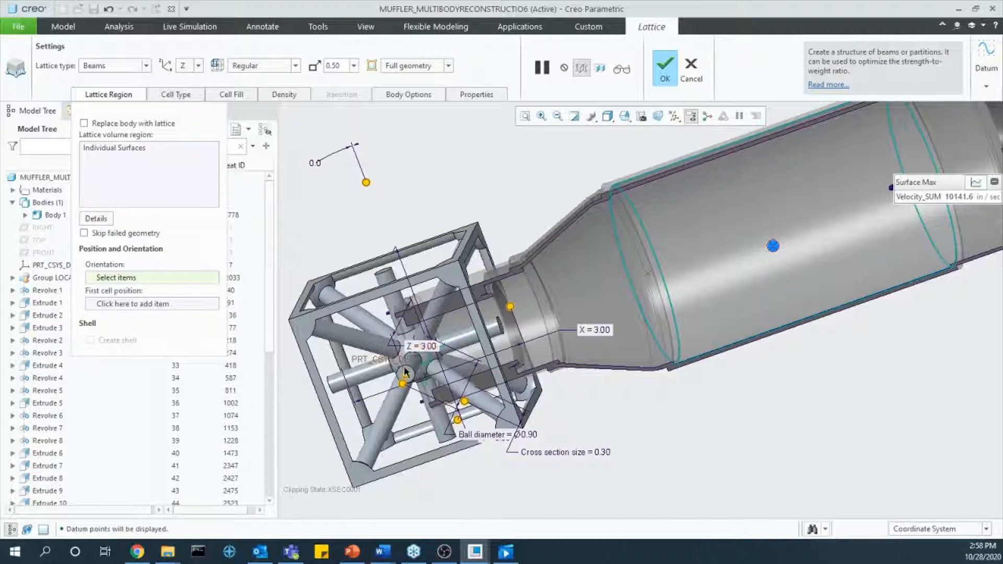
pyautogui.click(373, 364)
pyautogui.click(173, 305)
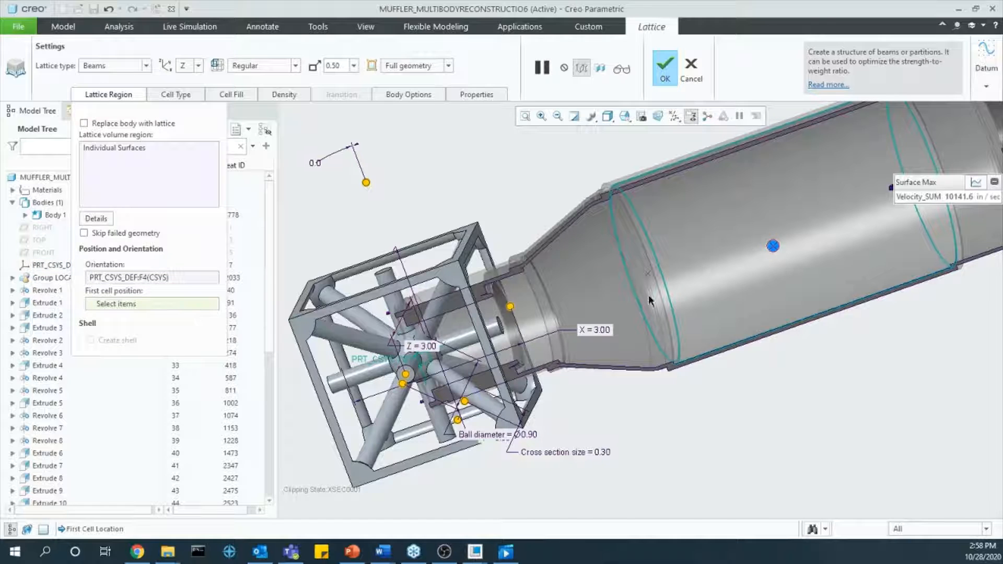
pyautogui.click(644, 276)
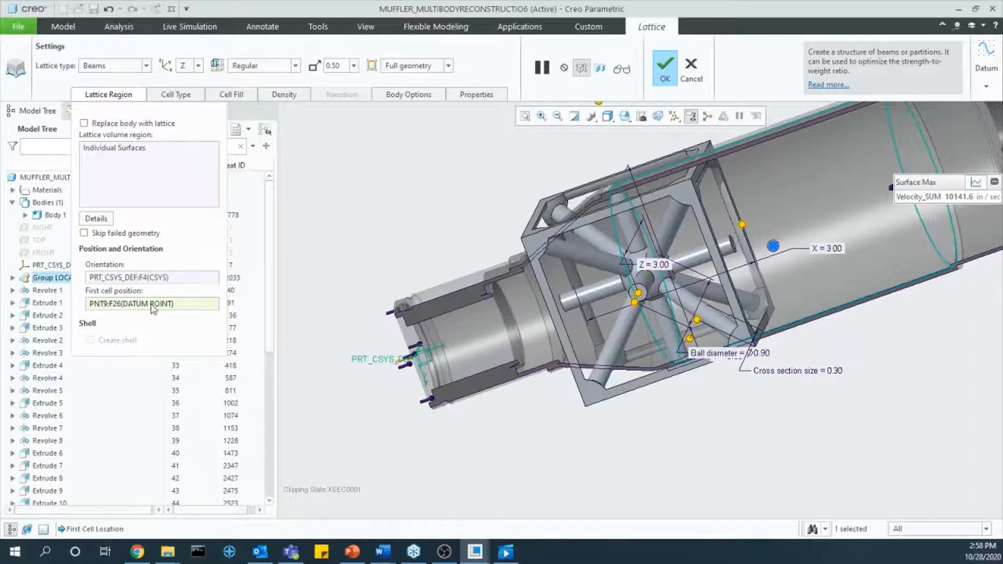
# Step: Set the lattice direction to X and the lattice type to 2.5D
pyautogui.click(197, 66)
pyautogui.click(184, 78)
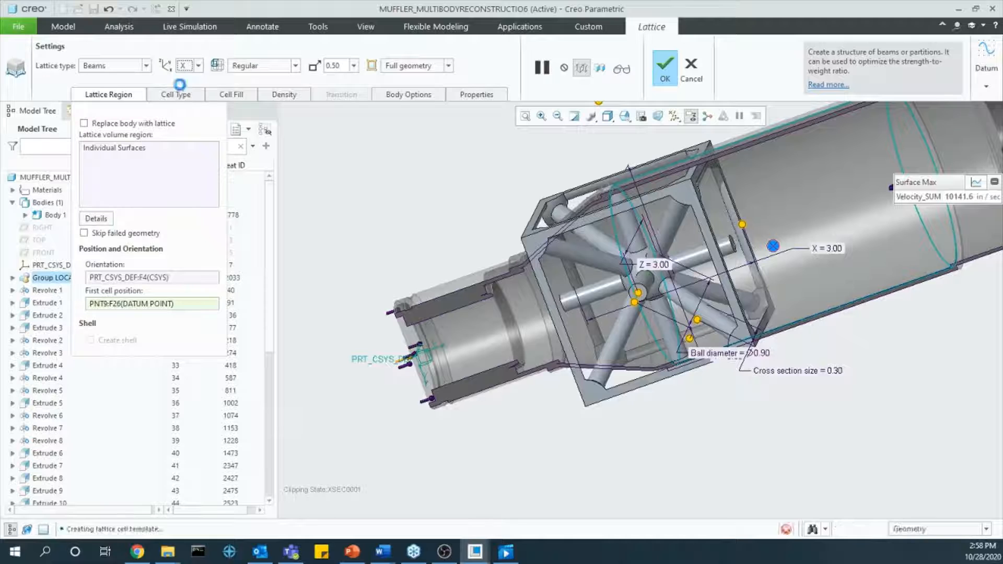
pyautogui.click(146, 66)
pyautogui.click(104, 89)
# Step: Use the hexagonal cell shape for the lattice with X and Y cell sizes of 0.35
pyautogui.click(176, 94)
pyautogui.click(223, 145)
pyautogui.write('0.35')
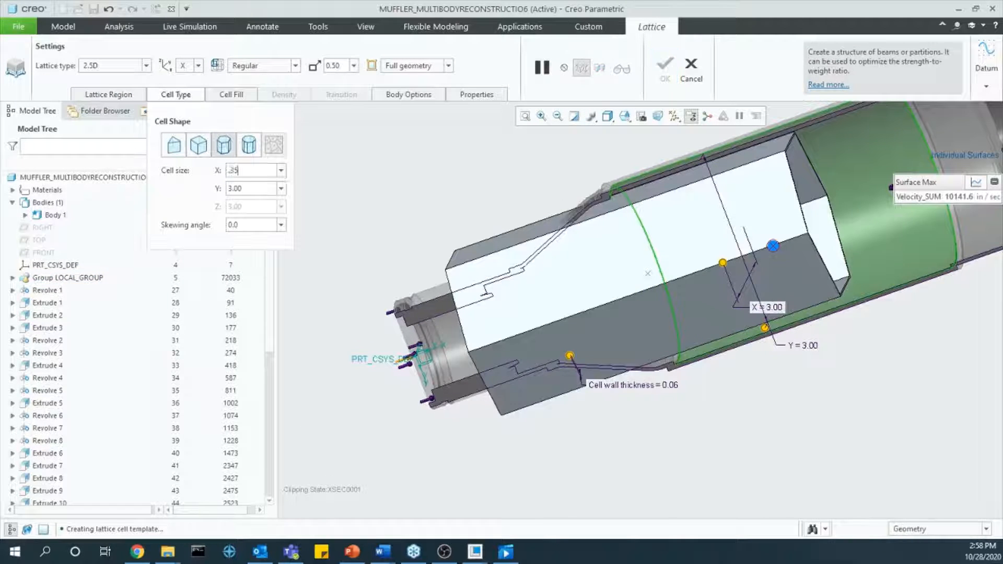
pyautogui.press('Return')
pyautogui.click(266, 184)
pyautogui.write('0.35')
pyautogui.press('Return')
# Step: Set the lattice cell wall thickness to 0.09, create the lattice and inspect the honeycomb in the sectioned muffler
pyautogui.click(239, 89)
pyautogui.click(313, 138)
pyautogui.write('0.09')
pyautogui.press('Return')
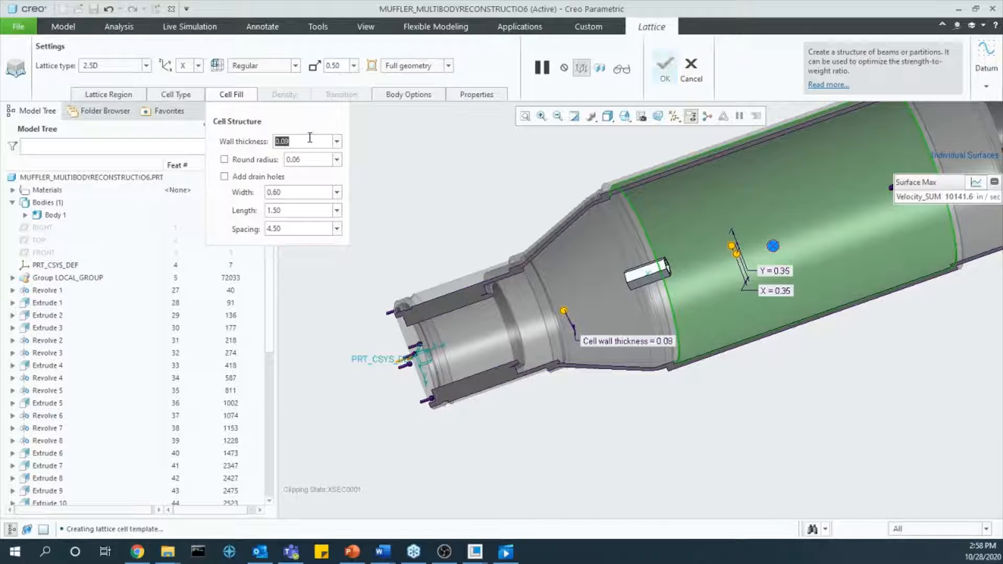
pyautogui.click(663, 71)
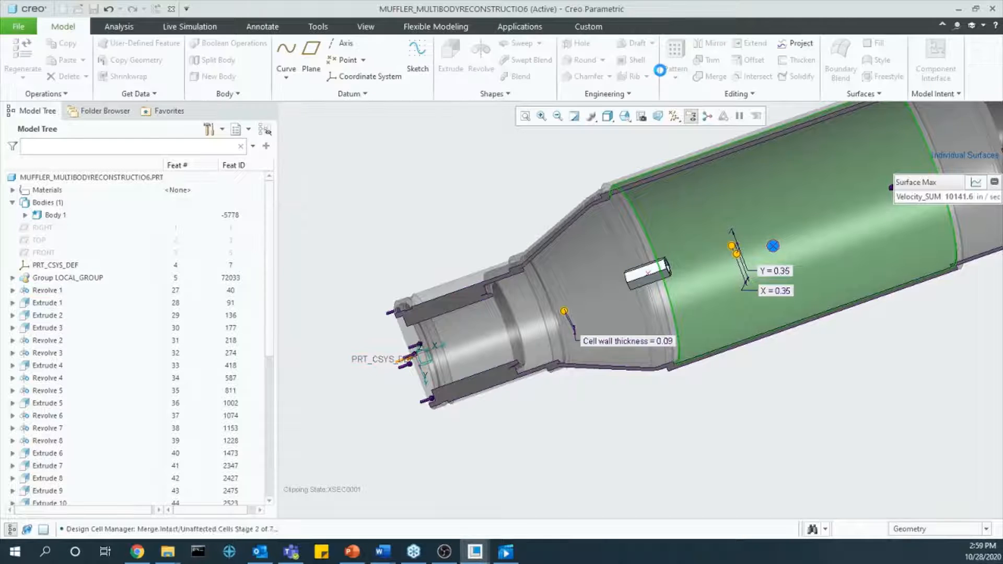
pyautogui.scroll(4, 773, 235)
pyautogui.click(780, 291)
pyautogui.moveTo(845, 242); pyautogui.dragTo(648, 227, button='middle')
pyautogui.scroll(-4, 641, 190)
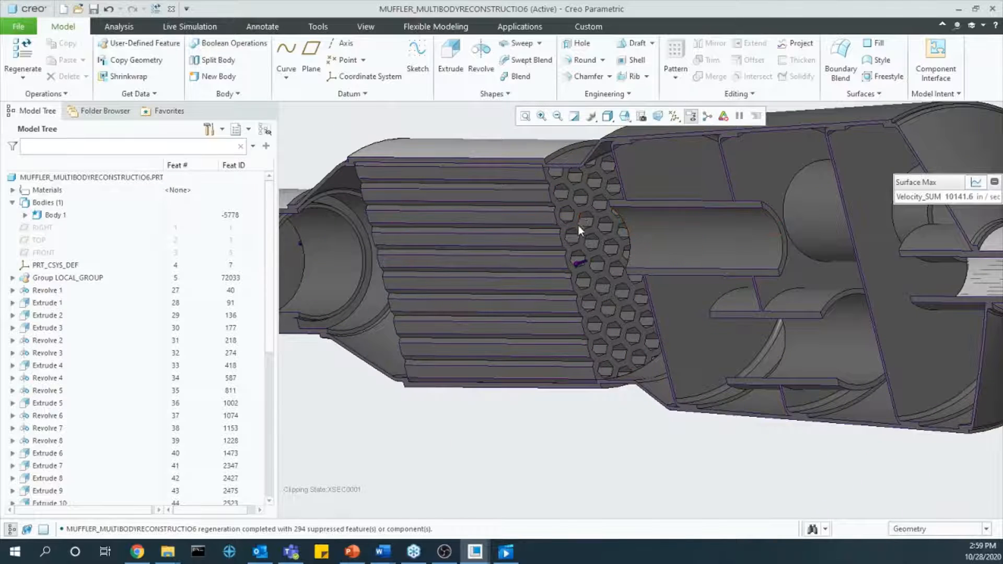
# Step: Run the Fluid1 live simulation on the honeycomb muffler and examine the velocity distribution from inlet to outlet
pyautogui.scroll(-3, 553, 220)
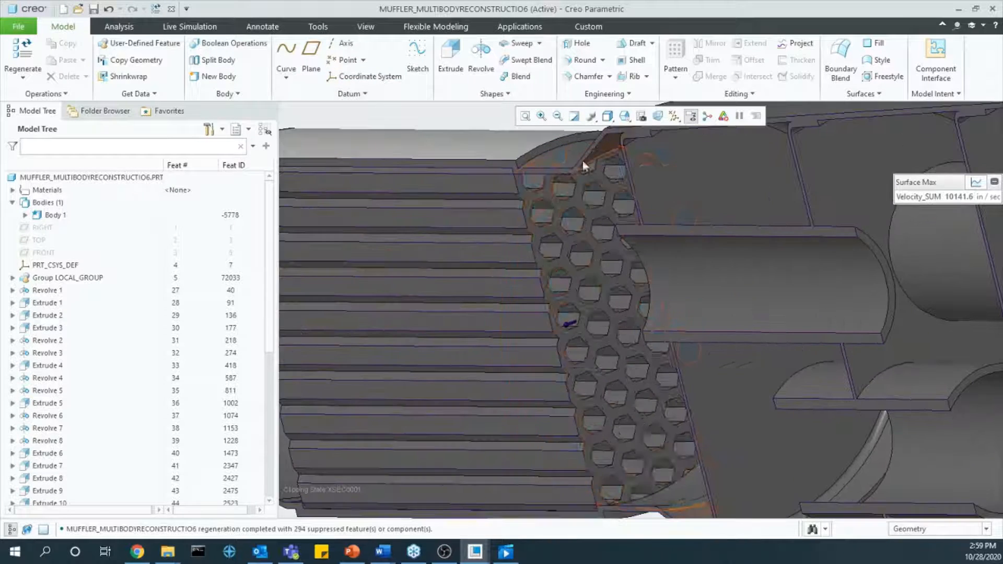
pyautogui.click(189, 26)
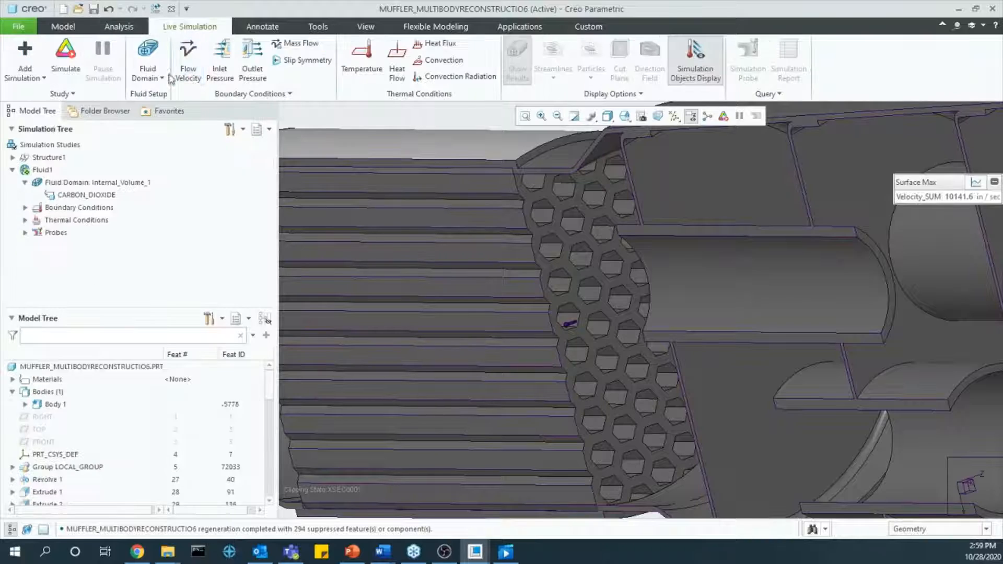
pyautogui.click(71, 70)
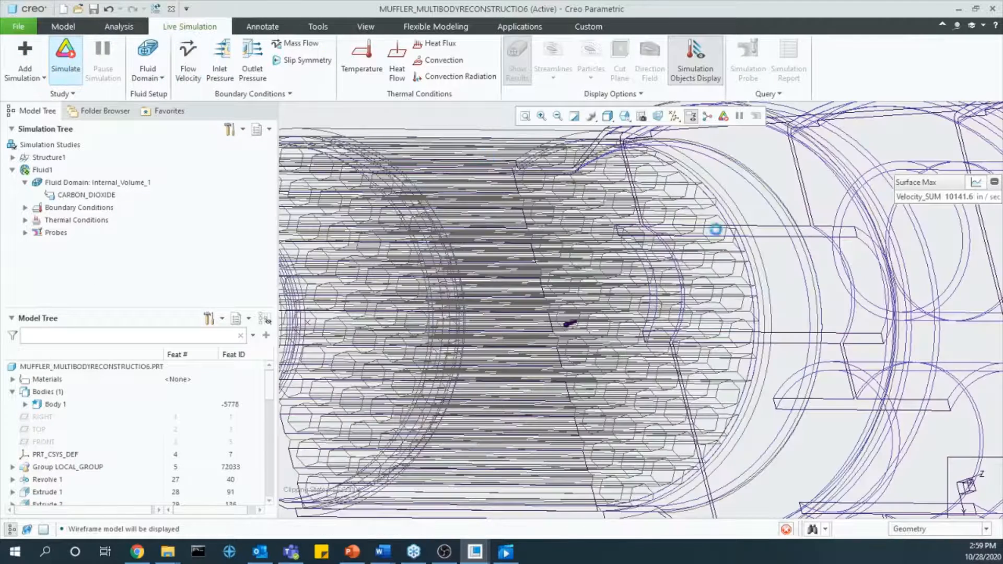
pyautogui.scroll(5, 657, 244)
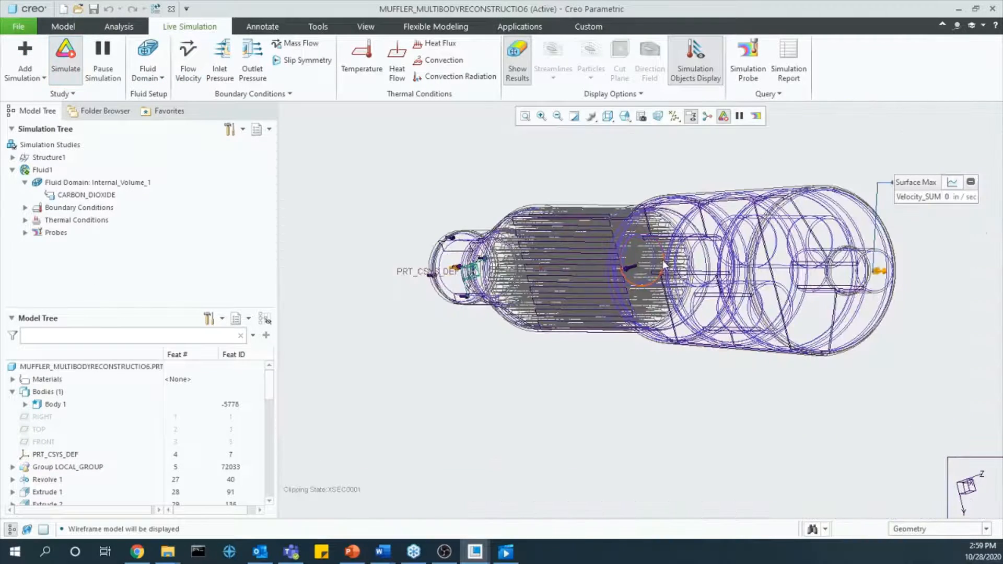
pyautogui.moveTo(579, 315); pyautogui.dragTo(638, 294, button='middle')
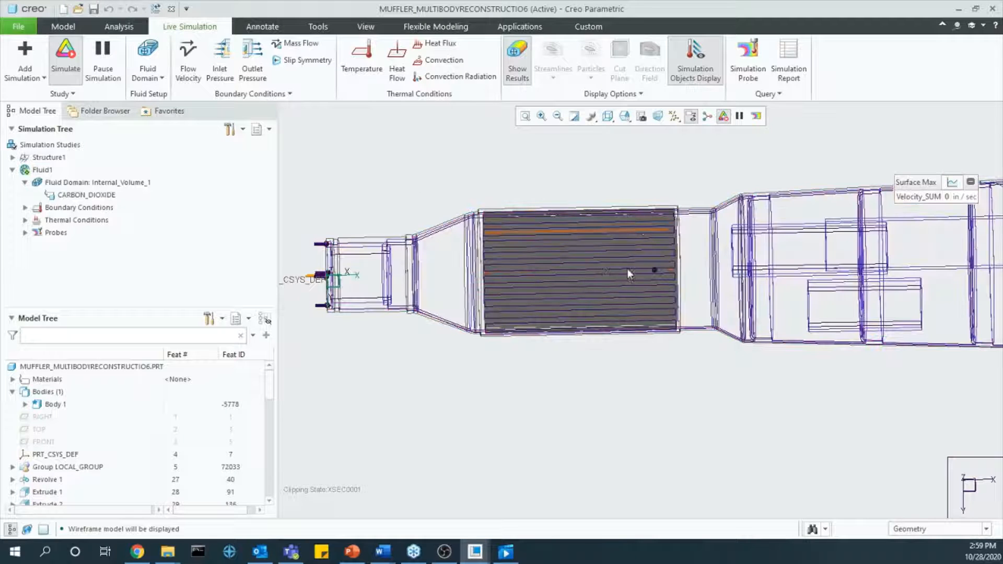
pyautogui.scroll(-3, 670, 290)
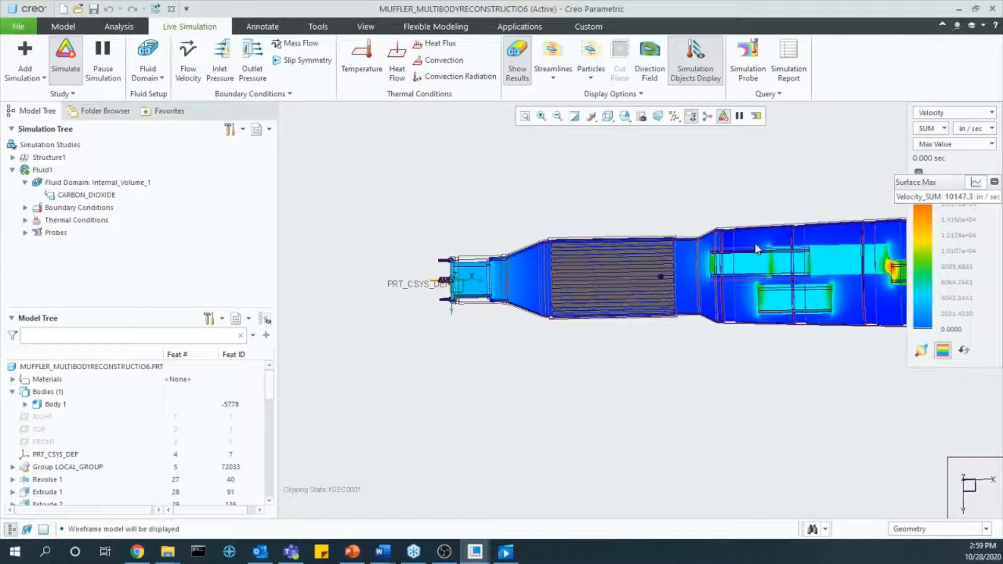
pyautogui.moveTo(674, 286); pyautogui.dragTo(669, 302, button='middle')
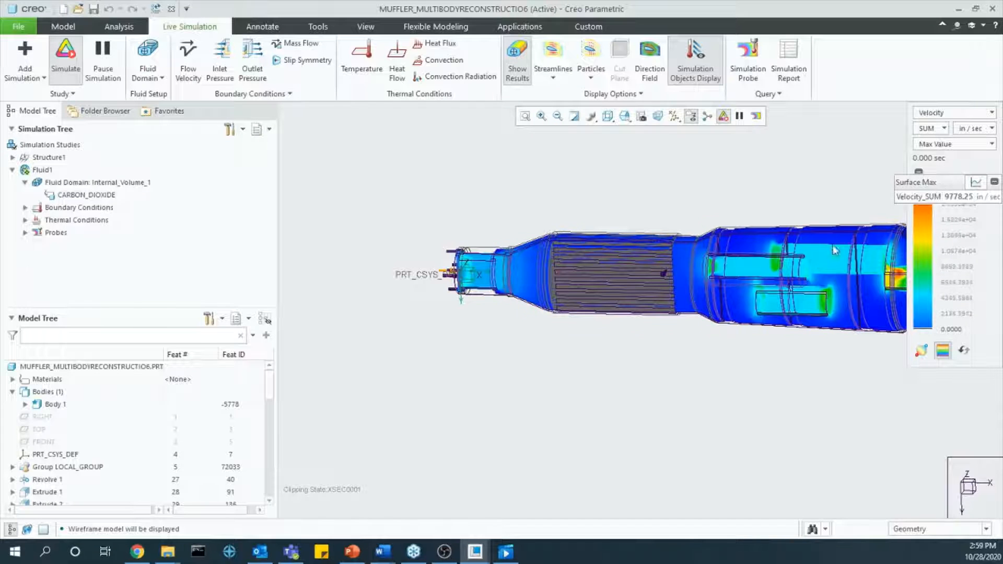
pyautogui.scroll(2, 827, 253)
pyautogui.keyDown('shift'); pyautogui.moveTo(790, 236); pyautogui.dragTo(643, 222, button='middle'); pyautogui.keyUp('shift')
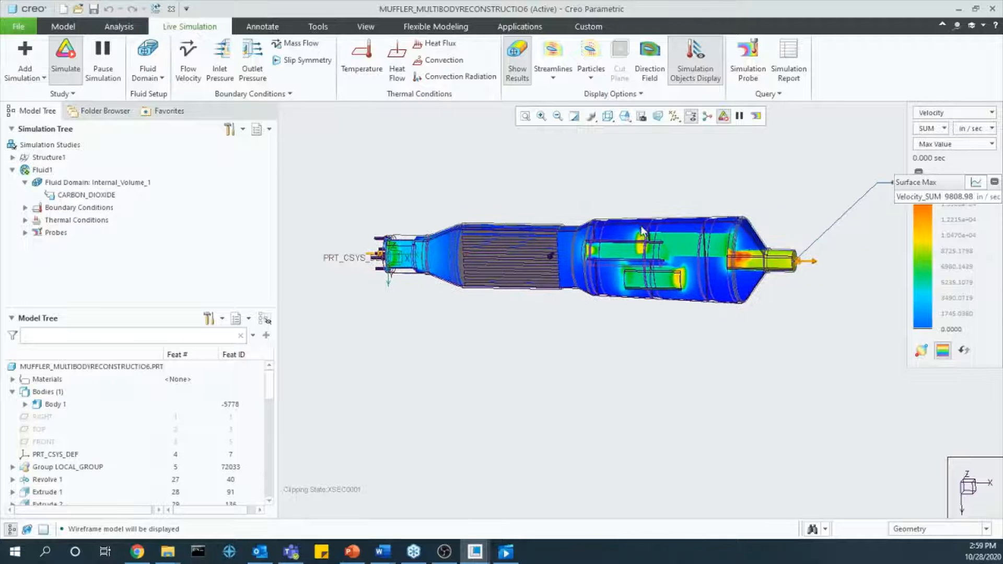
pyautogui.scroll(-2, 739, 266)
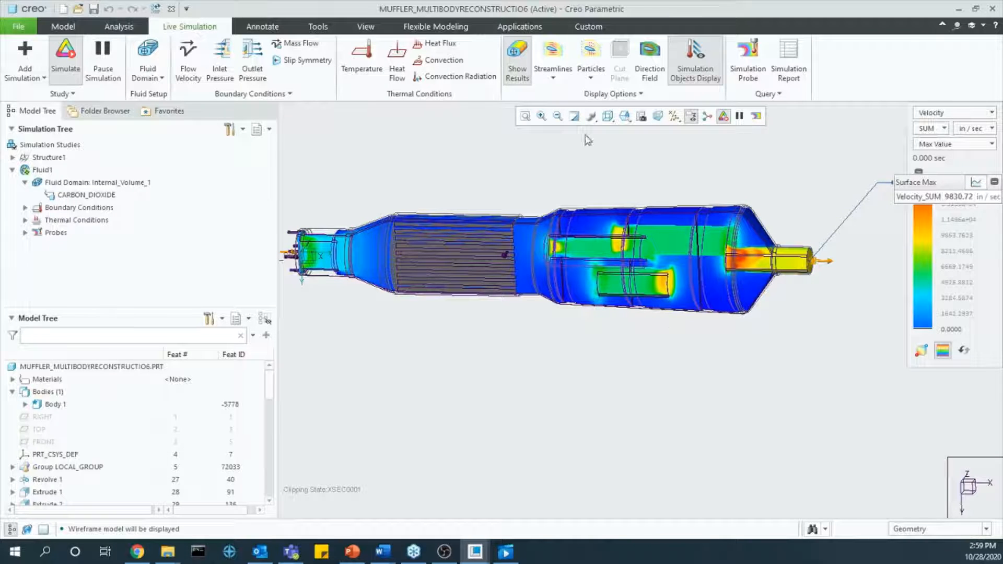
# Step: Rerun the simulation with its quality set fully toward Speed, and move the Surface Max probe label clear of the velocity legend
pyautogui.click(77, 94)
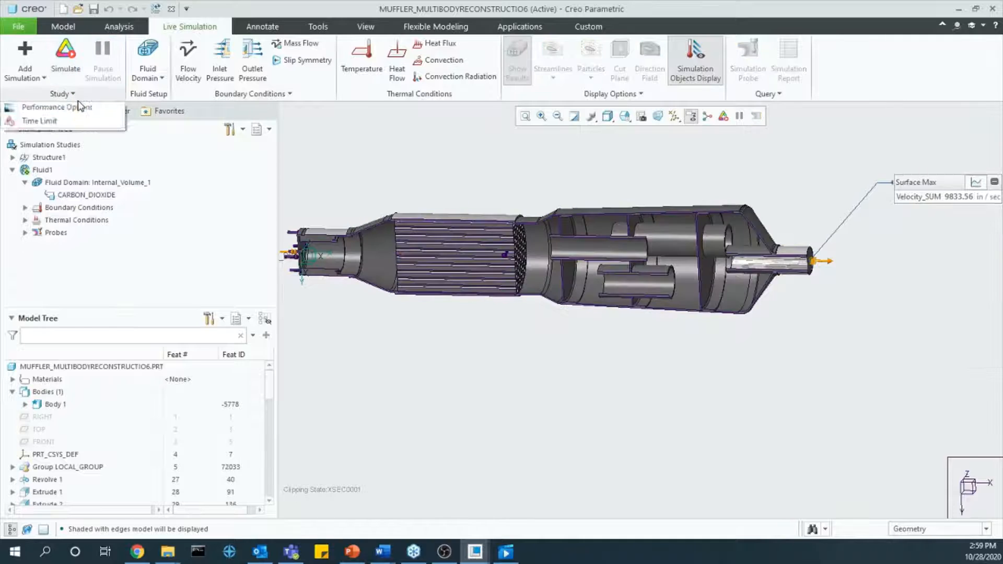
pyautogui.click(72, 111)
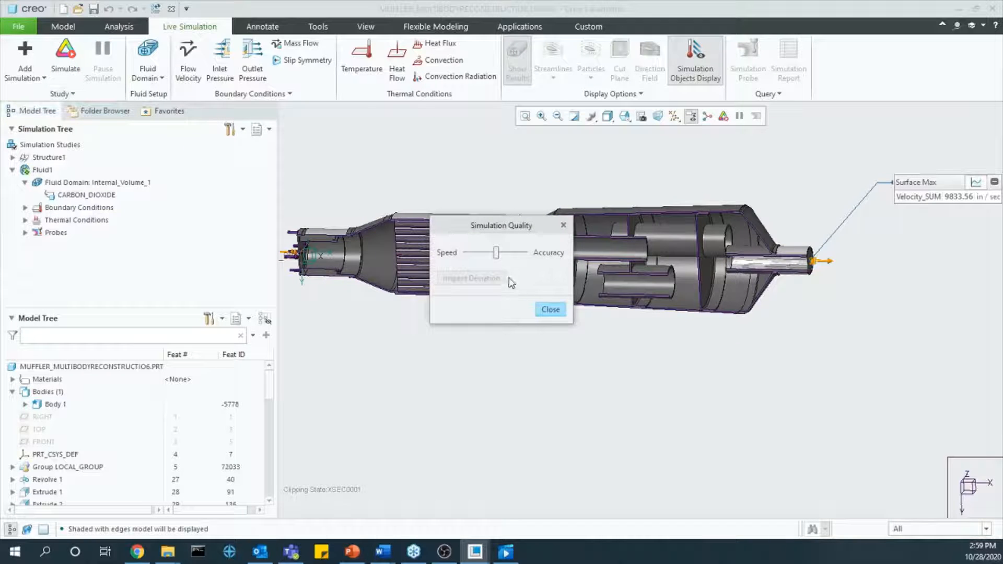
pyautogui.moveTo(500, 259); pyautogui.dragTo(465, 256)
pyautogui.click(550, 310)
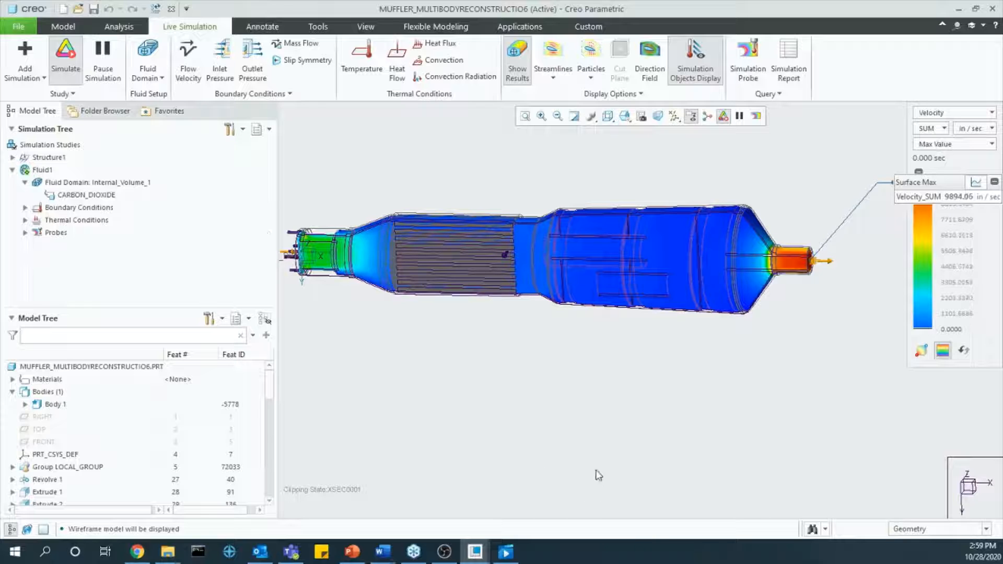
pyautogui.moveTo(901, 183); pyautogui.dragTo(808, 154)
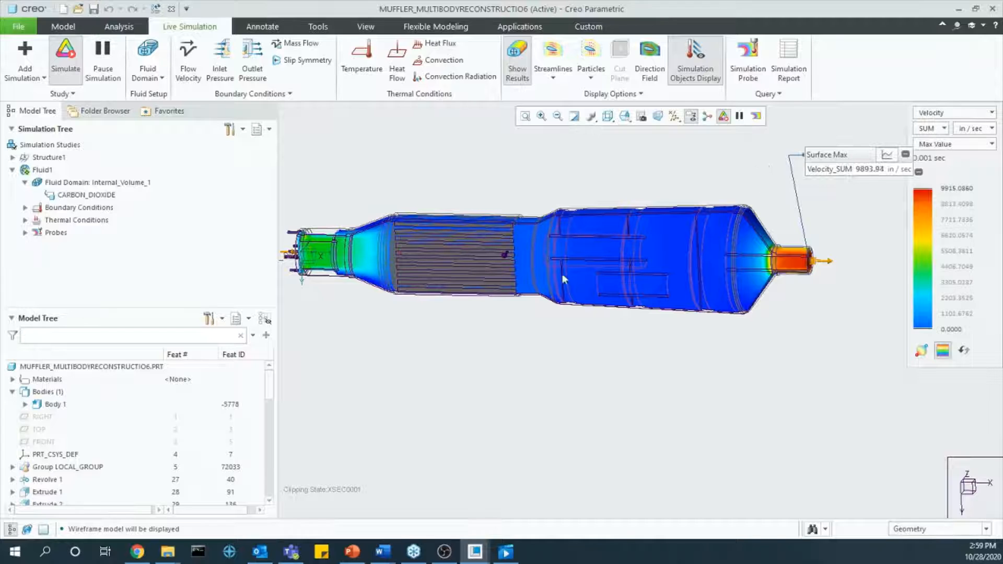
pyautogui.click(66, 94)
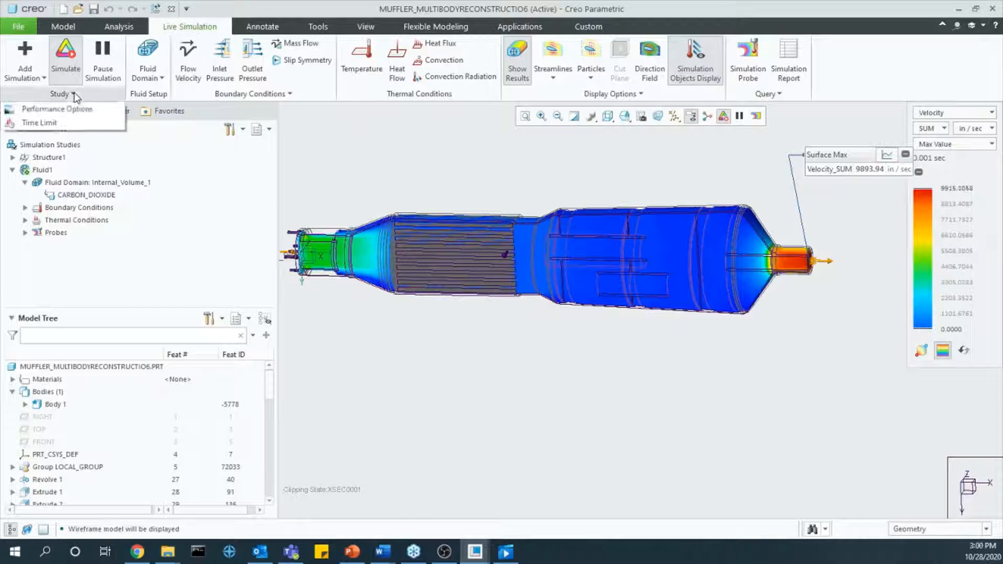
pyautogui.click(68, 95)
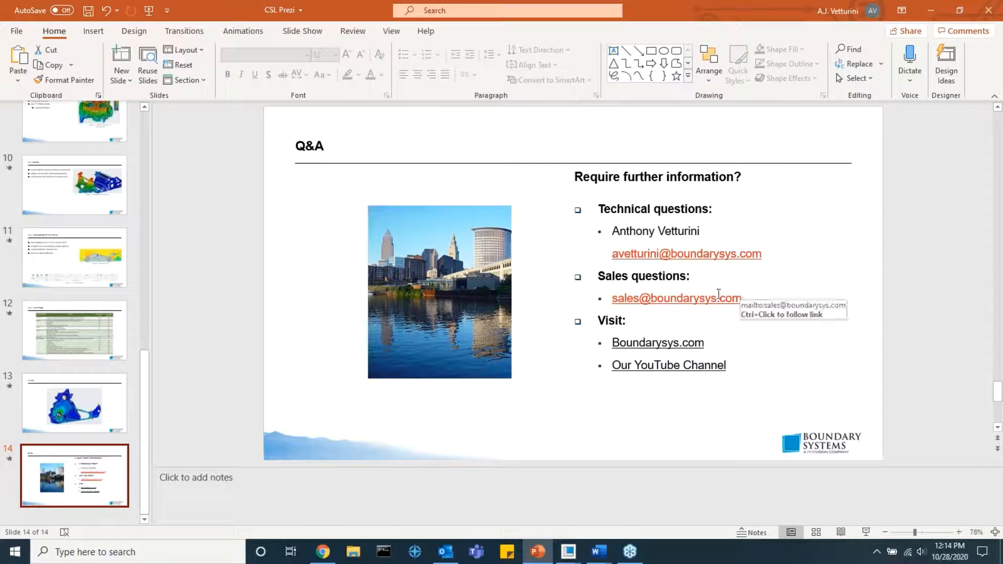
pyautogui.click(689, 343)
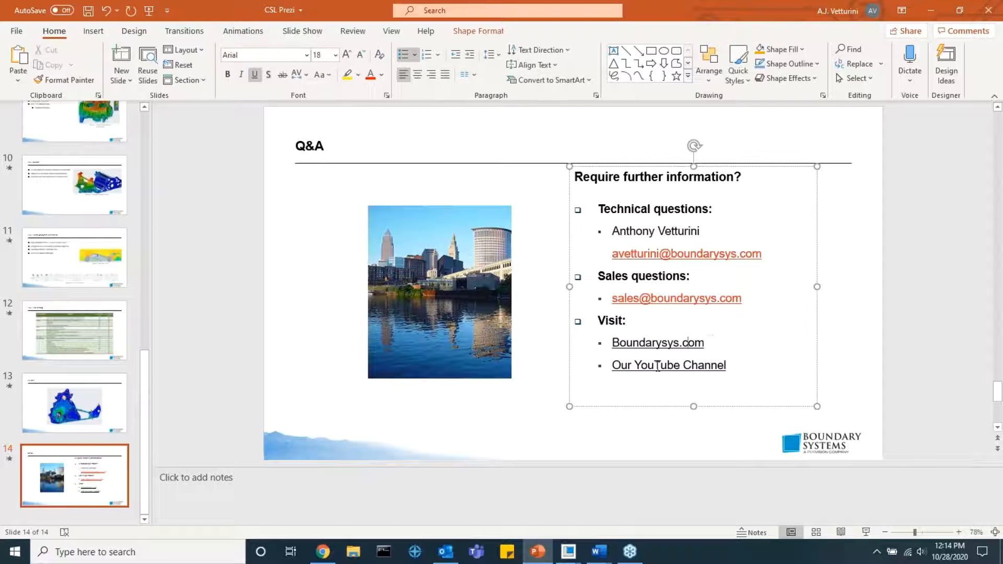